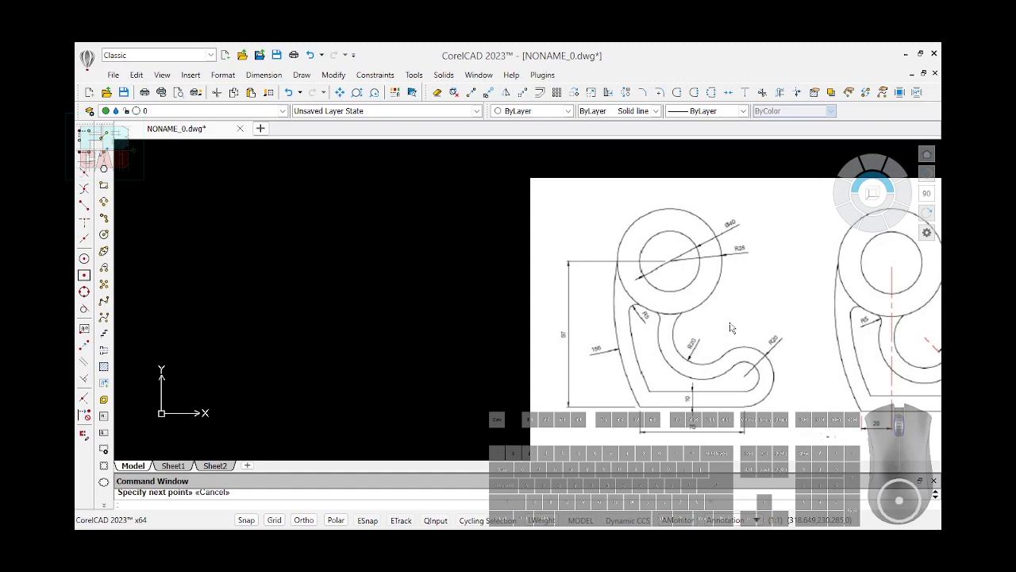
Step: Examine the three reference views of the hook bracket, including its radii, lengths, base offset and the construction circles
{"action": "scroll", "coordinate": [657, 327], "scroll_direction": "down", "scroll_amount": 3}
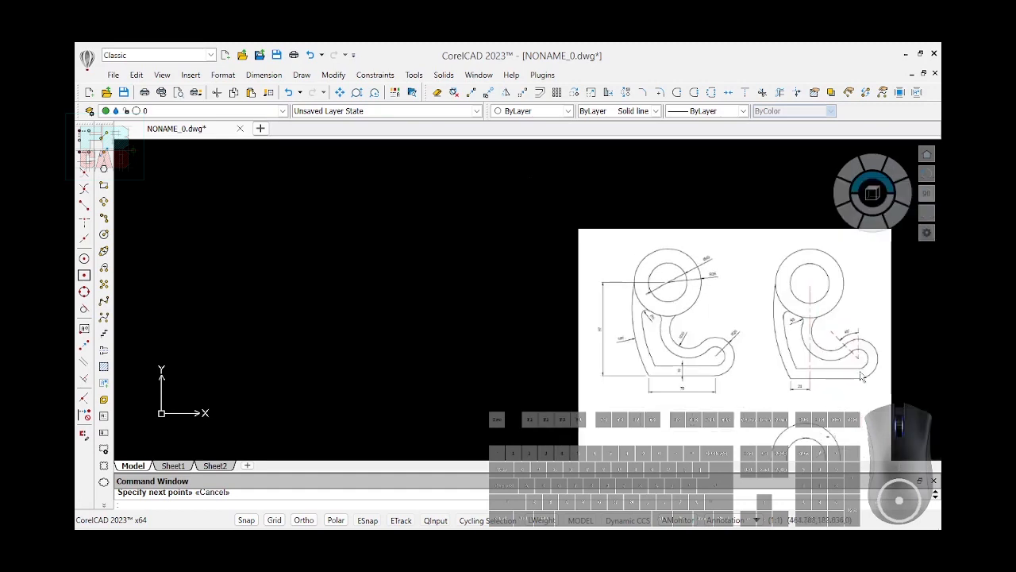
{"action": "scroll", "coordinate": [755, 318], "scroll_direction": "down", "scroll_amount": 2}
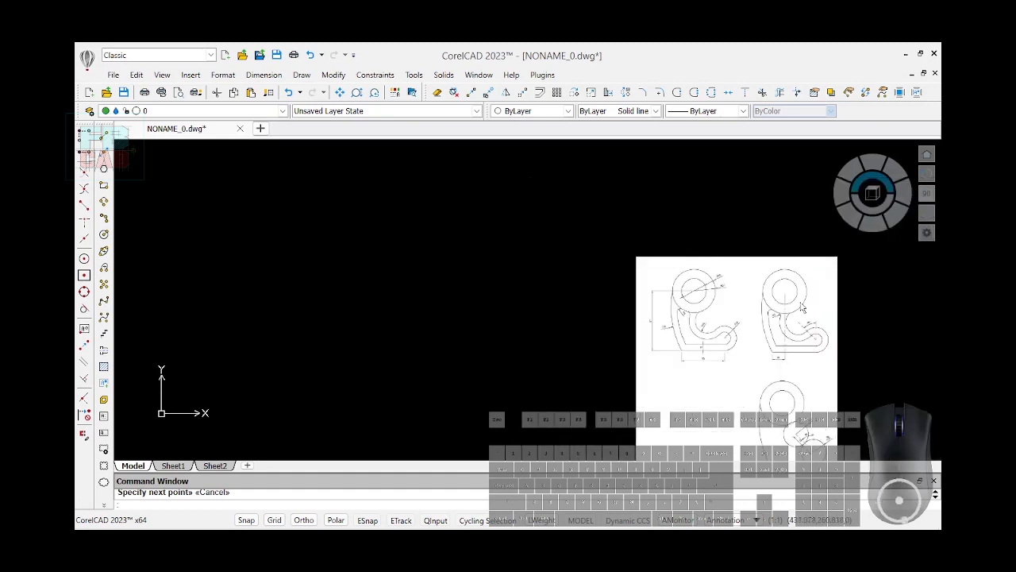
{"action": "scroll", "coordinate": [808, 341], "scroll_direction": "up", "scroll_amount": 5}
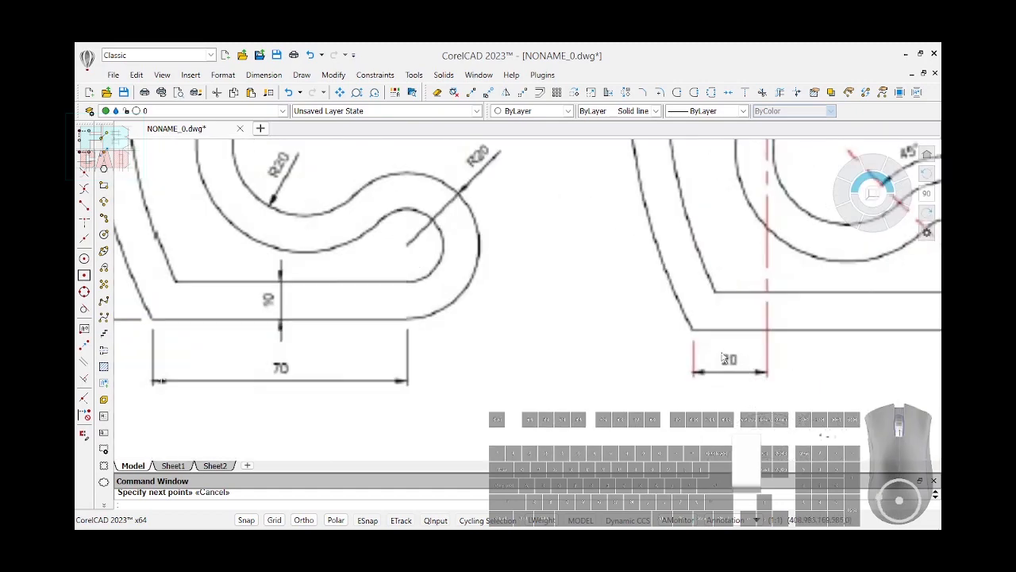
{"action": "scroll", "coordinate": [693, 355], "scroll_direction": "down", "scroll_amount": 4}
{"action": "scroll", "coordinate": [590, 277], "scroll_direction": "up", "scroll_amount": 4}
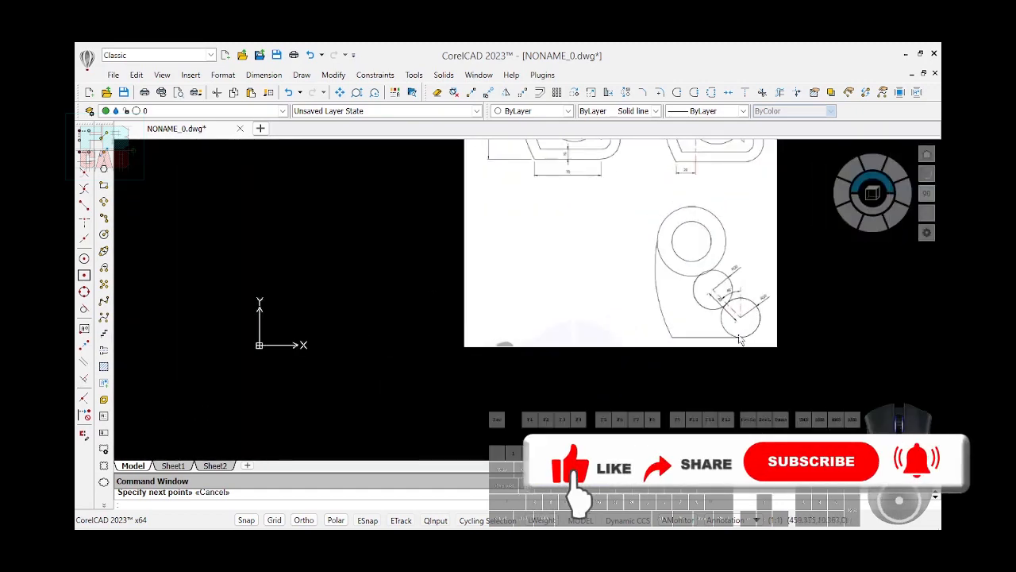
{"action": "scroll", "coordinate": [590, 277], "scroll_direction": "down", "scroll_amount": 3}
{"action": "scroll", "coordinate": [536, 252], "scroll_direction": "up", "scroll_amount": 3}
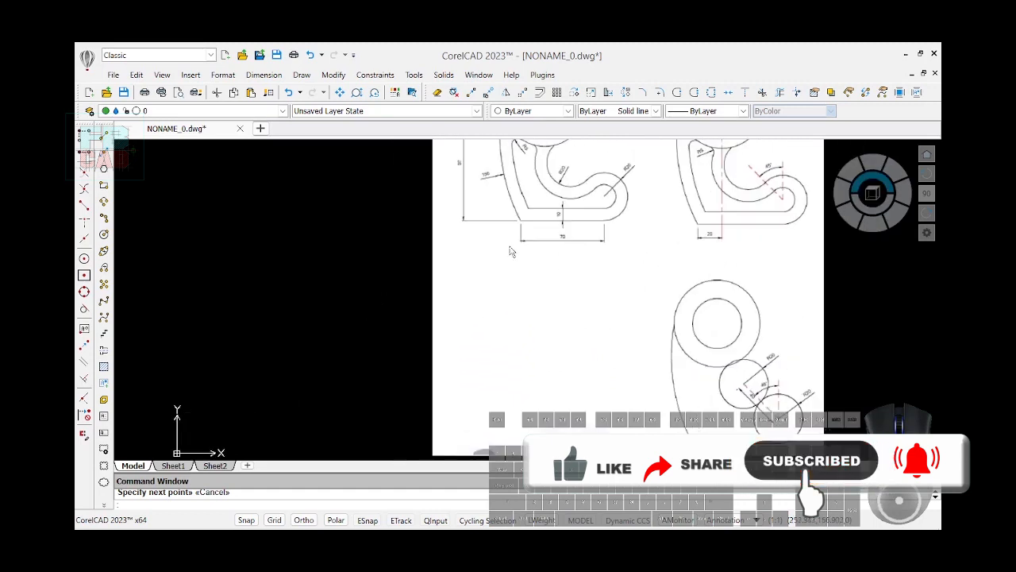
{"action": "scroll", "coordinate": [611, 252], "scroll_direction": "down", "scroll_amount": 3}
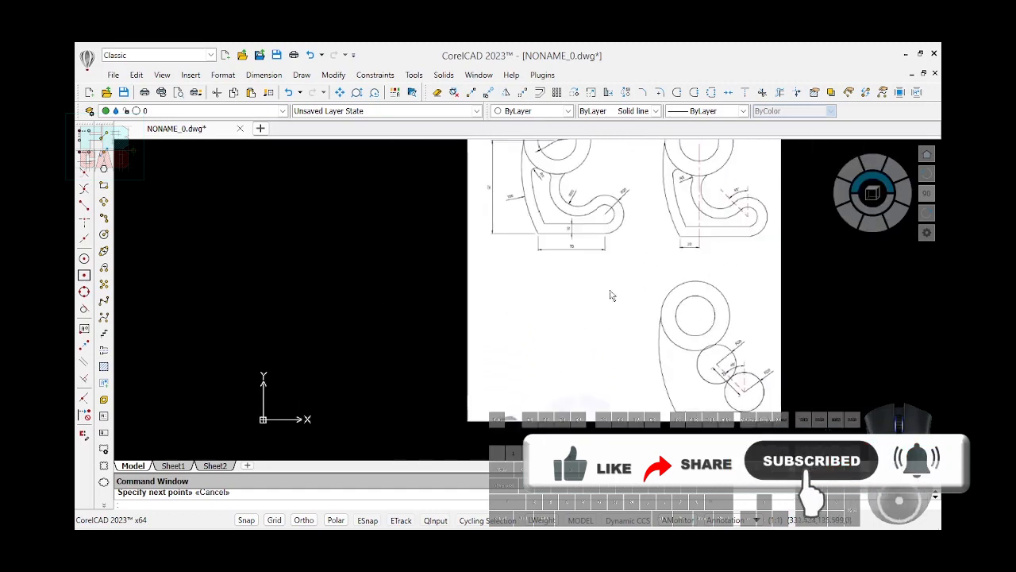
{"action": "scroll", "coordinate": [558, 243], "scroll_direction": "up", "scroll_amount": 3}
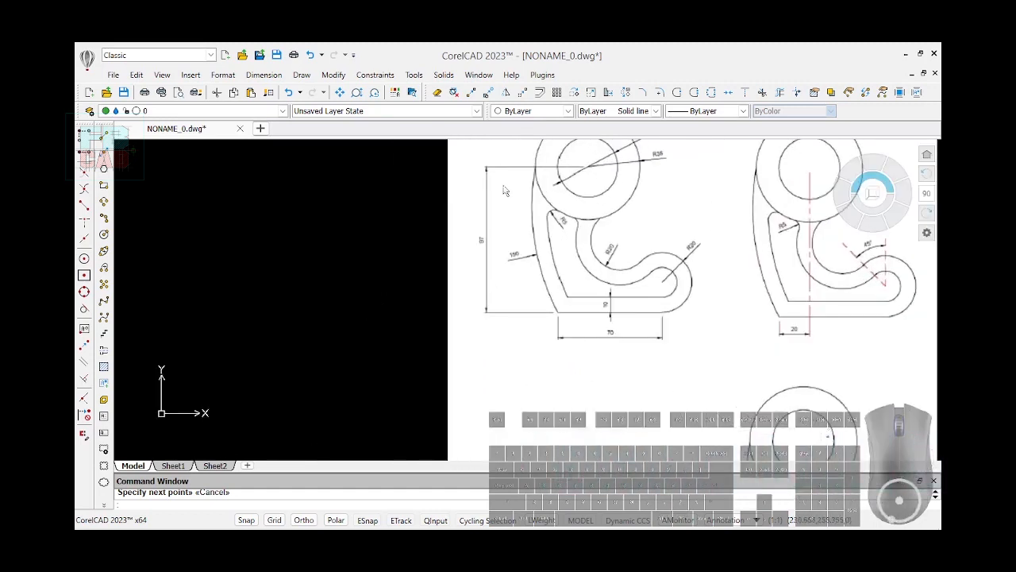
{"action": "scroll", "coordinate": [550, 302], "scroll_direction": "down", "scroll_amount": 1}
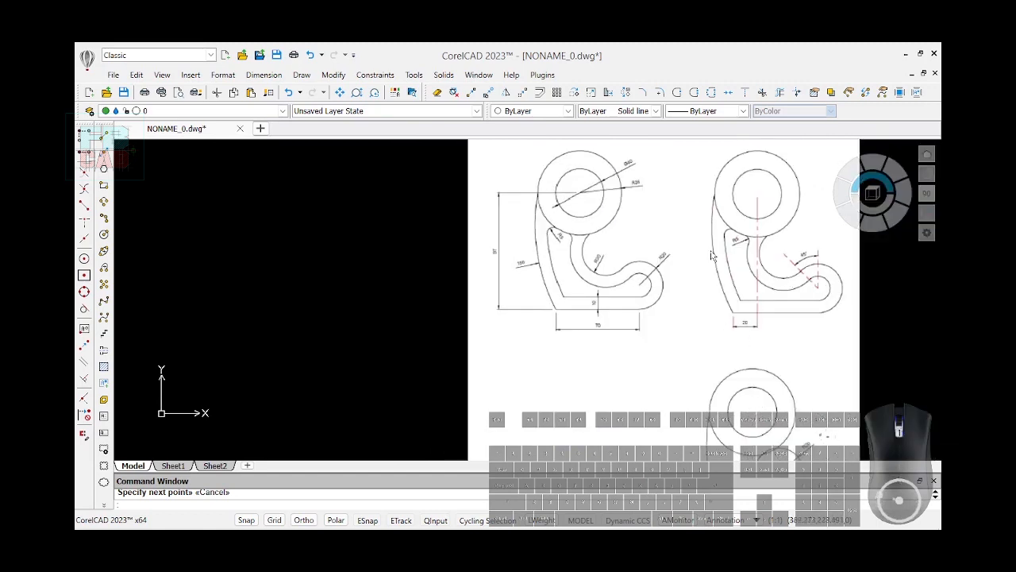
{"action": "scroll", "coordinate": [713, 253], "scroll_direction": "down", "scroll_amount": 2}
{"action": "scroll", "coordinate": [782, 416], "scroll_direction": "up", "scroll_amount": 4}
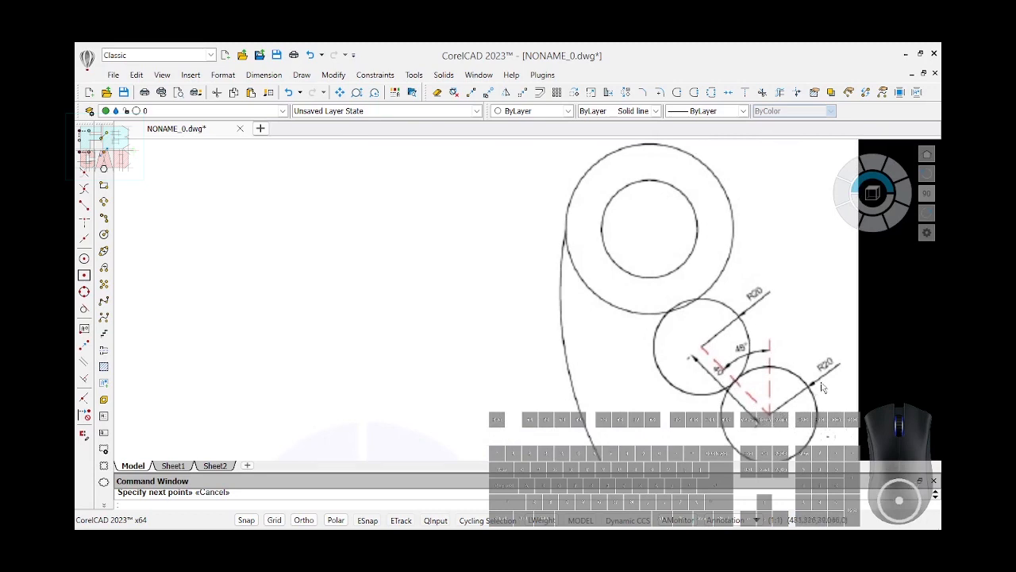
{"action": "scroll", "coordinate": [730, 322], "scroll_direction": "down", "scroll_amount": 5}
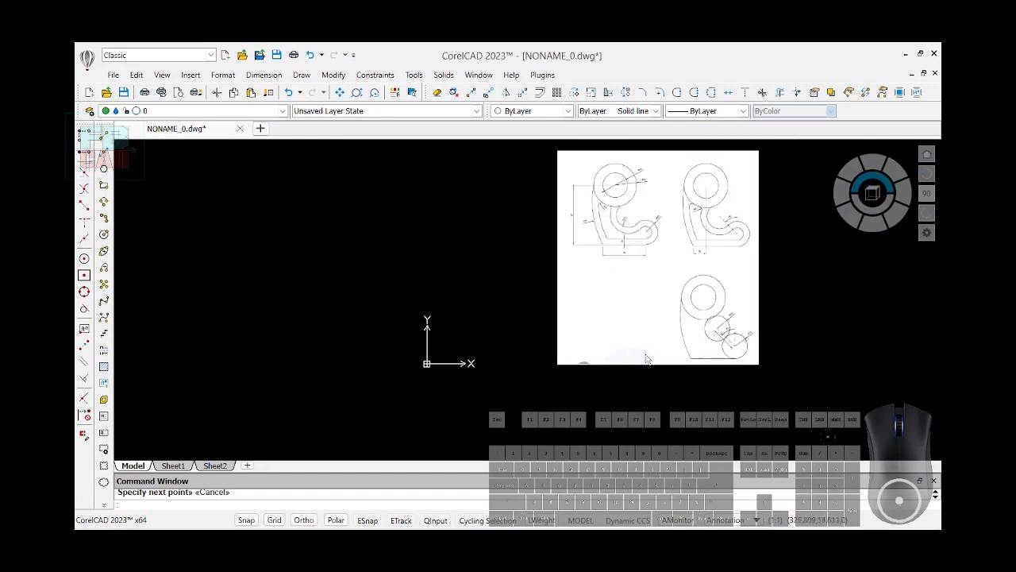
{"action": "scroll", "coordinate": [616, 196], "scroll_direction": "up", "scroll_amount": 3}
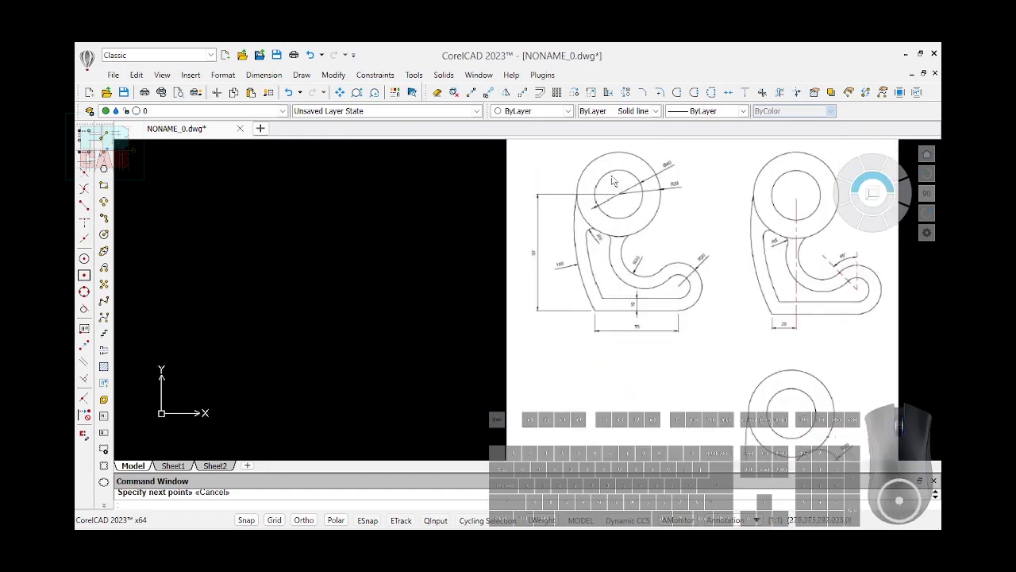
Step: Draw a horizontal line 70 units long in the empty area to the left of the reference image
{"action": "left_click", "coordinate": [114, 143]}
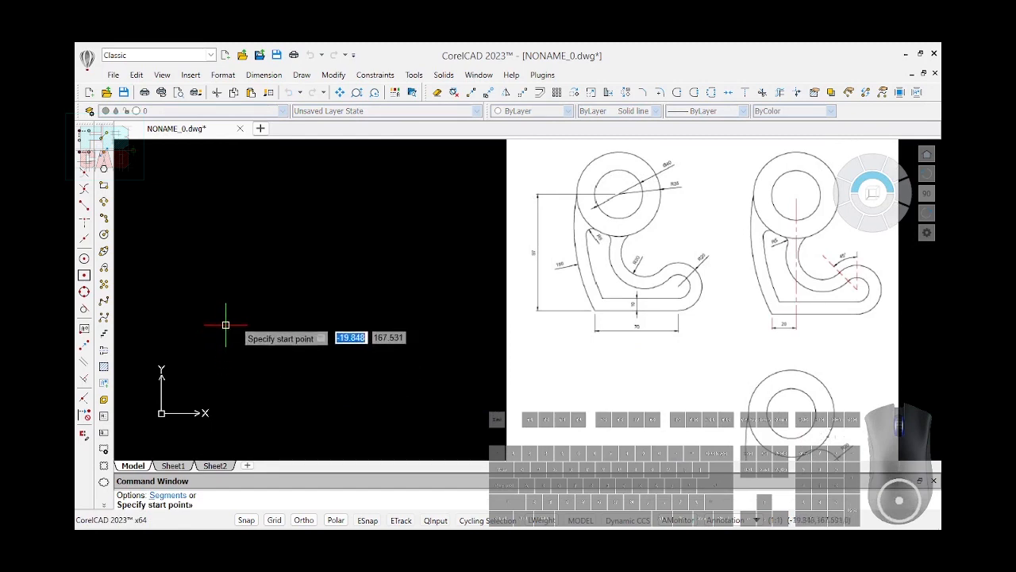
{"action": "left_click", "coordinate": [283, 370]}
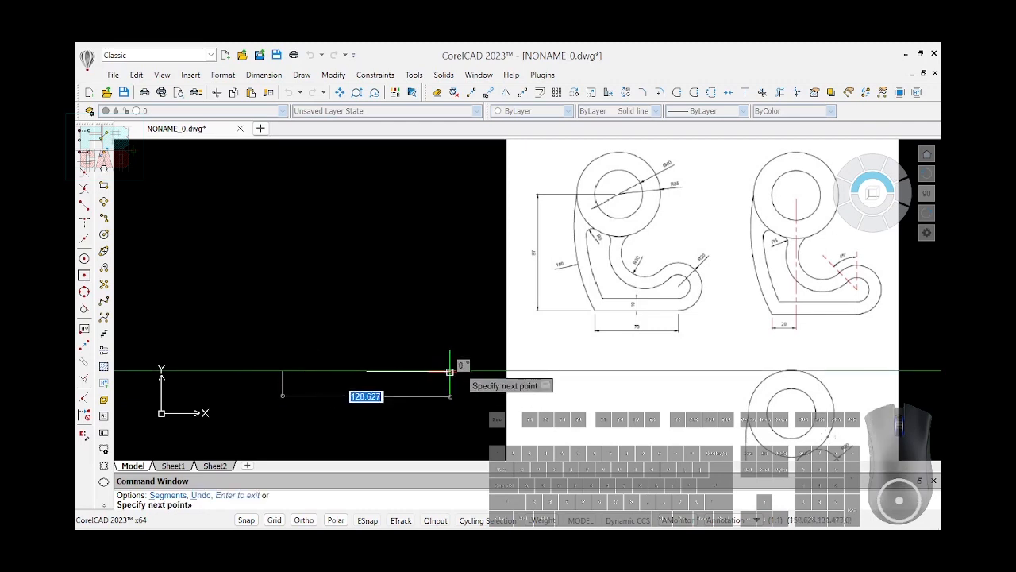
{"action": "type", "text": "70"}
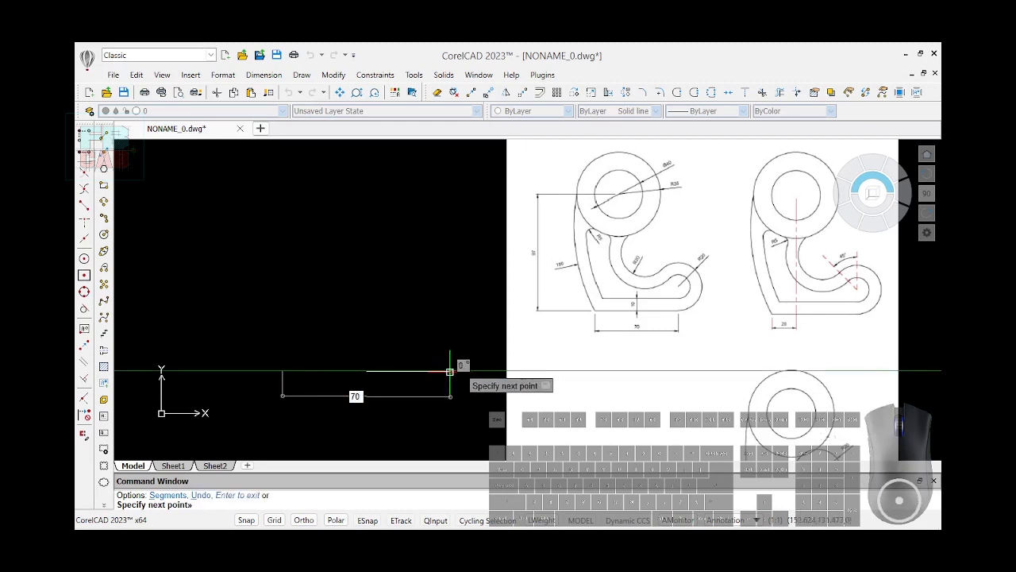
{"action": "key", "text": "Tab"}
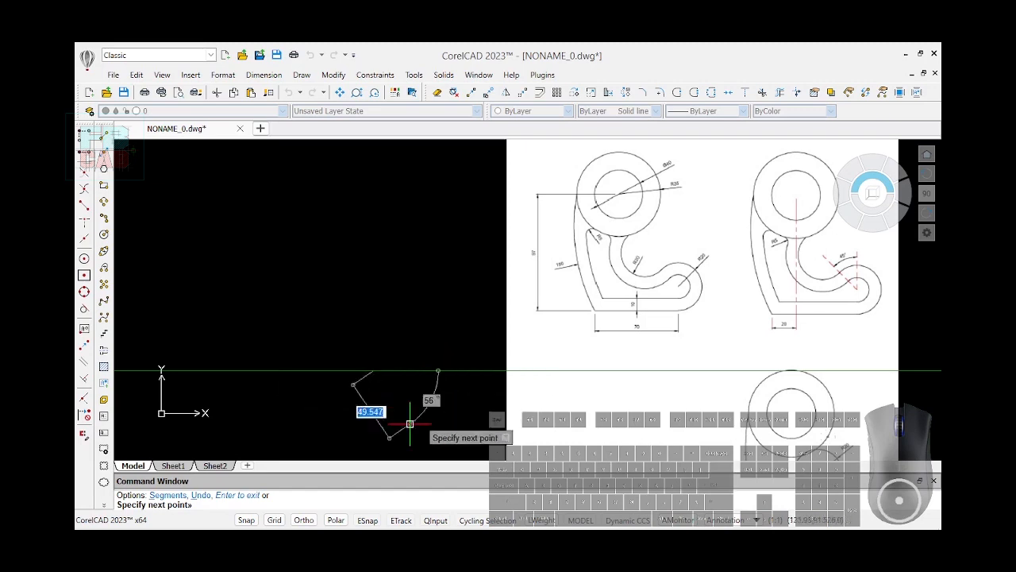
{"action": "key", "text": "Return"}
{"action": "key", "text": "Return"}
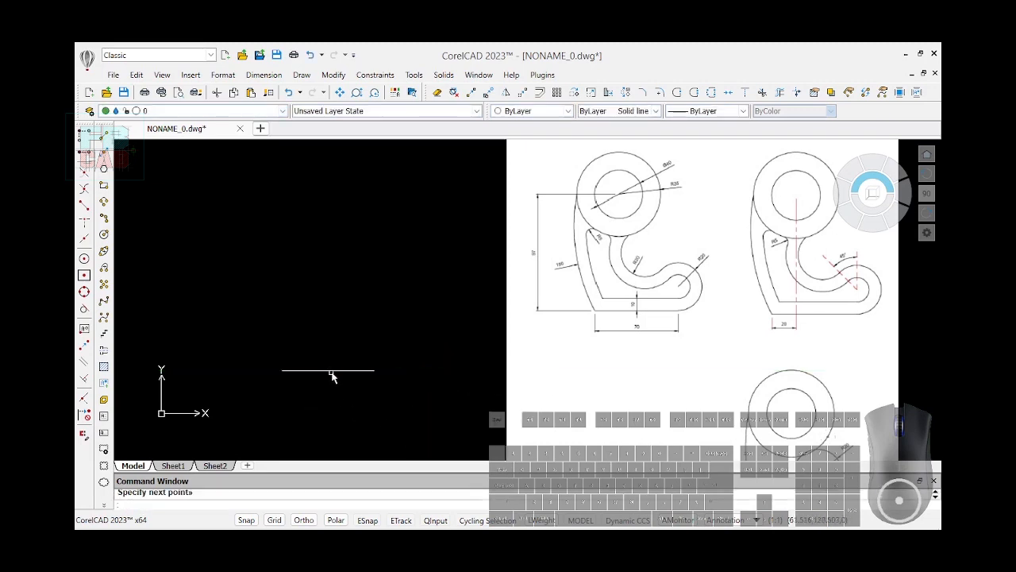
Step: Apply a horizontal geometric constraint (GCHORIZONTAL) to the base line
{"action": "type", "text": "GCCOINCIDENT"}
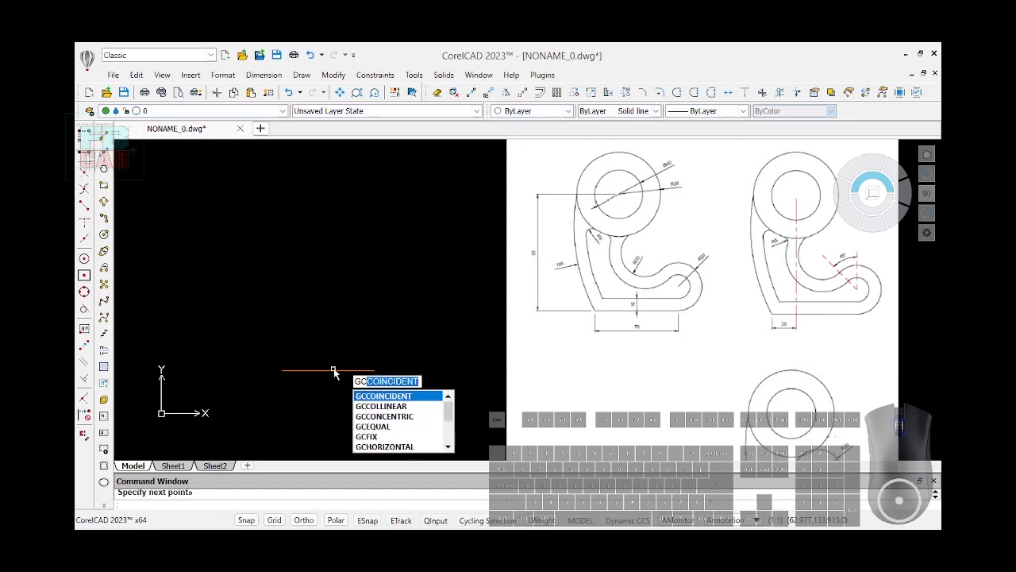
{"action": "key", "text": "Down"}
{"action": "key", "text": "Down"}
{"action": "key", "text": "Down"}
{"action": "key", "text": "Down"}
{"action": "key", "text": "Down"}
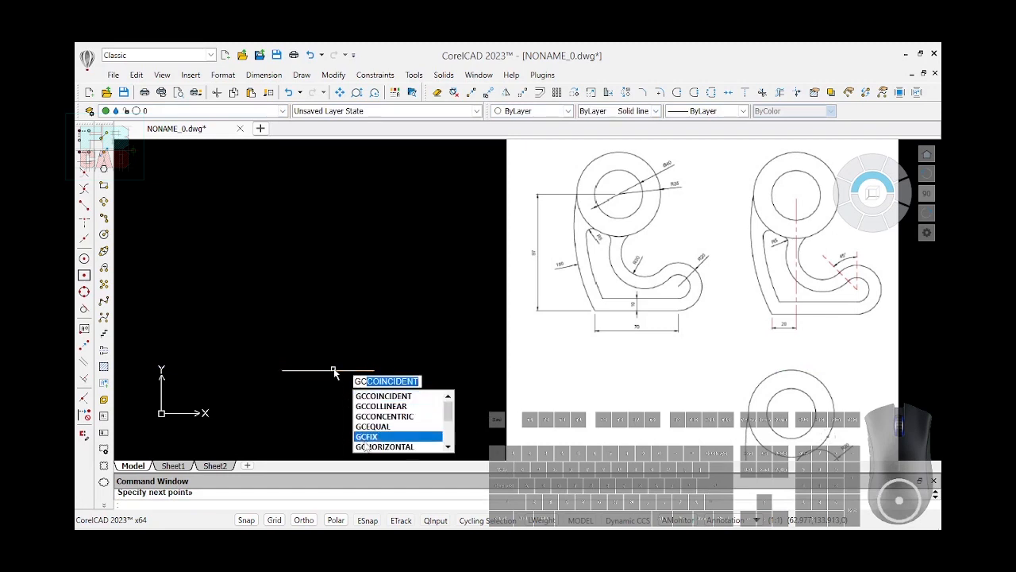
{"action": "key", "text": "Return"}
{"action": "left_click", "coordinate": [334, 370]}
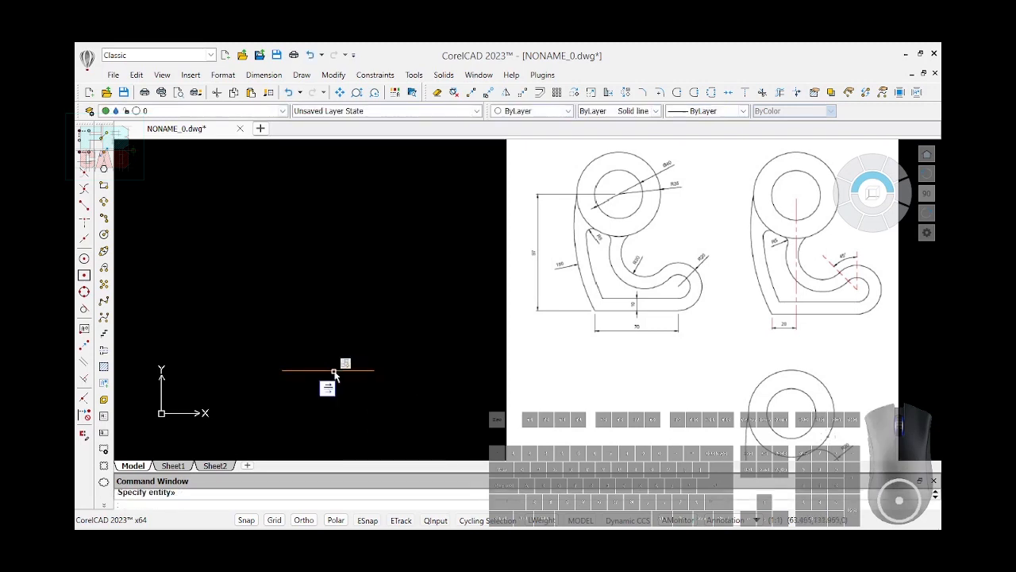
Step: Apply fix constraints (GCFIX) to both endpoints of the base line
{"action": "type", "text": "GCFIX"}
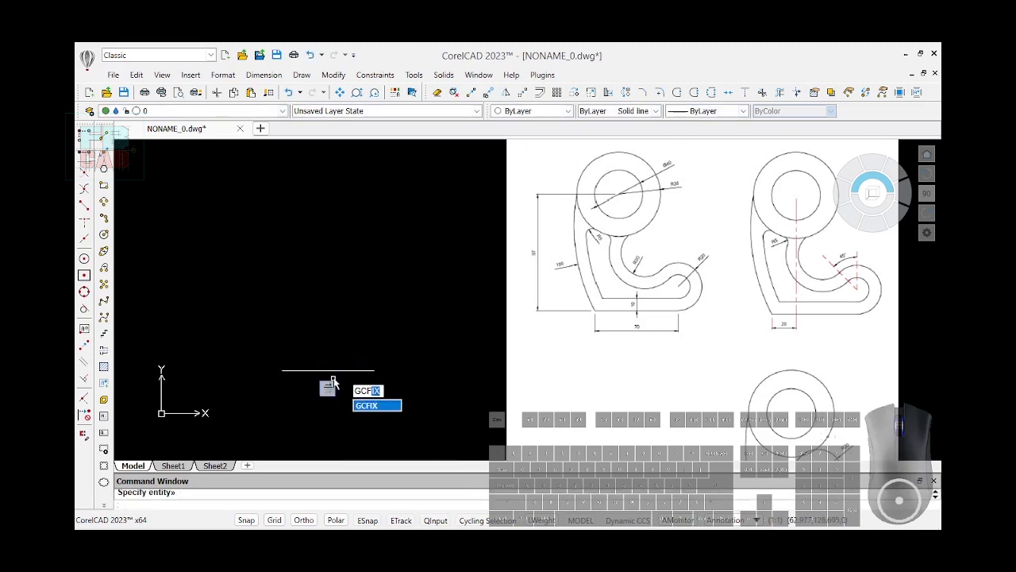
{"action": "key", "text": "Return"}
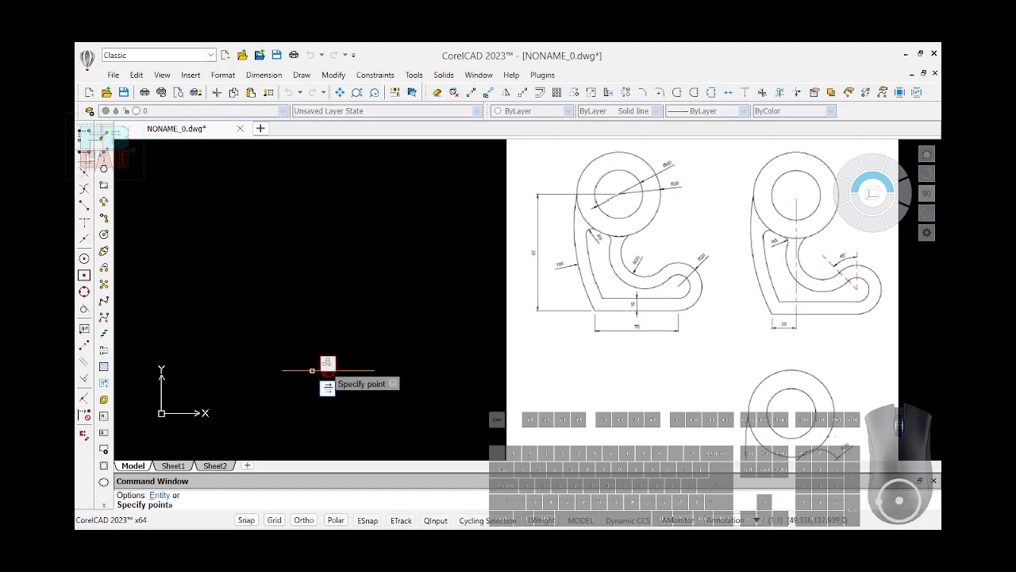
{"action": "left_click", "coordinate": [292, 370]}
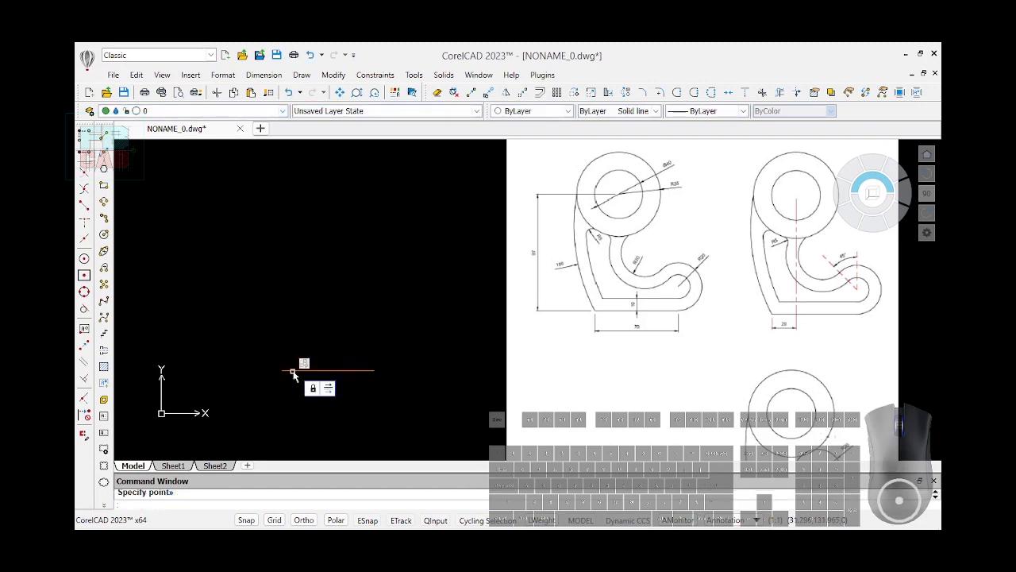
{"action": "key", "text": "Return"}
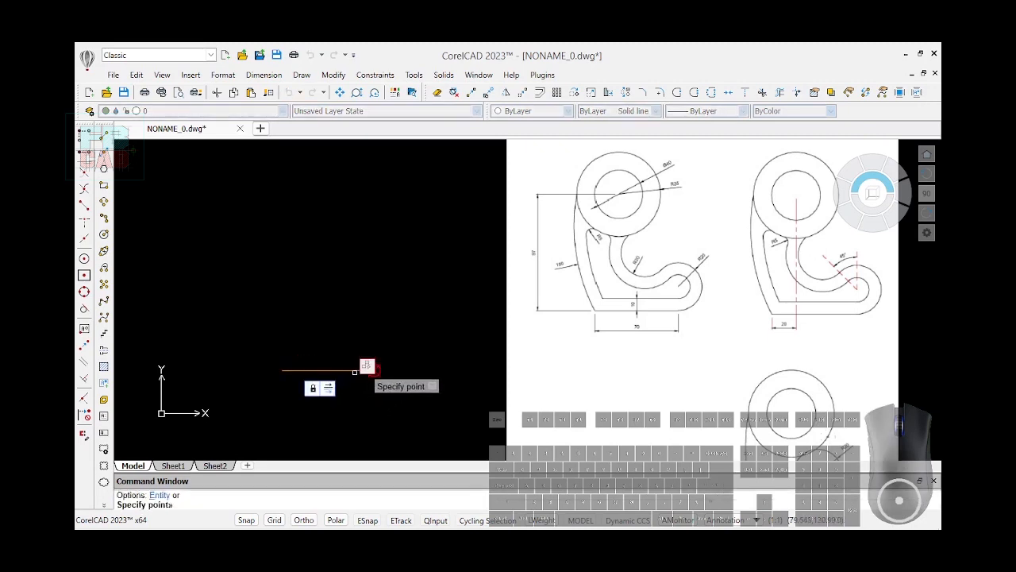
{"action": "left_click", "coordinate": [356, 371]}
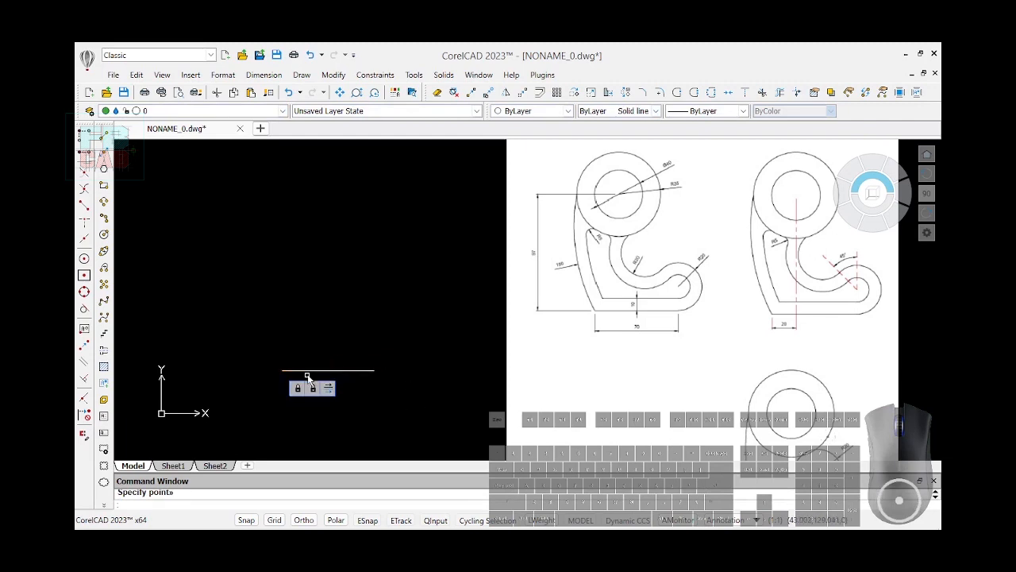
Step: Add a linear dimensional constraint between the base line's endpoints, place it below the line and accept it as a derived constraint
{"action": "type", "text": "DC"}
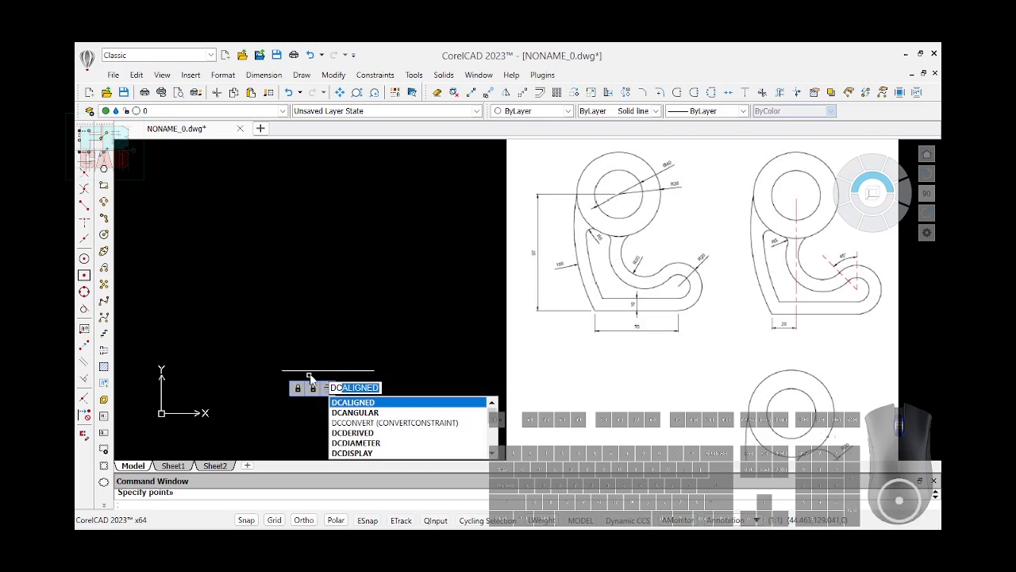
{"action": "type", "text": "L"}
{"action": "key", "text": "Return"}
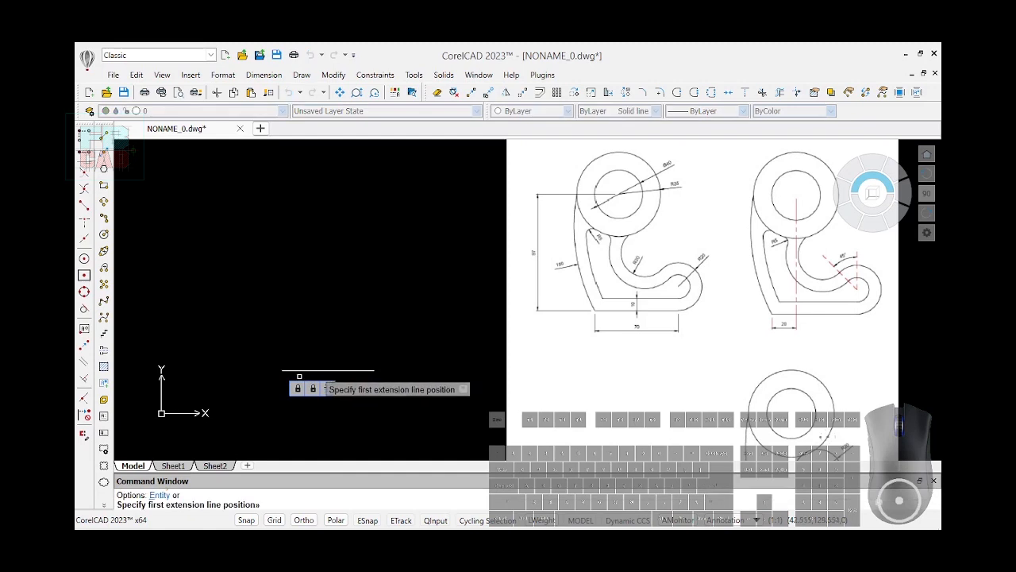
{"action": "left_click", "coordinate": [283, 370]}
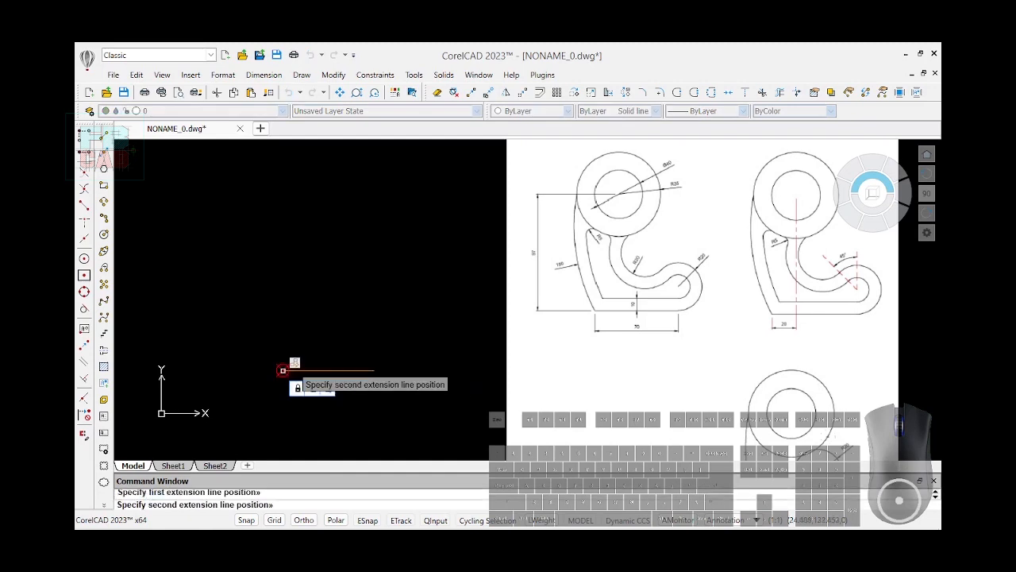
{"action": "left_click", "coordinate": [374, 370]}
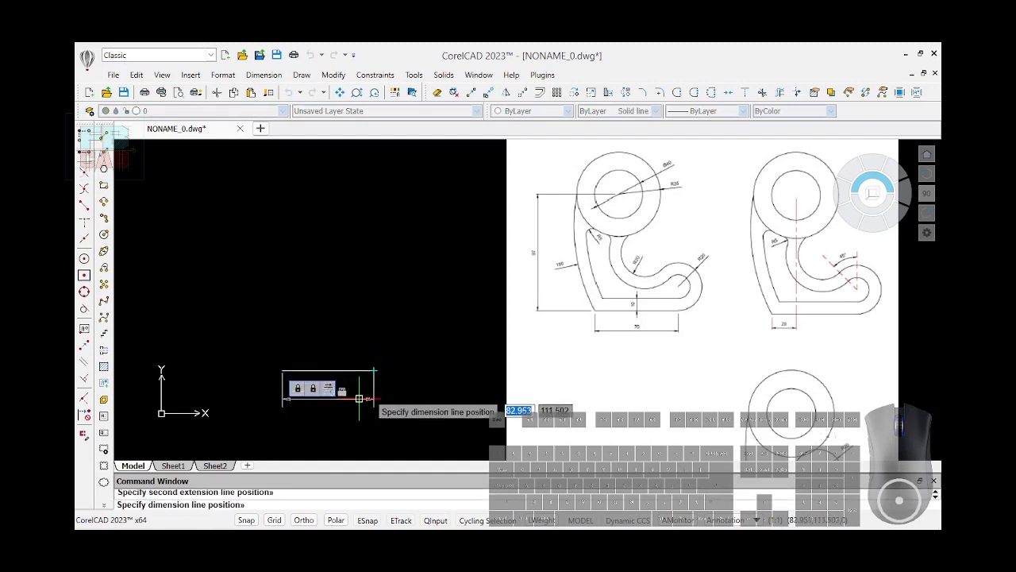
{"action": "left_click", "coordinate": [367, 407]}
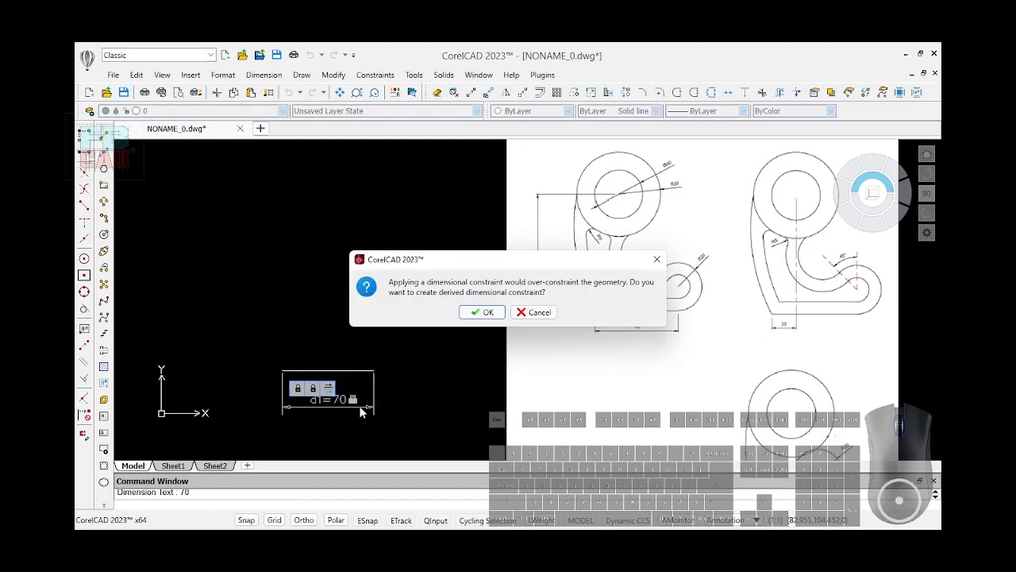
{"action": "left_click", "coordinate": [483, 312]}
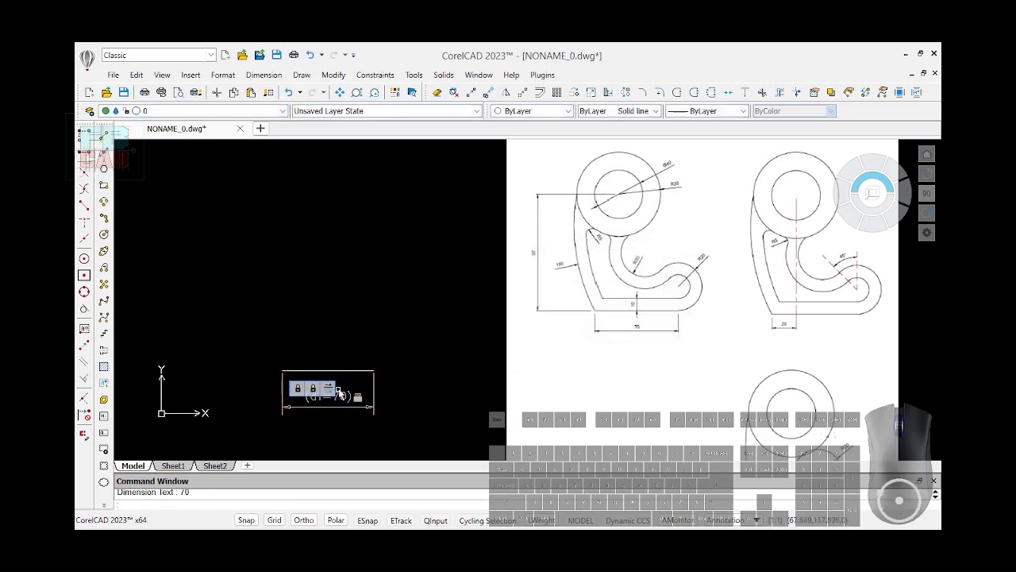
Step: Examine the ring sizes and the height from the base to the ring's centre on the dimensioned reference view
{"action": "scroll", "coordinate": [361, 403], "scroll_direction": "up", "scroll_amount": 3}
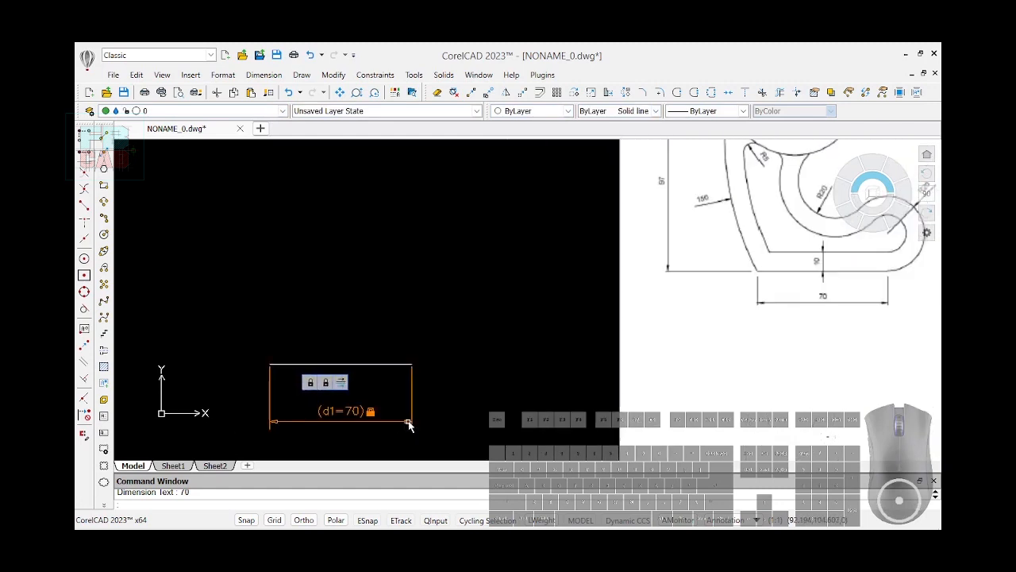
{"action": "scroll", "coordinate": [409, 426], "scroll_direction": "down", "scroll_amount": 3}
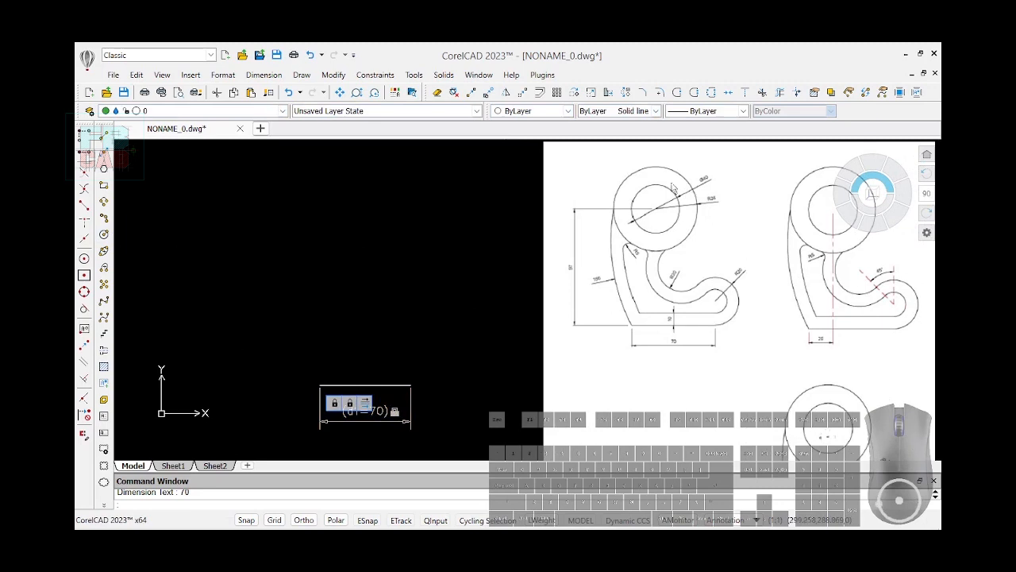
{"action": "scroll", "coordinate": [704, 208], "scroll_direction": "up", "scroll_amount": 4}
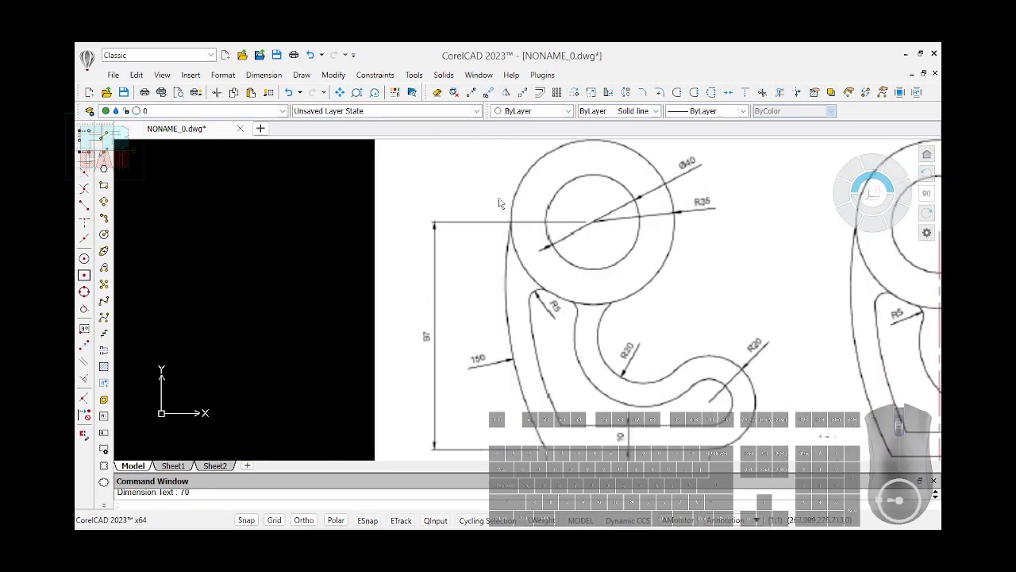
{"action": "scroll", "coordinate": [228, 229], "scroll_direction": "down", "scroll_amount": 3}
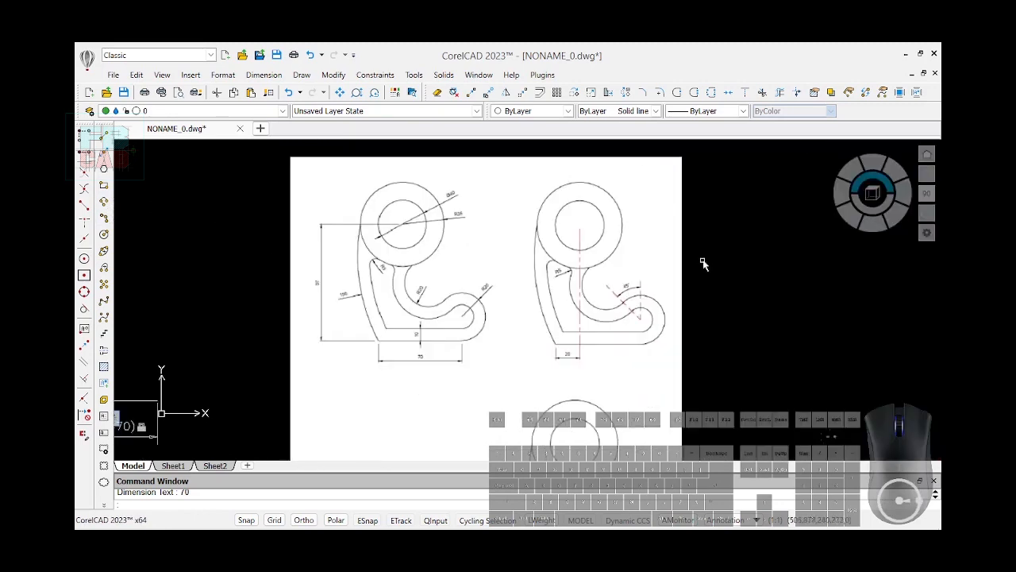
{"action": "scroll", "coordinate": [788, 266], "scroll_direction": "down", "scroll_amount": 1}
{"action": "scroll", "coordinate": [135, 359], "scroll_direction": "up", "scroll_amount": 1}
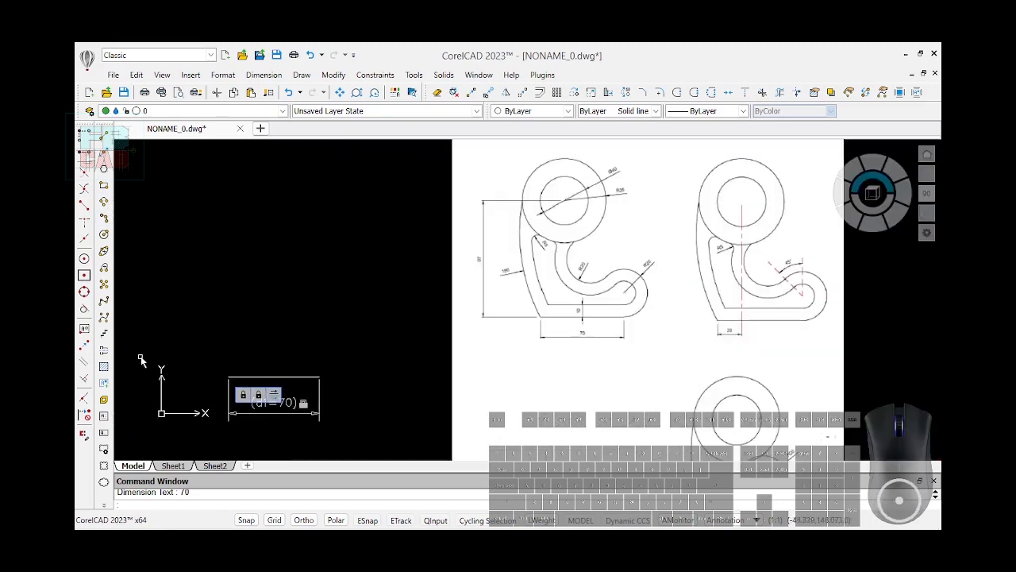
Step: Draw a circle of radius 35 above the base line for the ring's outer edge
{"action": "left_click", "coordinate": [104, 234]}
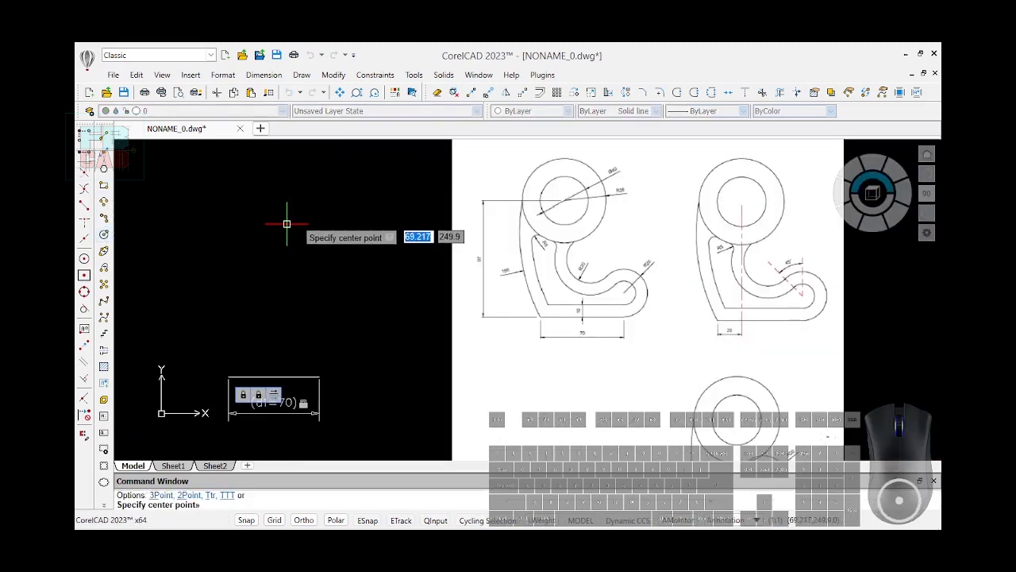
{"action": "left_click", "coordinate": [287, 224]}
{"action": "type", "text": "35"}
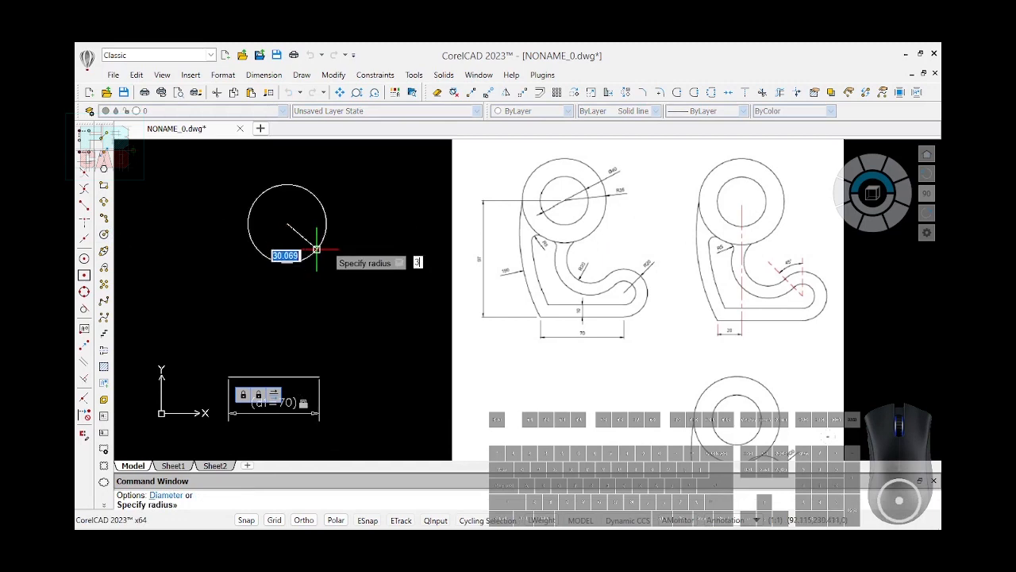
{"action": "key", "text": "Return"}
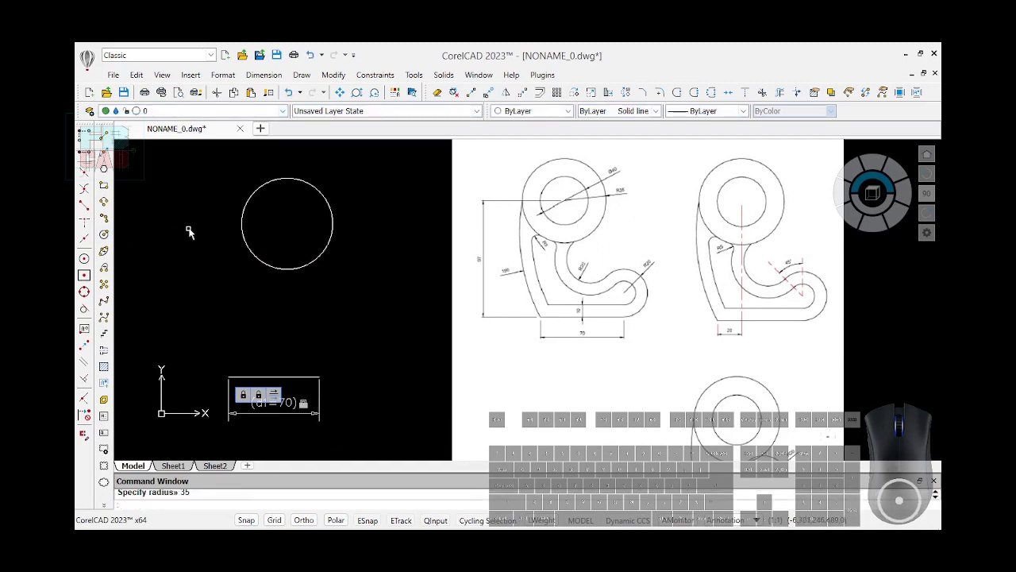
Step: Draw the ring's inner circle with a diameter of 40 from the same centre point
{"action": "key", "text": "Return"}
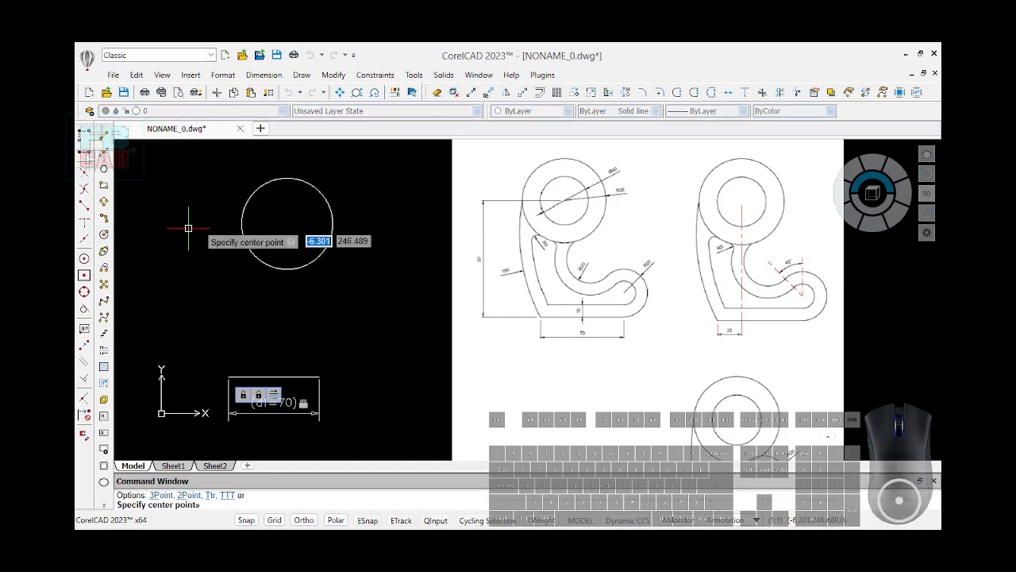
{"action": "left_click", "coordinate": [287, 224]}
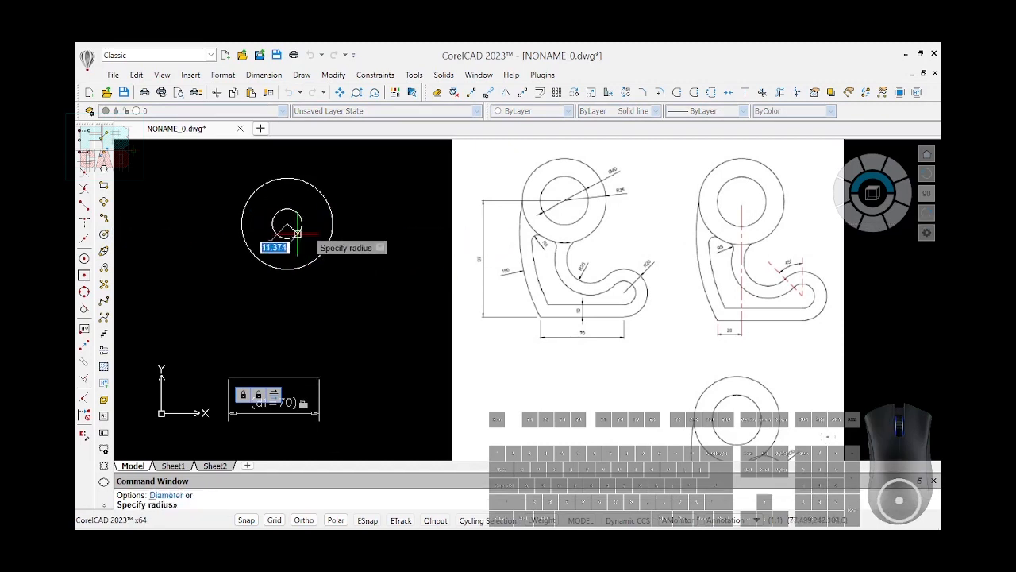
{"action": "type", "text": "d"}
{"action": "key", "text": "Return"}
{"action": "type", "text": "40"}
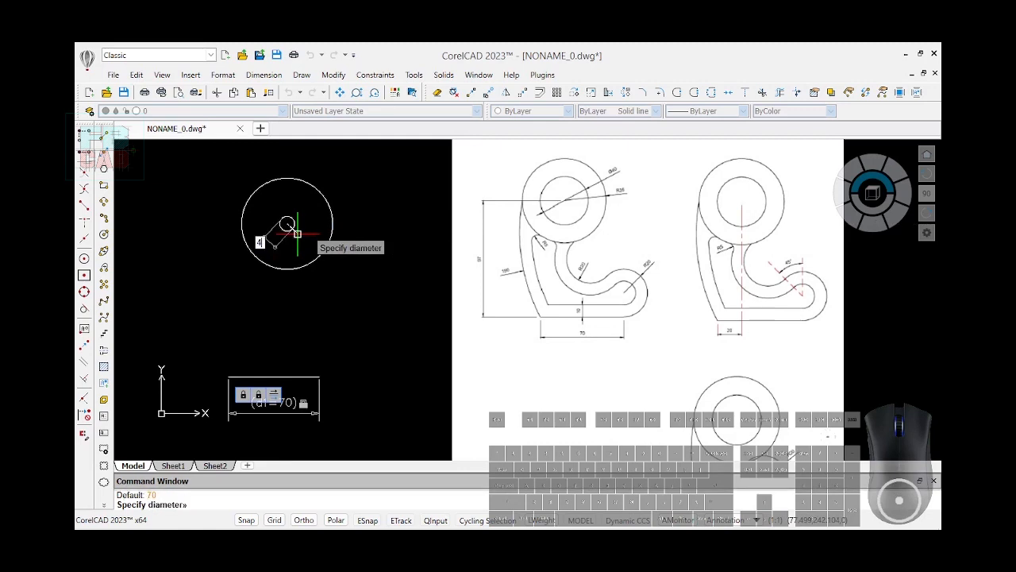
{"action": "key", "text": "Return"}
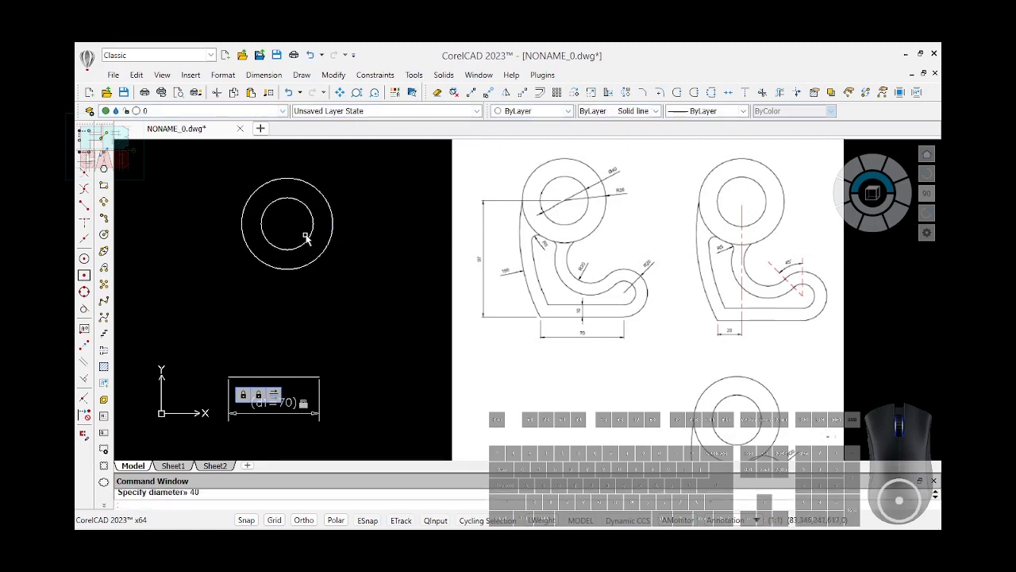
Step: Apply a radial dimensional constraint (DCRADIAL) to the outer circle, place it outside the ring and accept its value
{"action": "type", "text": "G"}
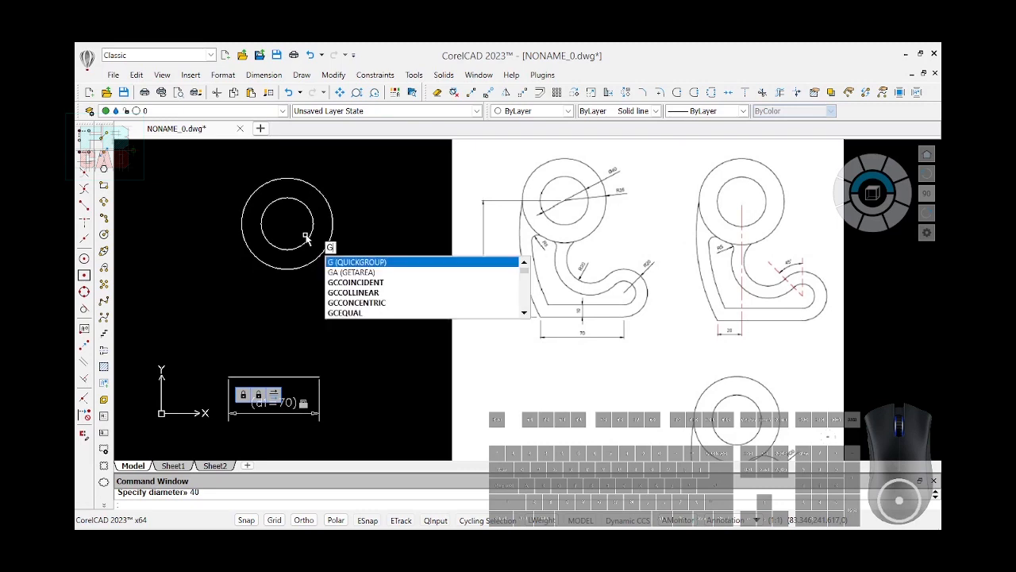
{"action": "key", "text": "BackSpace"}
{"action": "type", "text": "D"}
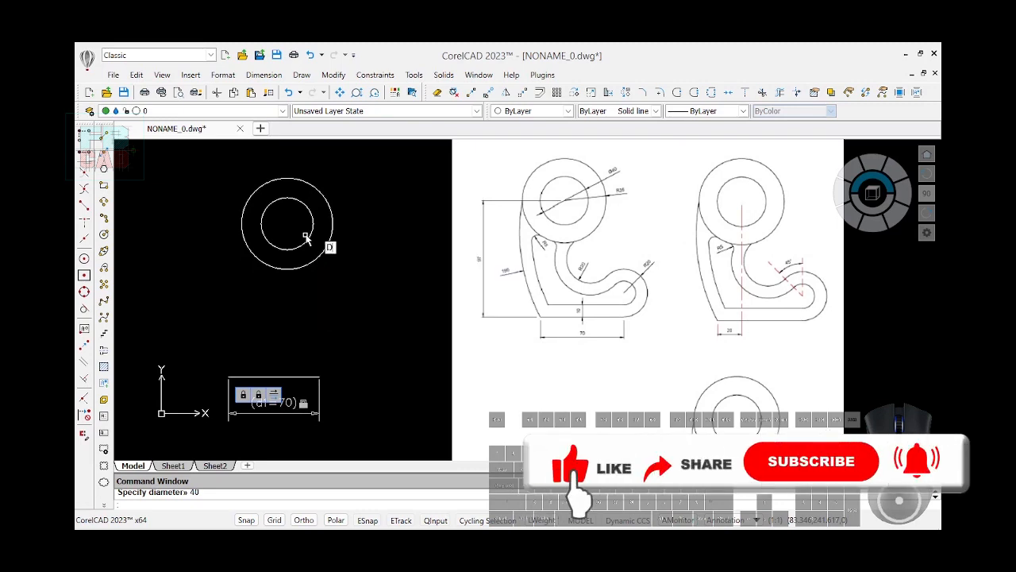
{"action": "type", "text": "CRADIAL"}
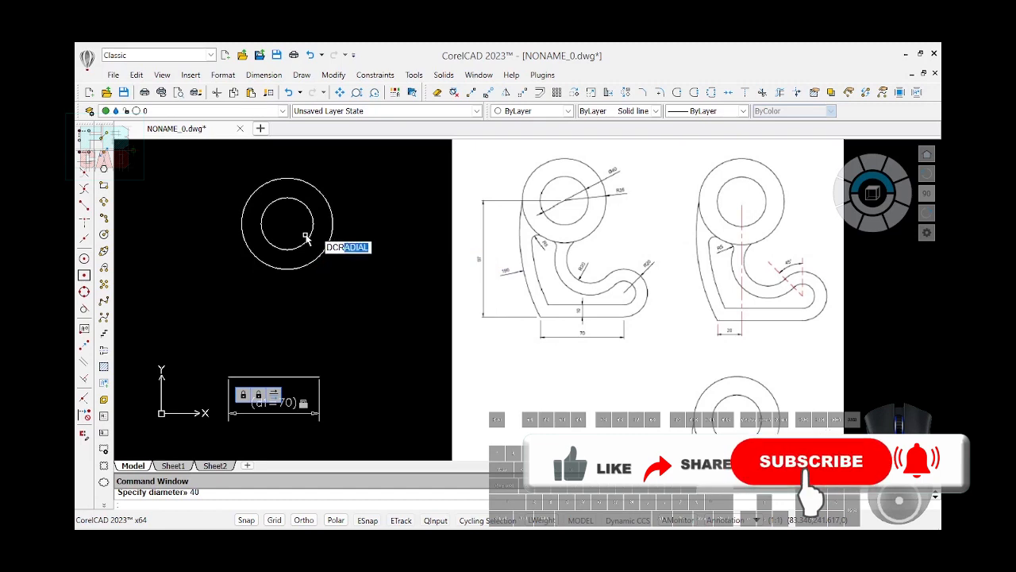
{"action": "key", "text": "Return"}
{"action": "left_click", "coordinate": [309, 236]}
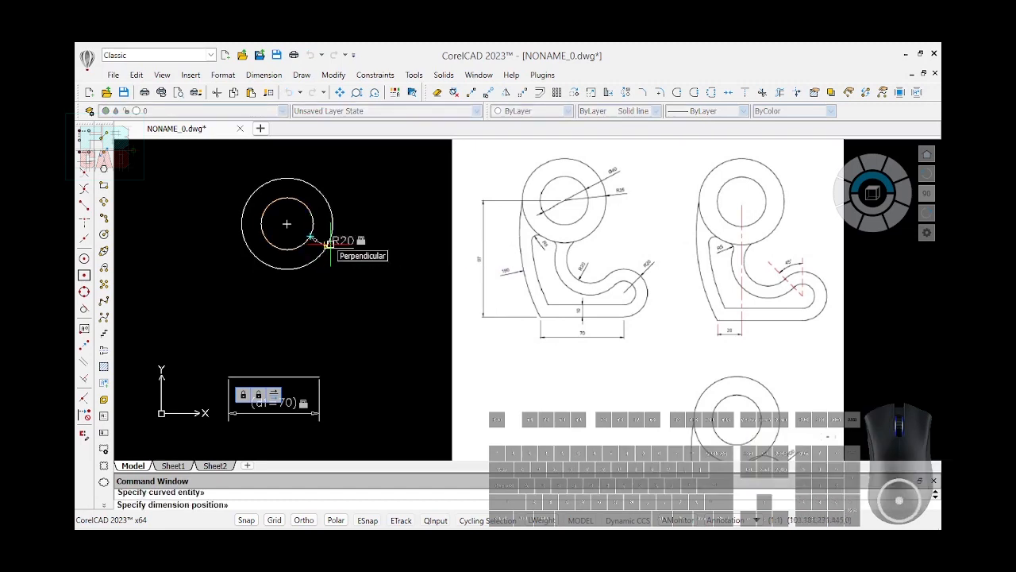
{"action": "key", "text": "Escape"}
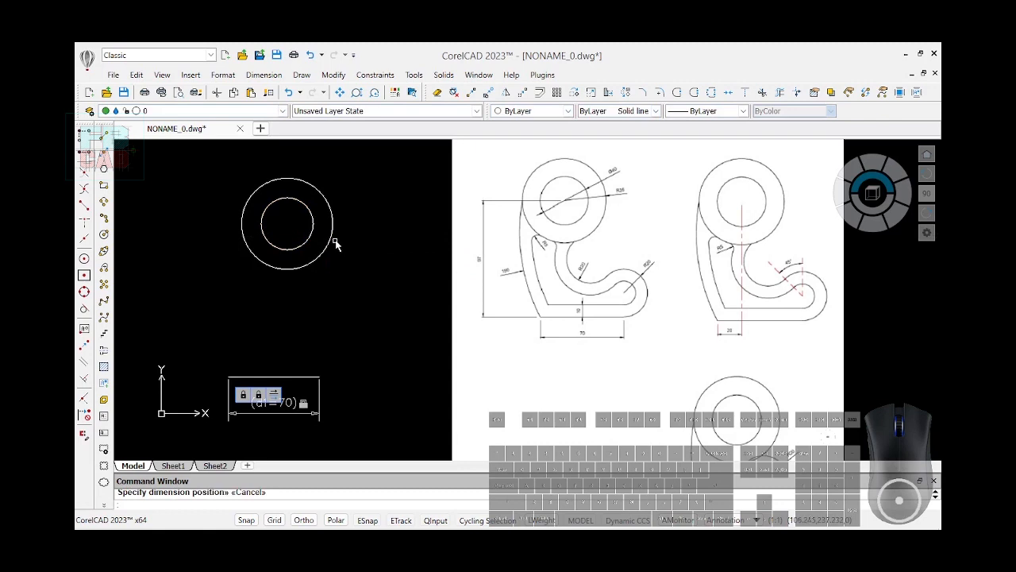
{"action": "key", "text": "Return"}
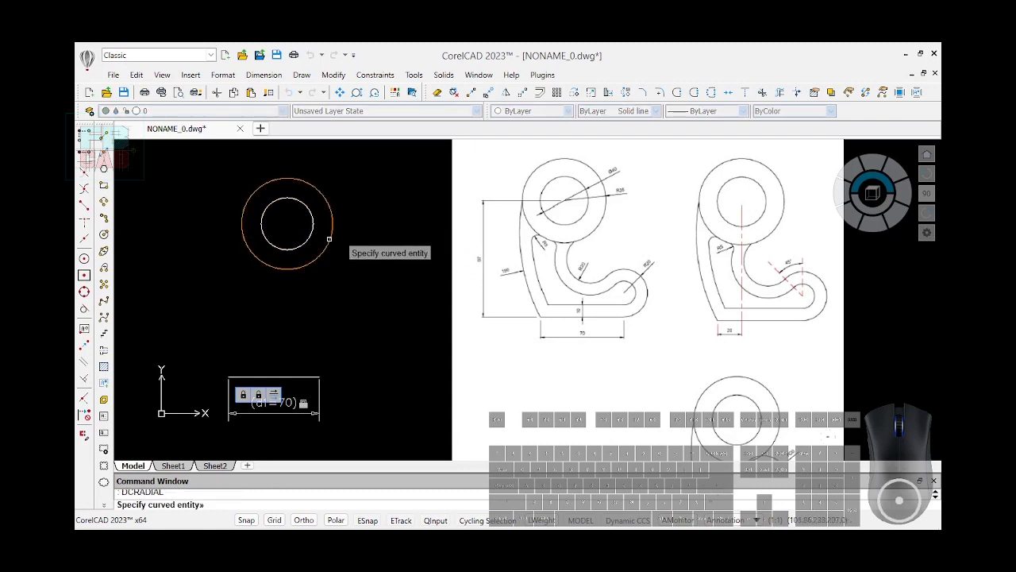
{"action": "left_click", "coordinate": [335, 243]}
{"action": "left_click", "coordinate": [366, 248]}
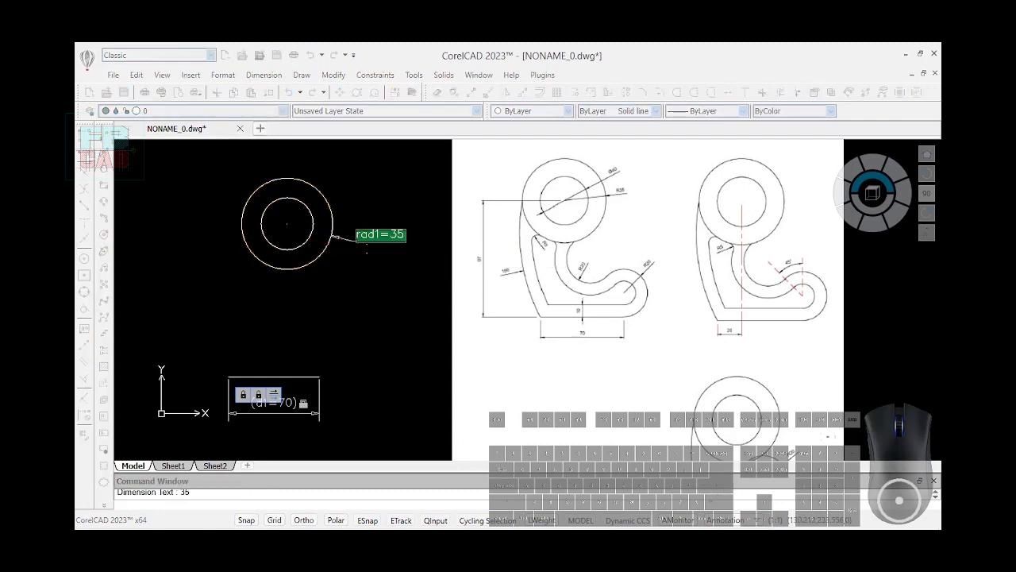
{"action": "key", "text": "Return"}
Step: Apply a diameter dimensional constraint (DCDIAMETER) to the inner circle, place its text outside that circle and accept the value
{"action": "type", "text": "DCDERIVED"}
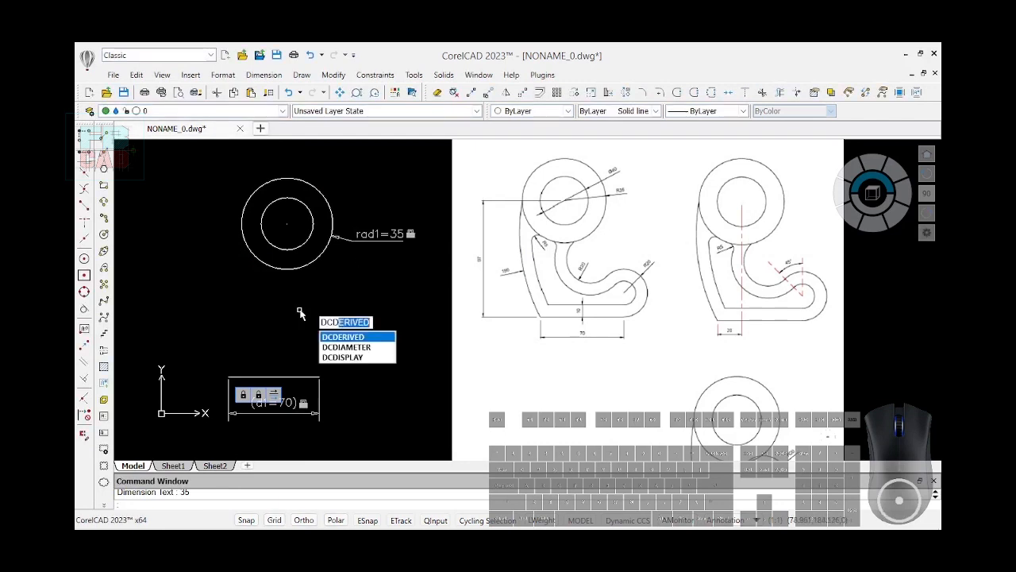
{"action": "left_click", "coordinate": [341, 347]}
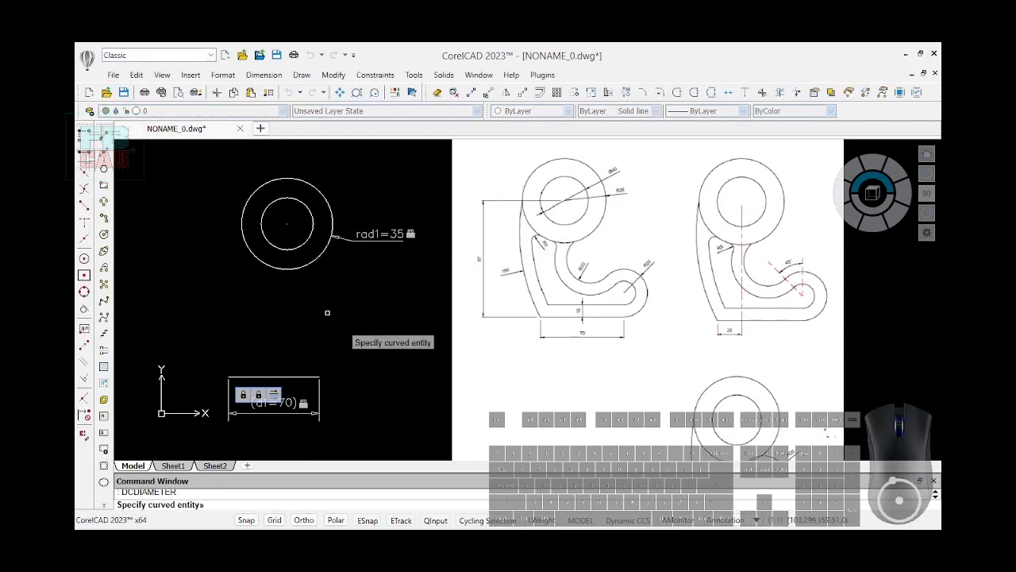
{"action": "left_click", "coordinate": [308, 240]}
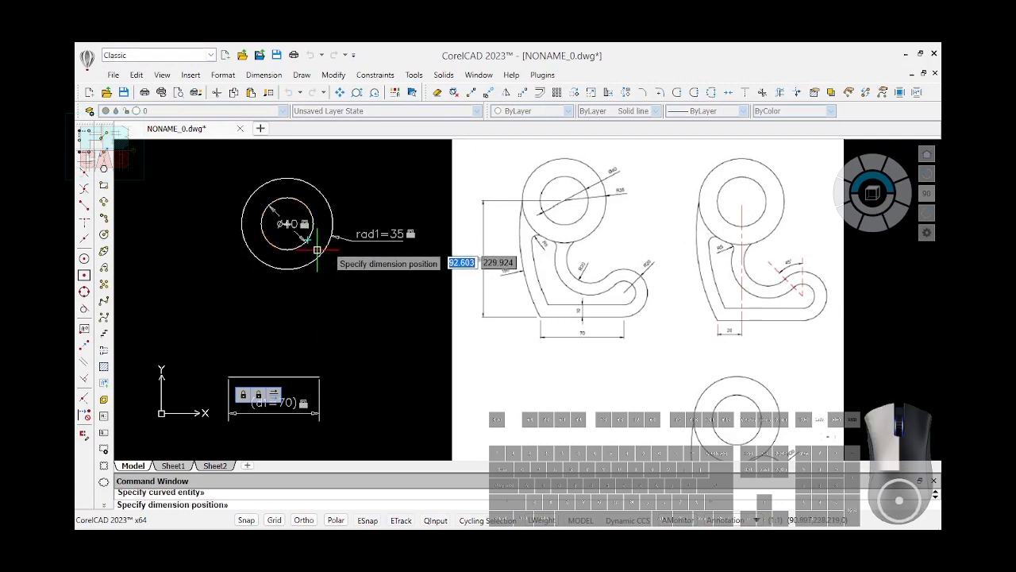
{"action": "left_click", "coordinate": [316, 248]}
{"action": "key", "text": "Return"}
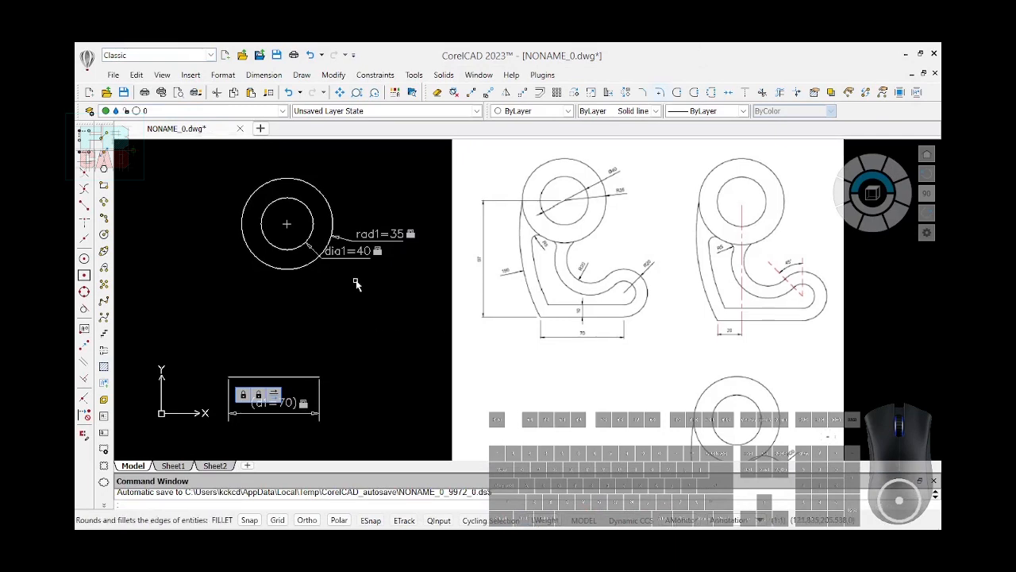
Step: Apply a concentric geometric constraint (GCCONCENTRIC) between the inner and outer circles
{"action": "scroll", "coordinate": [352, 283], "scroll_direction": "up", "scroll_amount": 2}
{"action": "scroll", "coordinate": [353, 293], "scroll_direction": "down", "scroll_amount": 3}
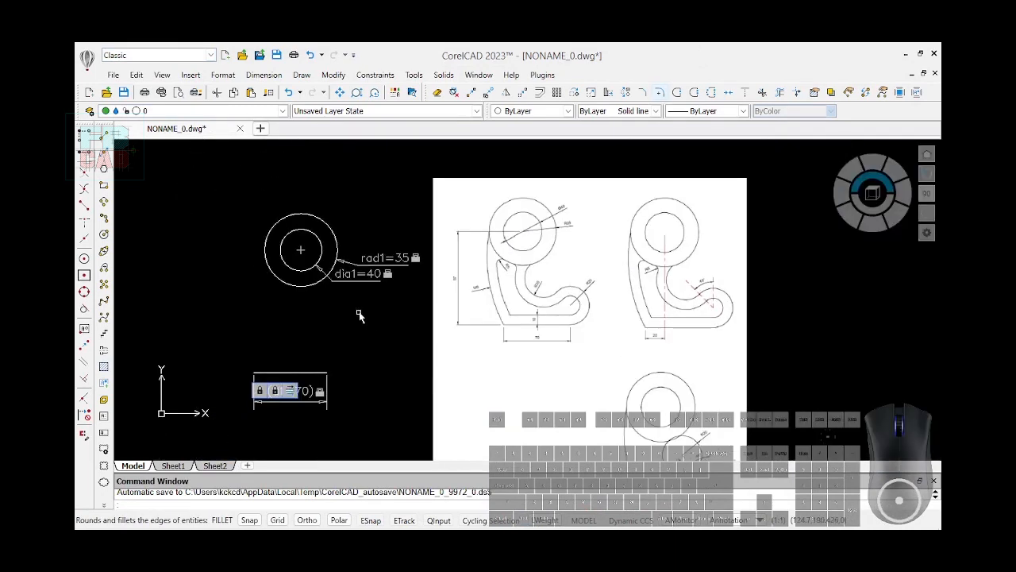
{"action": "type", "text": "GCCOINCIDENT"}
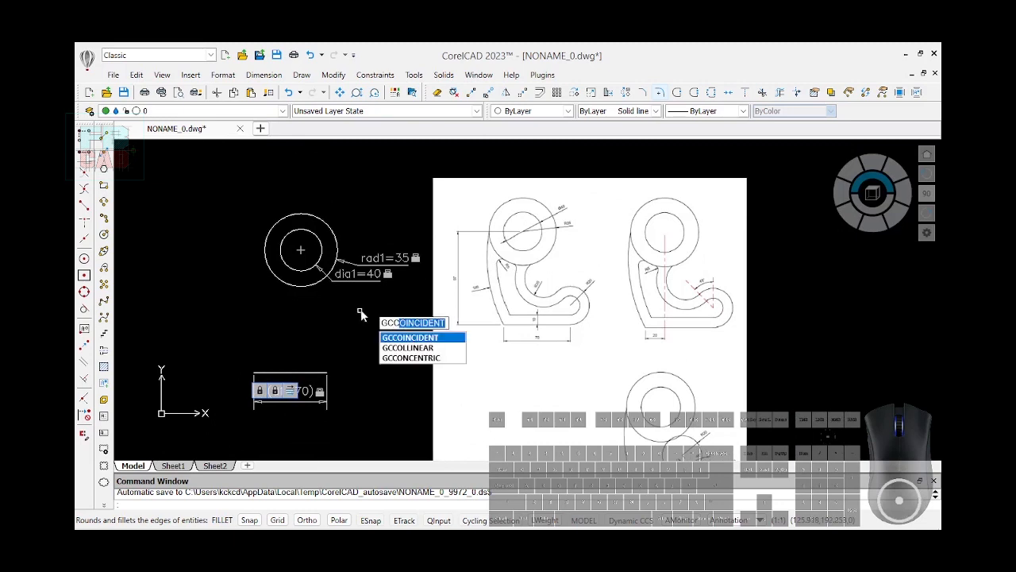
{"action": "left_click", "coordinate": [421, 357]}
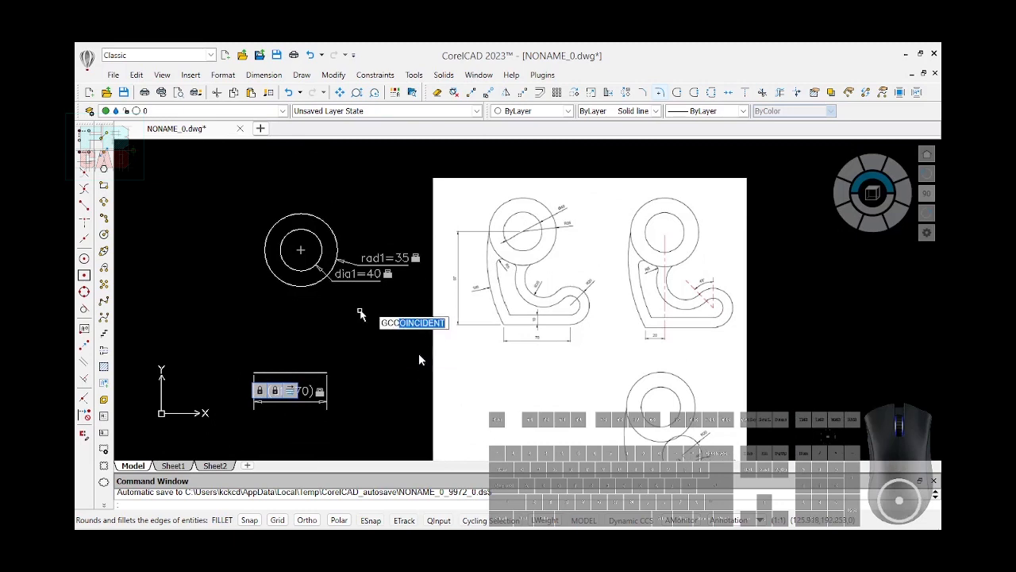
{"action": "left_click", "coordinate": [319, 251]}
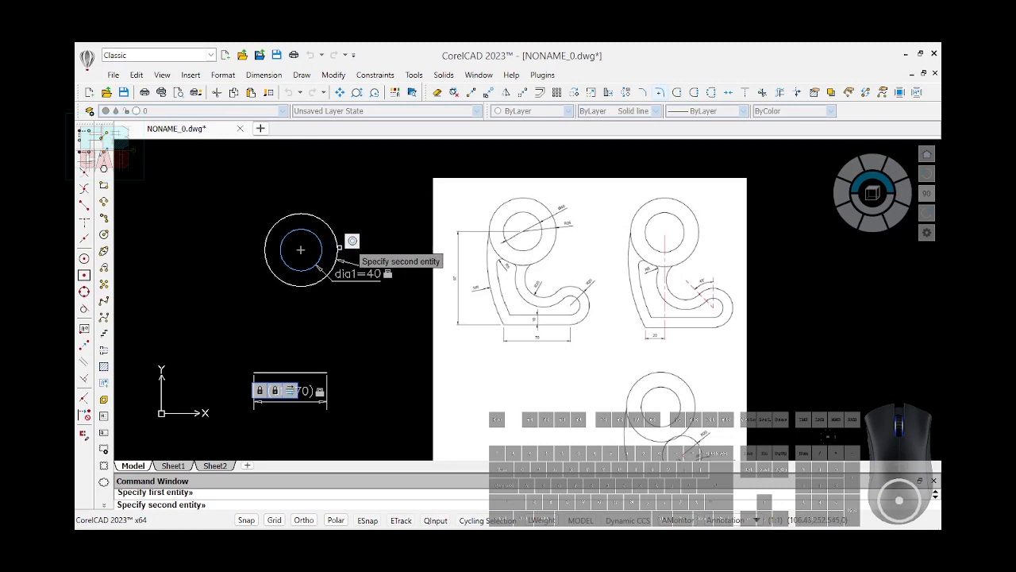
{"action": "left_click", "coordinate": [339, 246]}
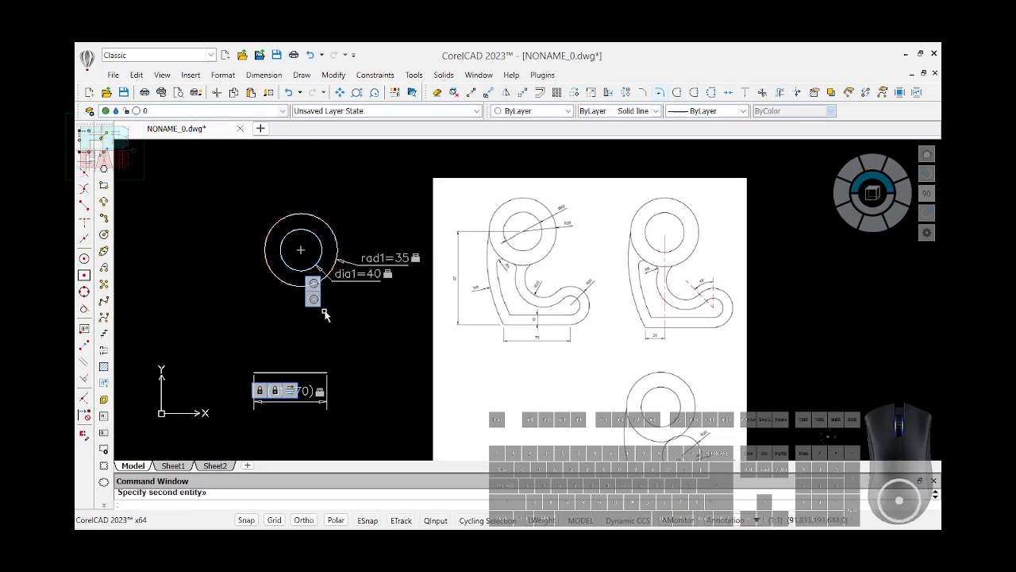
Step: Add a horizontal linear dimensional constraint of 20 from the base line's left endpoint to the ring's centre, placed below the base line
{"action": "type", "text": "DCL"}
{"action": "key", "text": "Return"}
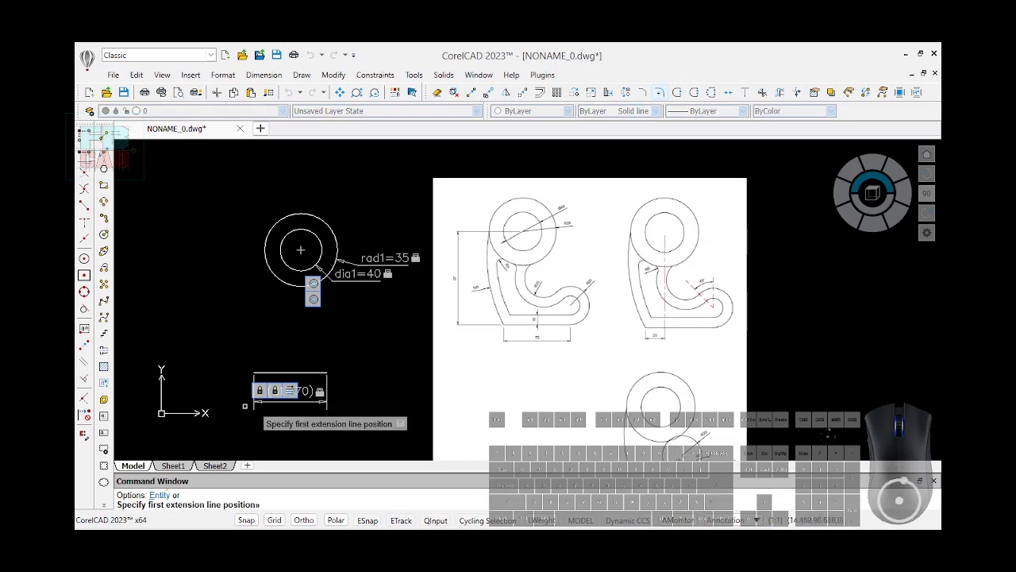
{"action": "left_click", "coordinate": [254, 371]}
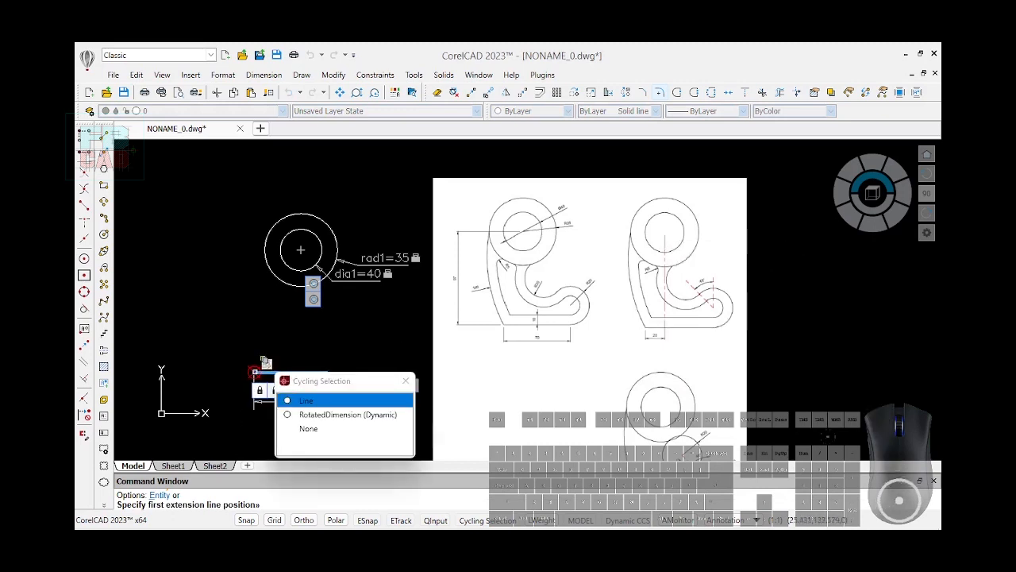
{"action": "left_click", "coordinate": [305, 400]}
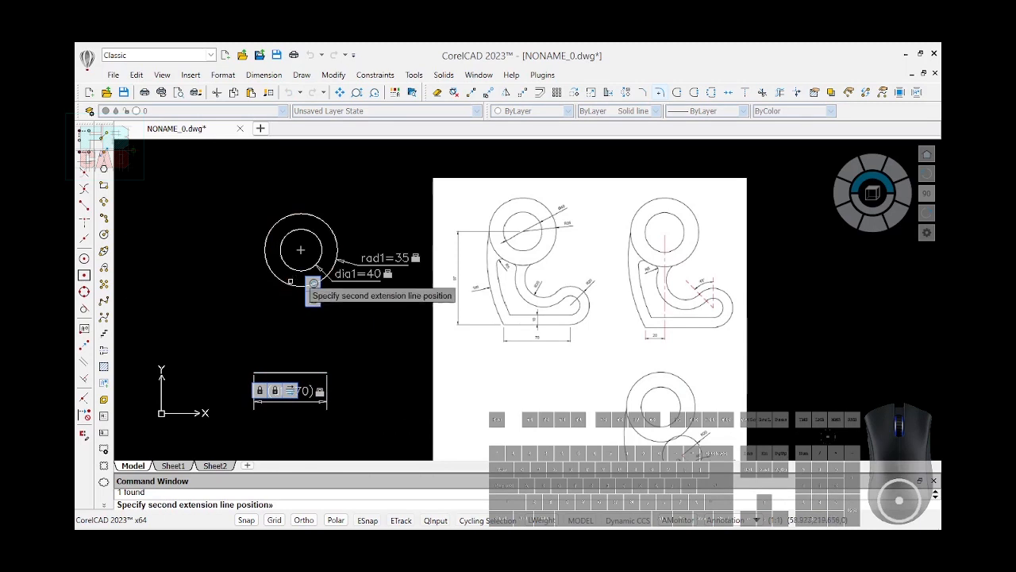
{"action": "left_click", "coordinate": [301, 250]}
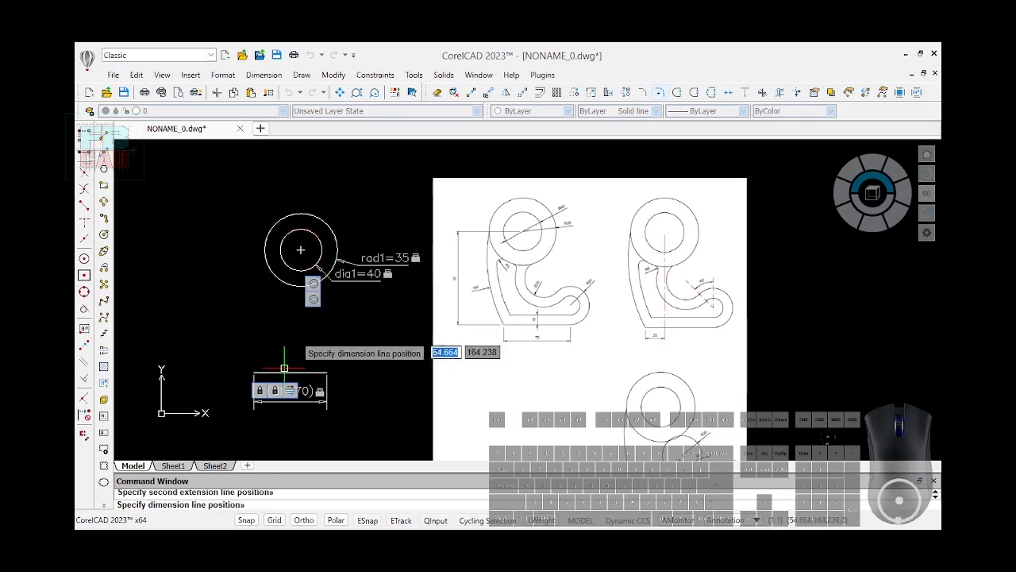
{"action": "left_click", "coordinate": [274, 427]}
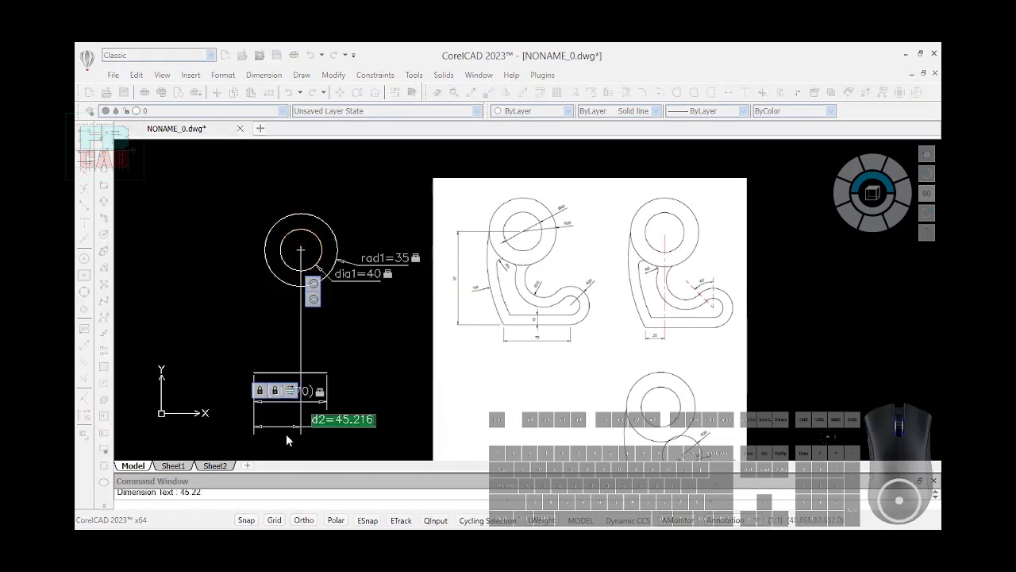
{"action": "type", "text": "20"}
{"action": "key", "text": "Return"}
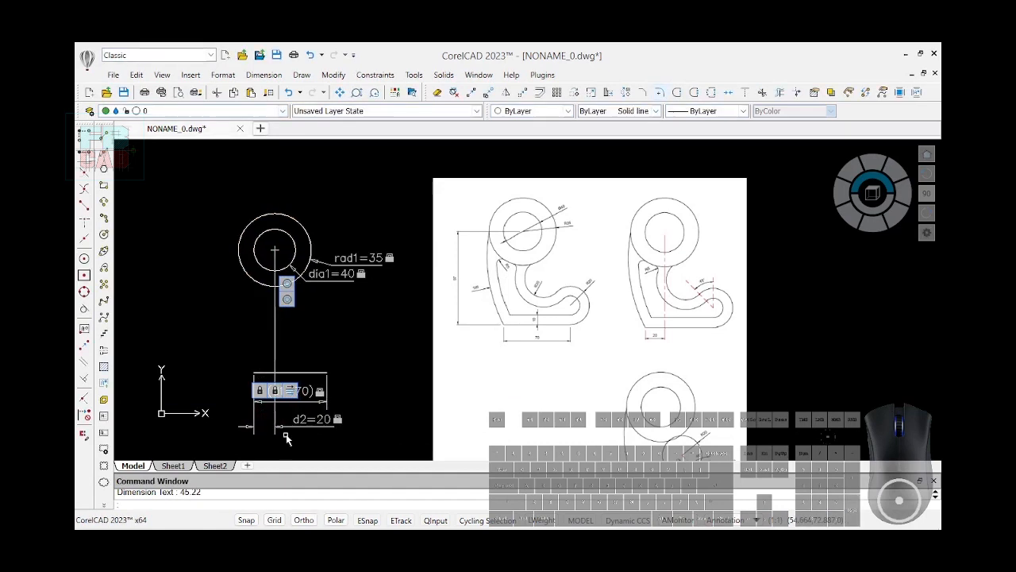
Step: Add a vertical linear dimensional constraint of 97 from the base line's left endpoint to the ring's centre, placed left of the sketch
{"action": "key", "text": "Return"}
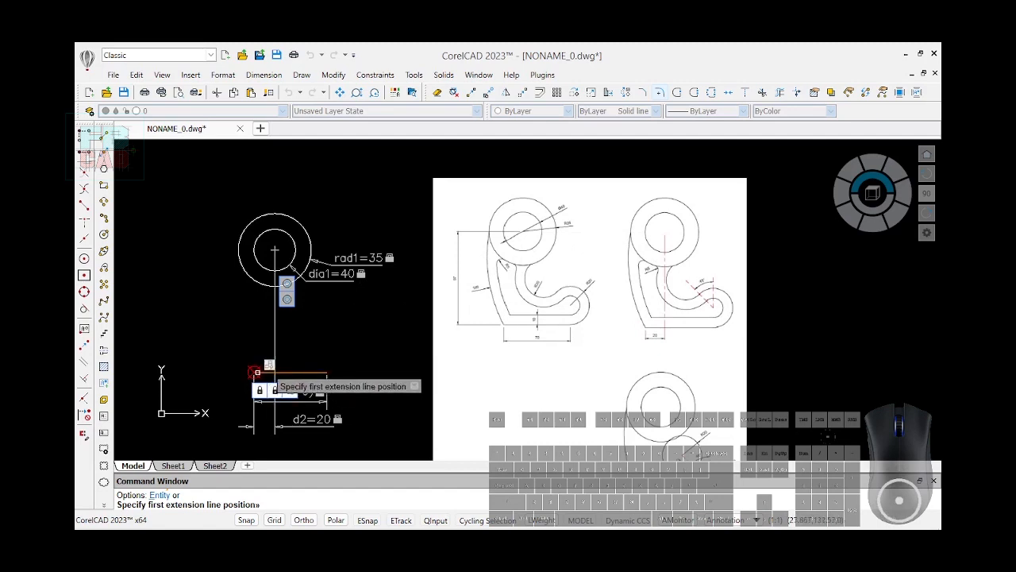
{"action": "left_click", "coordinate": [257, 371]}
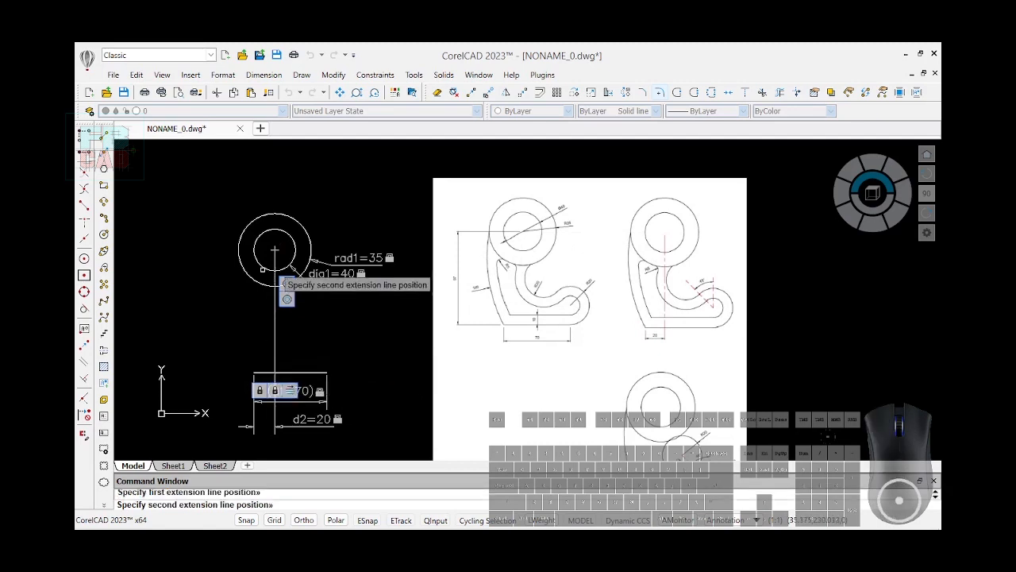
{"action": "left_click", "coordinate": [256, 254]}
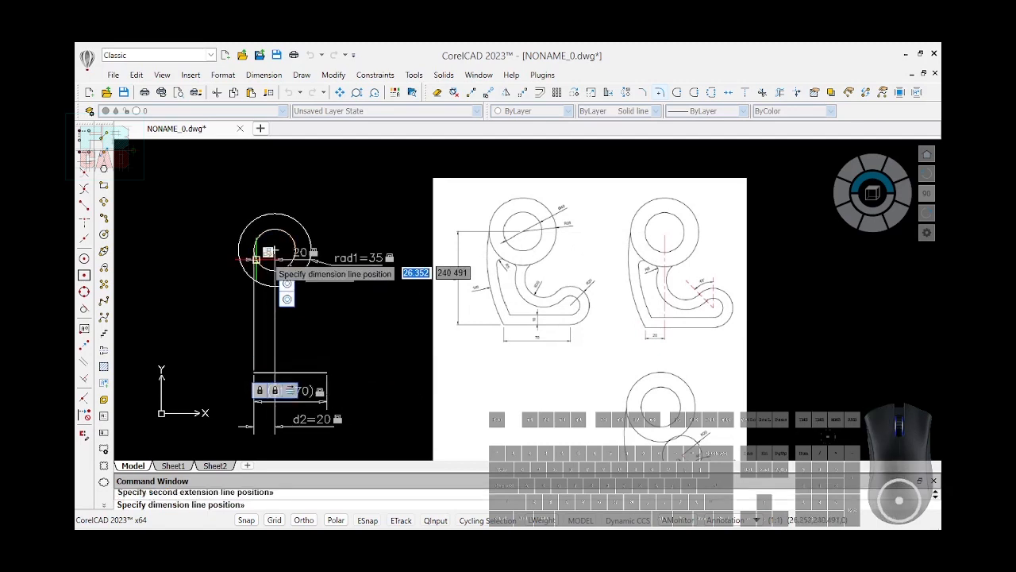
{"action": "left_click", "coordinate": [207, 306]}
{"action": "type", "text": "97"}
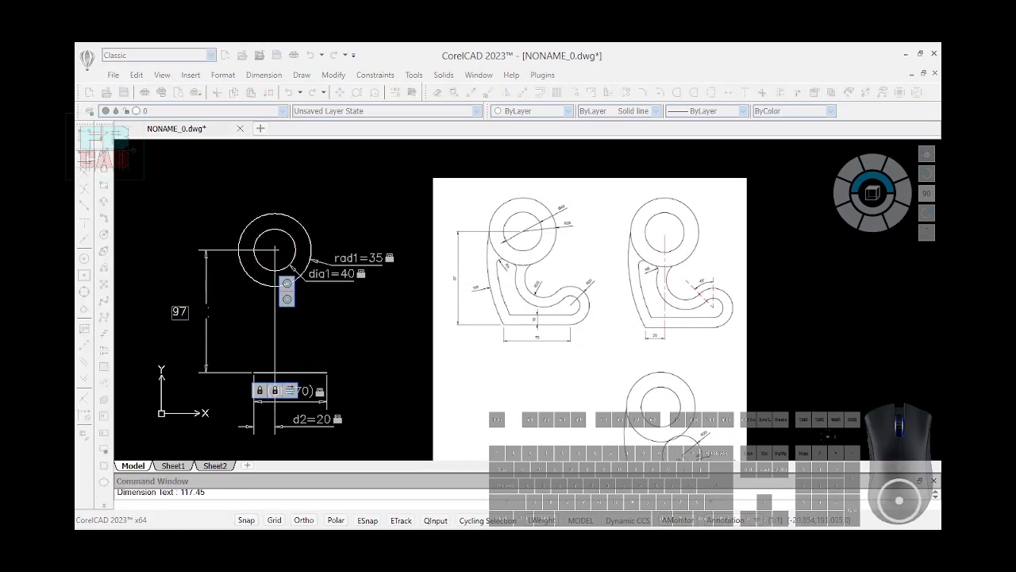
{"action": "key", "text": "Return"}
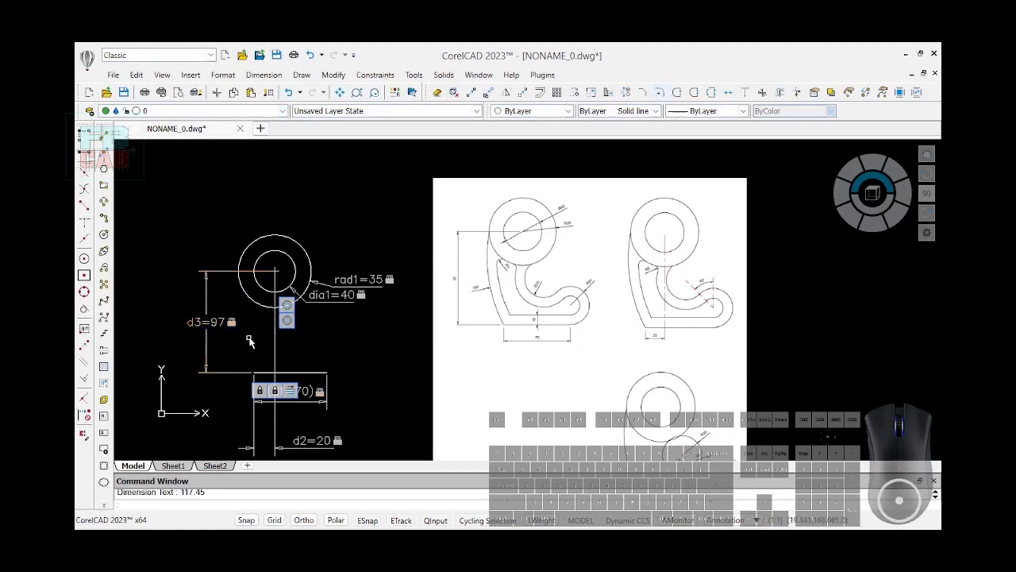
{"action": "scroll", "coordinate": [348, 269], "scroll_direction": "down", "scroll_amount": 1}
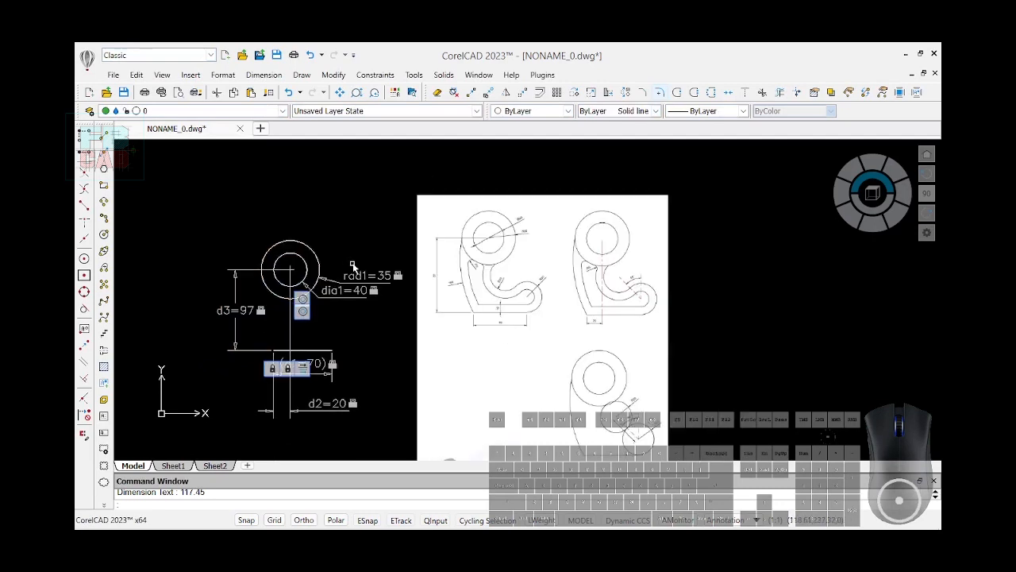
Step: Examine the reference's lower view for the radii, centre spacing and angle of the two small hook circles
{"action": "scroll", "coordinate": [639, 444], "scroll_direction": "up", "scroll_amount": 2}
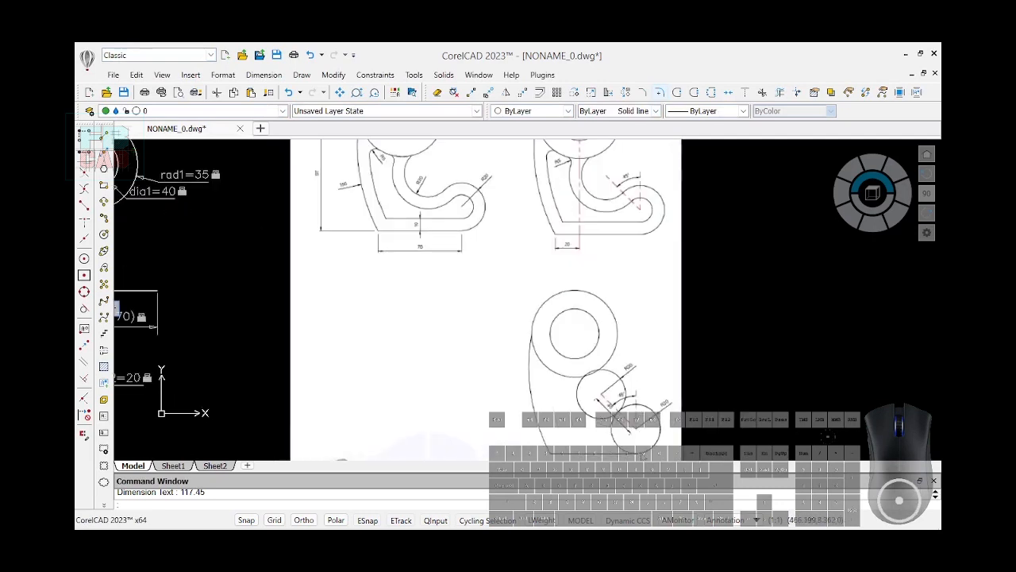
{"action": "scroll", "coordinate": [640, 439], "scroll_direction": "down", "scroll_amount": 1}
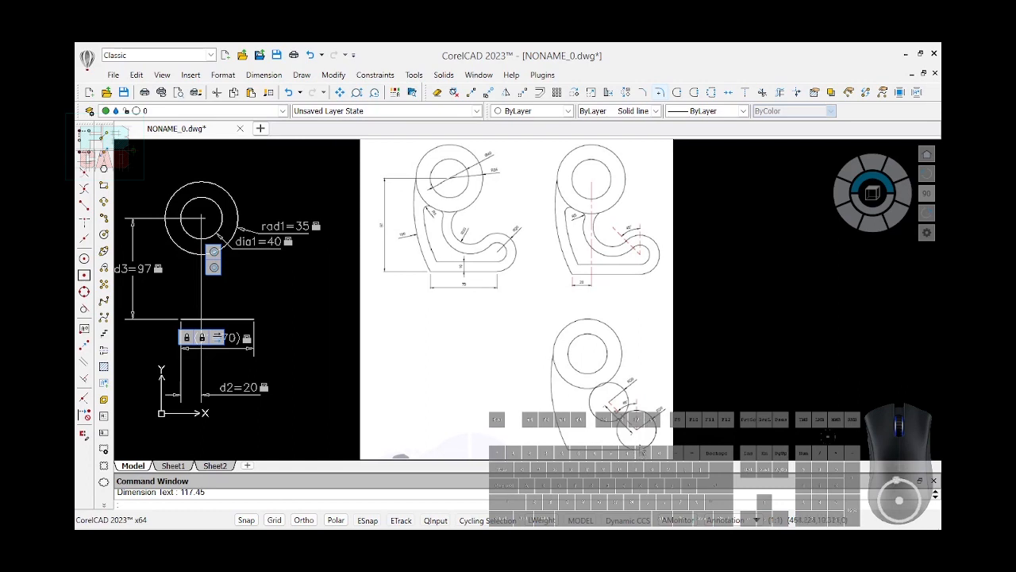
{"action": "scroll", "coordinate": [638, 436], "scroll_direction": "up", "scroll_amount": 3}
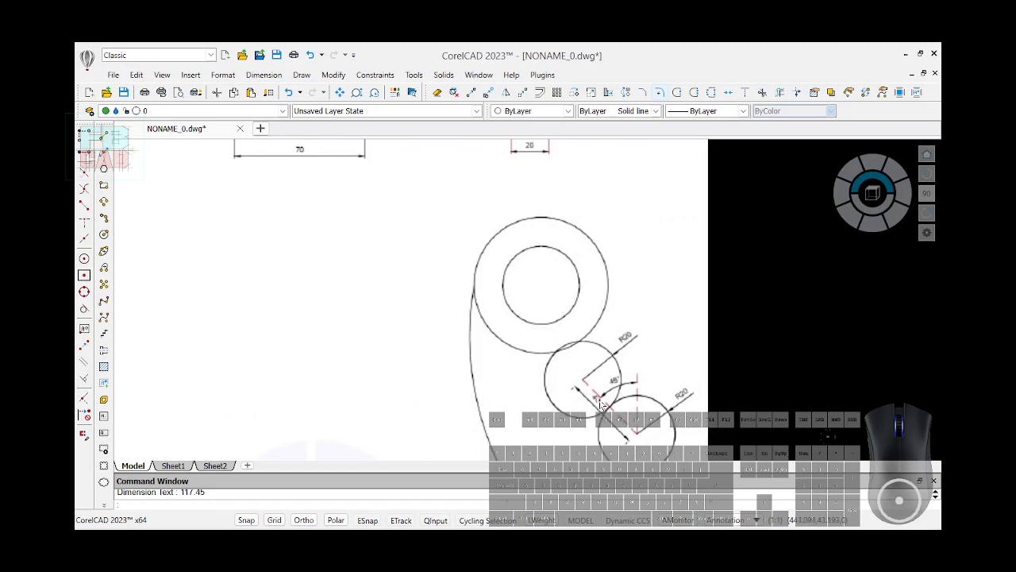
{"action": "scroll", "coordinate": [597, 401], "scroll_direction": "up", "scroll_amount": 2}
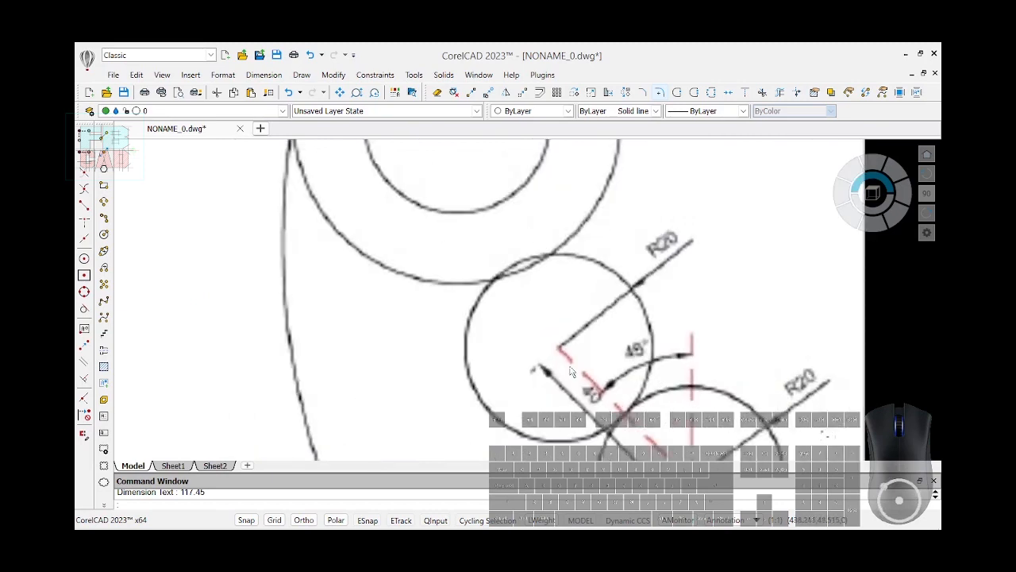
{"action": "scroll", "coordinate": [587, 389], "scroll_direction": "down", "scroll_amount": 5}
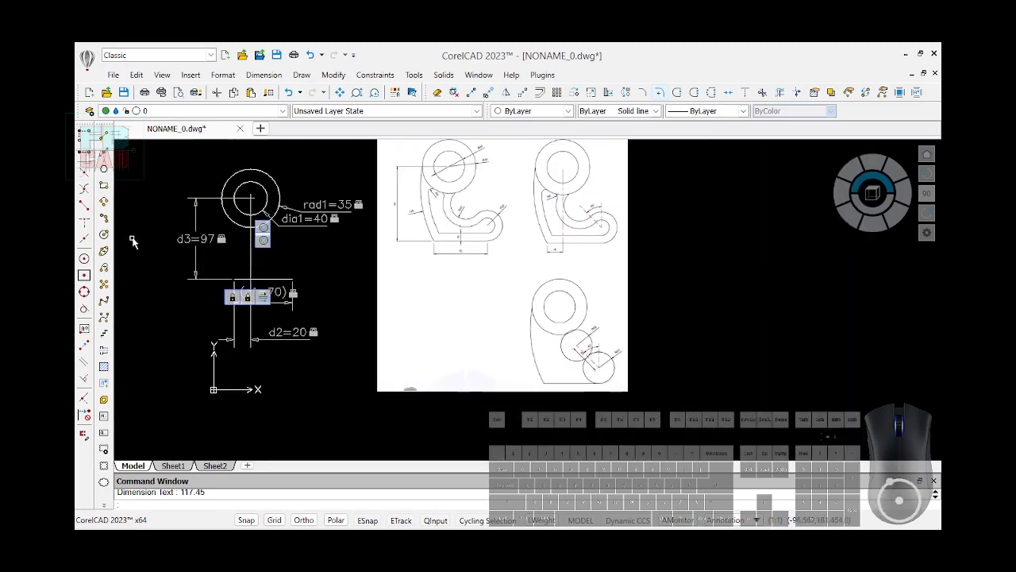
{"action": "left_click", "coordinate": [84, 203]}
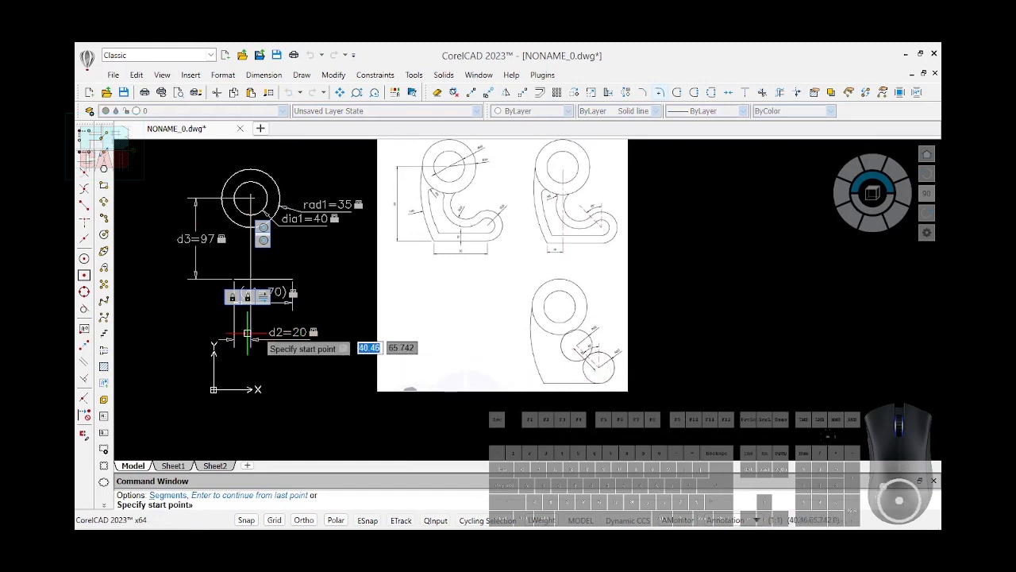
{"action": "scroll", "coordinate": [231, 303], "scroll_direction": "up", "scroll_amount": 1}
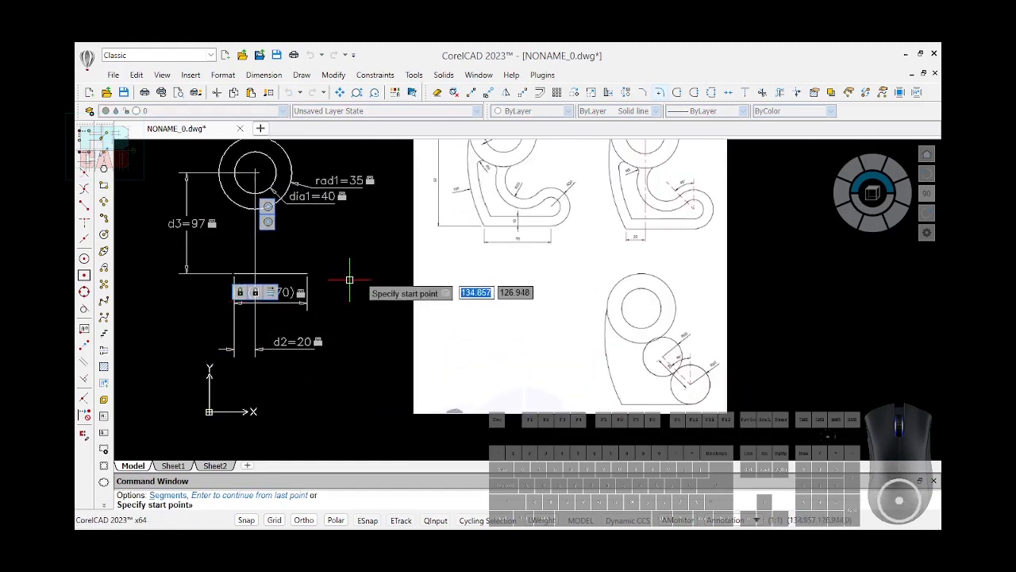
{"action": "key", "text": "Escape"}
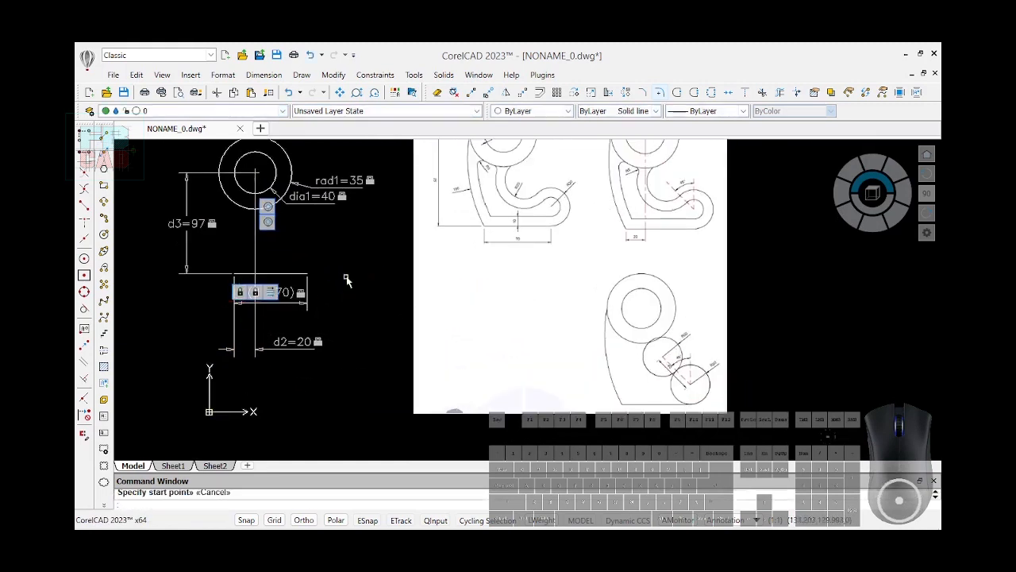
Step: Draw a circle of radius 20 just above the base line's right end, following the reference's lower hook circle
{"action": "left_click", "coordinate": [104, 268]}
{"action": "scroll", "coordinate": [666, 370], "scroll_direction": "up", "scroll_amount": 3}
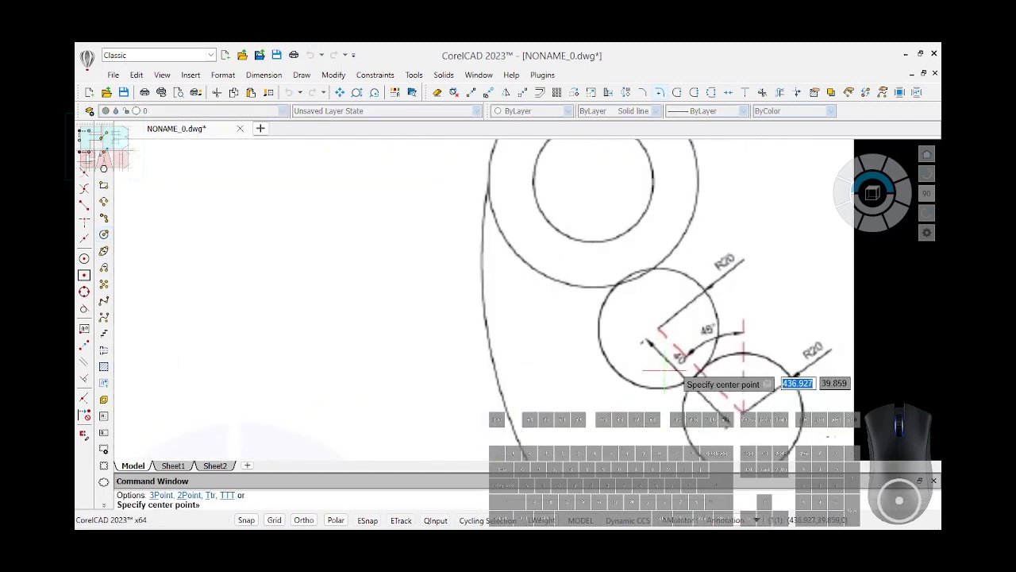
{"action": "scroll", "coordinate": [782, 363], "scroll_direction": "down", "scroll_amount": 5}
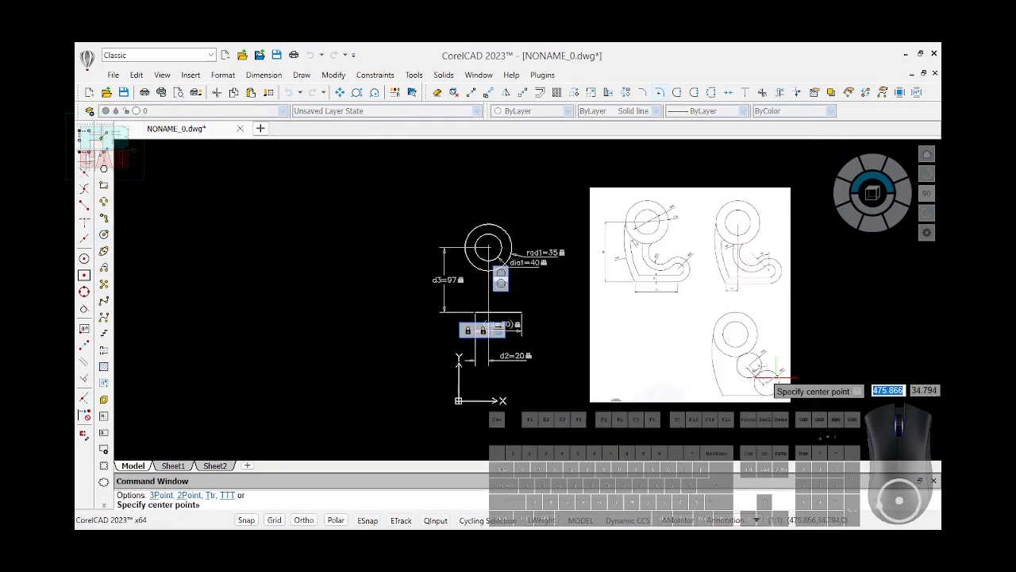
{"action": "scroll", "coordinate": [525, 344], "scroll_direction": "up", "scroll_amount": 3}
{"action": "scroll", "coordinate": [525, 345], "scroll_direction": "down", "scroll_amount": 3}
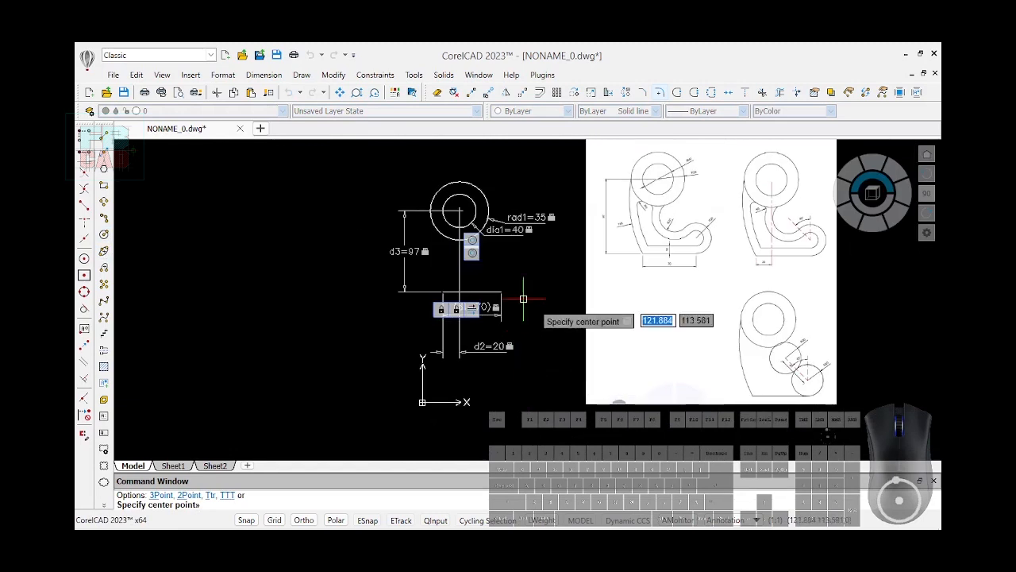
{"action": "scroll", "coordinate": [516, 278], "scroll_direction": "up", "scroll_amount": 3}
{"action": "left_click", "coordinate": [491, 258]}
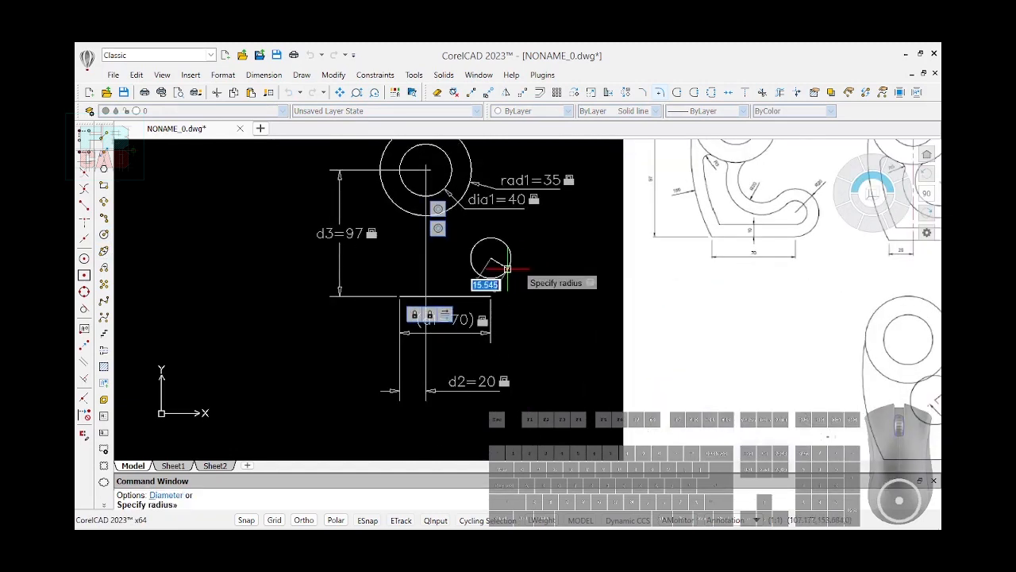
{"action": "type", "text": "20"}
{"action": "key", "text": "Return"}
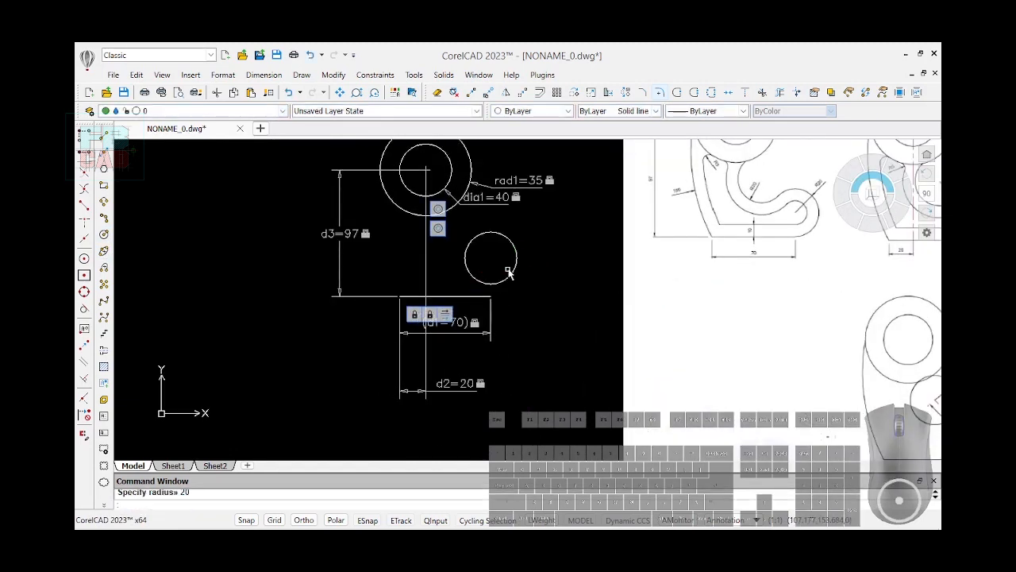
Step: Apply a radial dimensional constraint (DCRADIAL) to the small hook circle, place its text to the circle's right and accept the value
{"action": "type", "text": "dcr"}
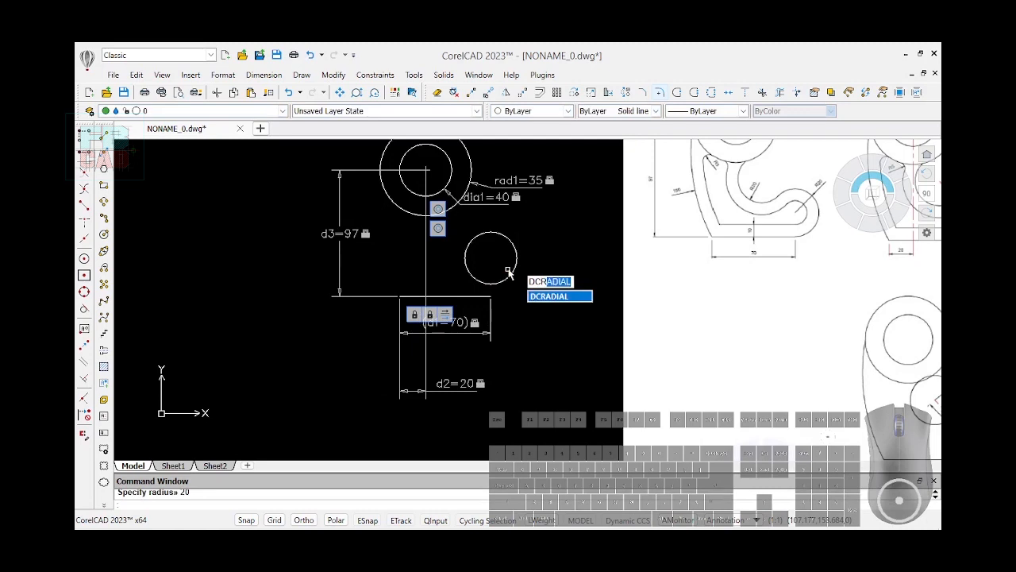
{"action": "key", "text": "Return"}
{"action": "left_click", "coordinate": [508, 269]}
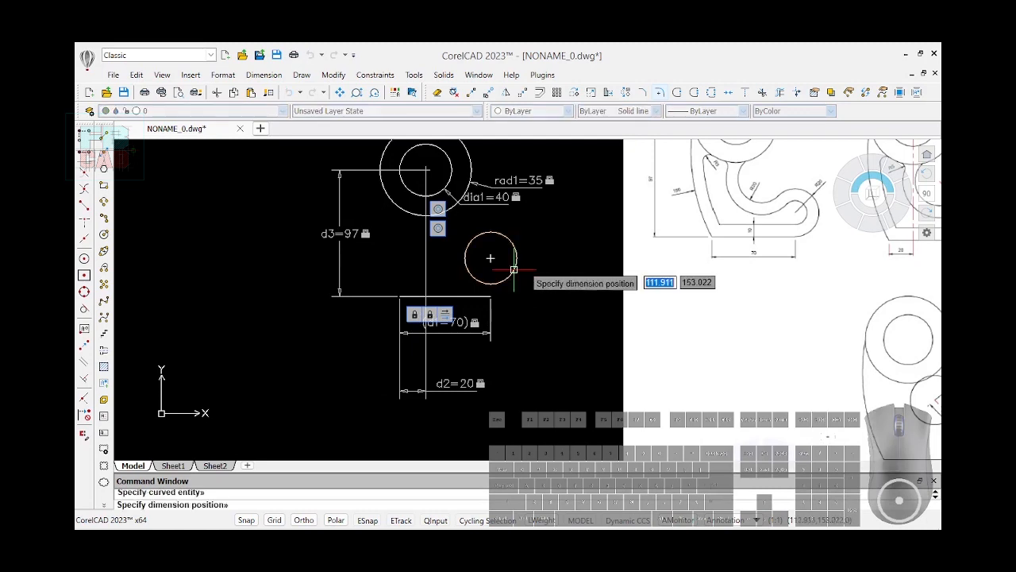
{"action": "left_click", "coordinate": [563, 276]}
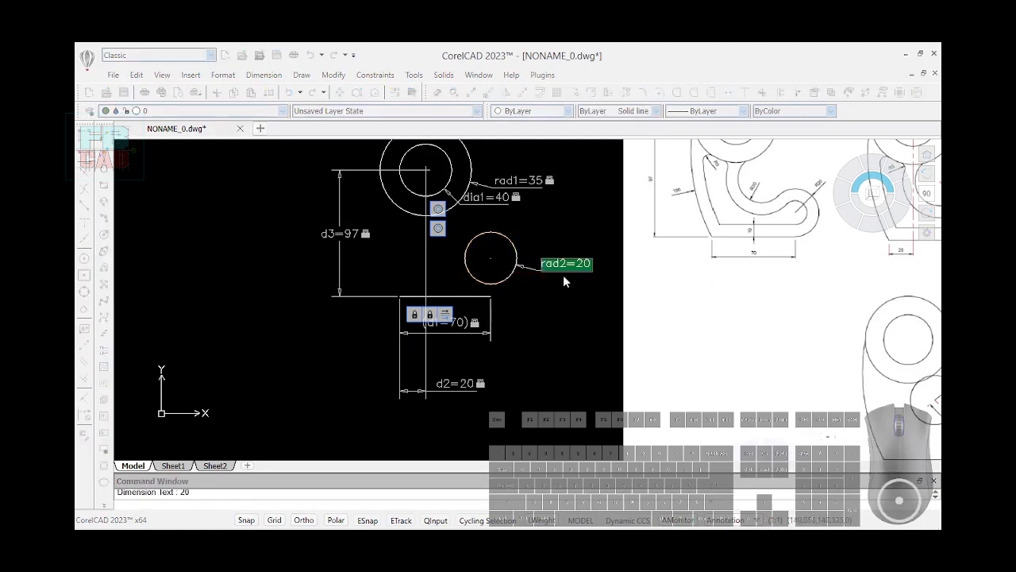
{"action": "key", "text": "Return"}
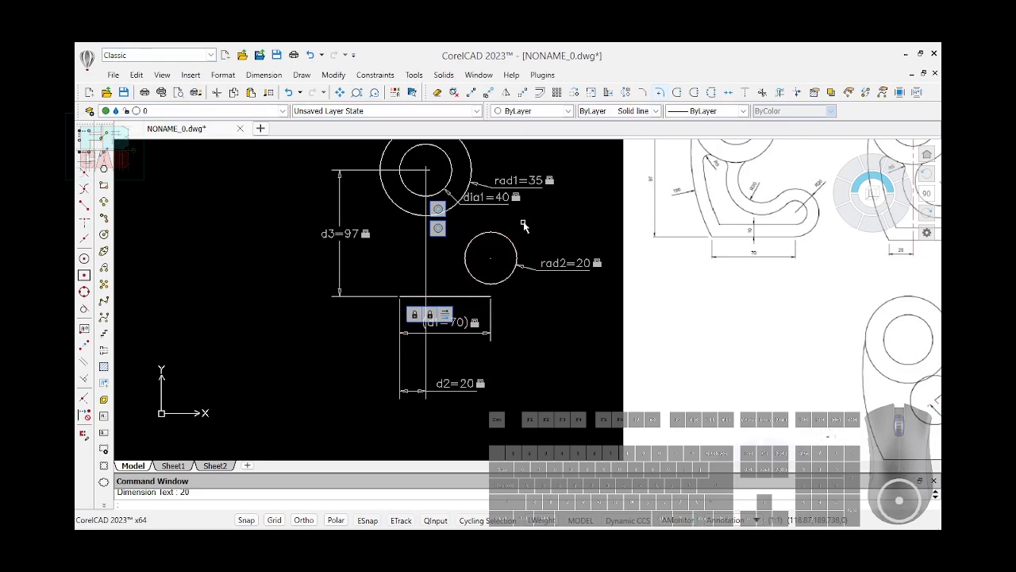
Step: Apply a tangent geometric constraint (GCTANGENT) between the base line and the small hook circle
{"action": "type", "text": "GCTANGENT"}
{"action": "key", "text": "Return"}
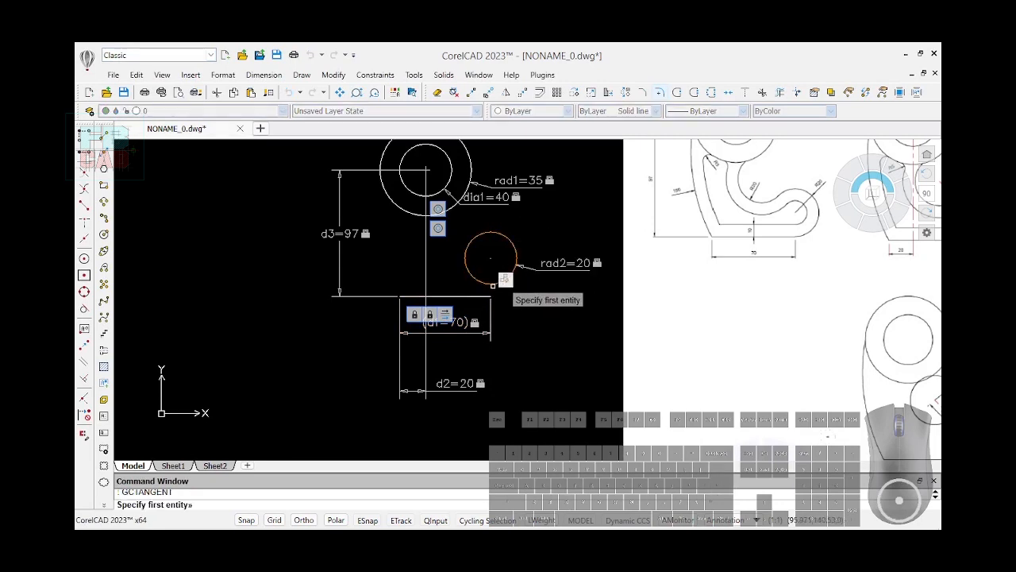
{"action": "left_click", "coordinate": [499, 284]}
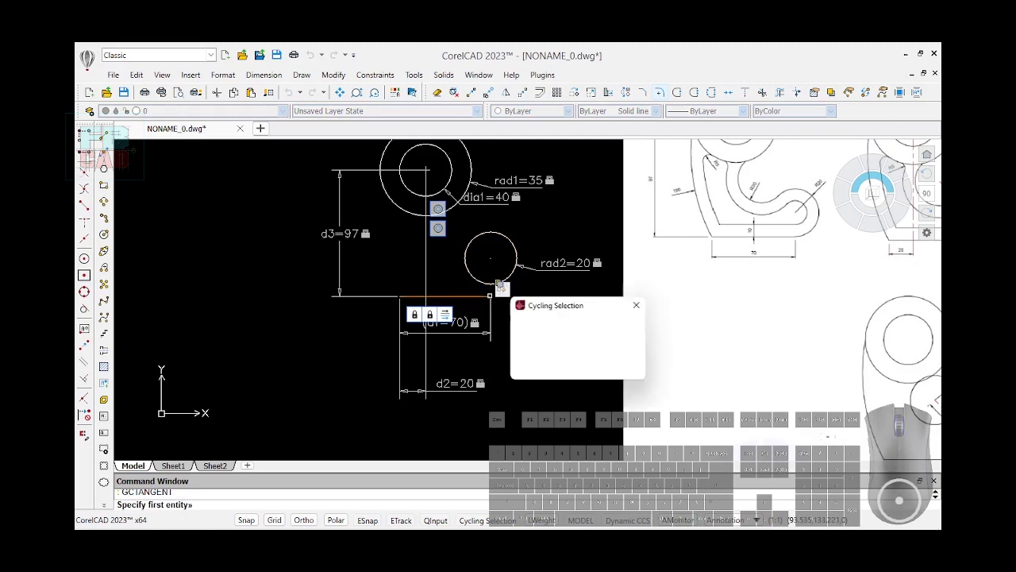
{"action": "left_click", "coordinate": [524, 322]}
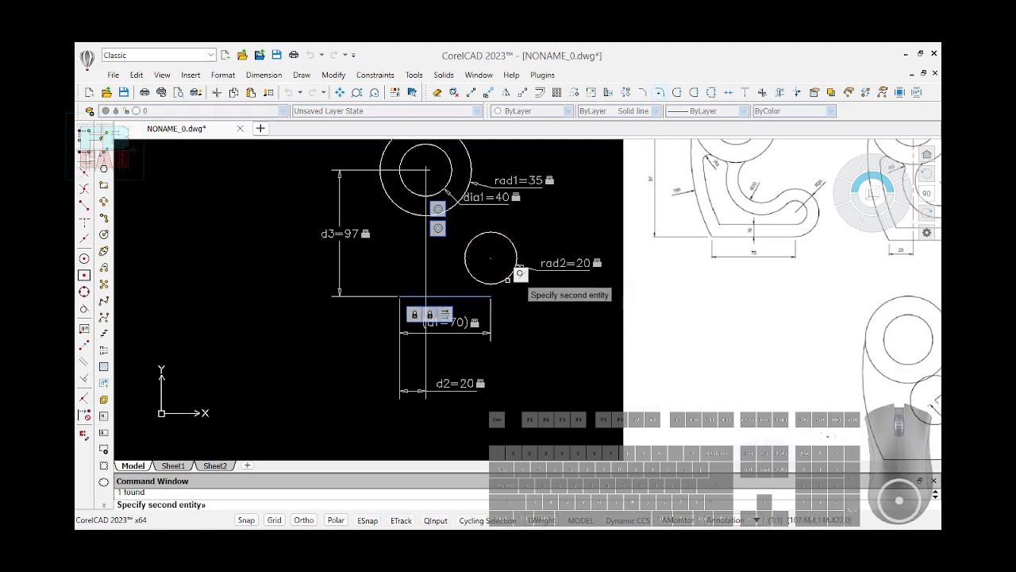
{"action": "left_click", "coordinate": [514, 270]}
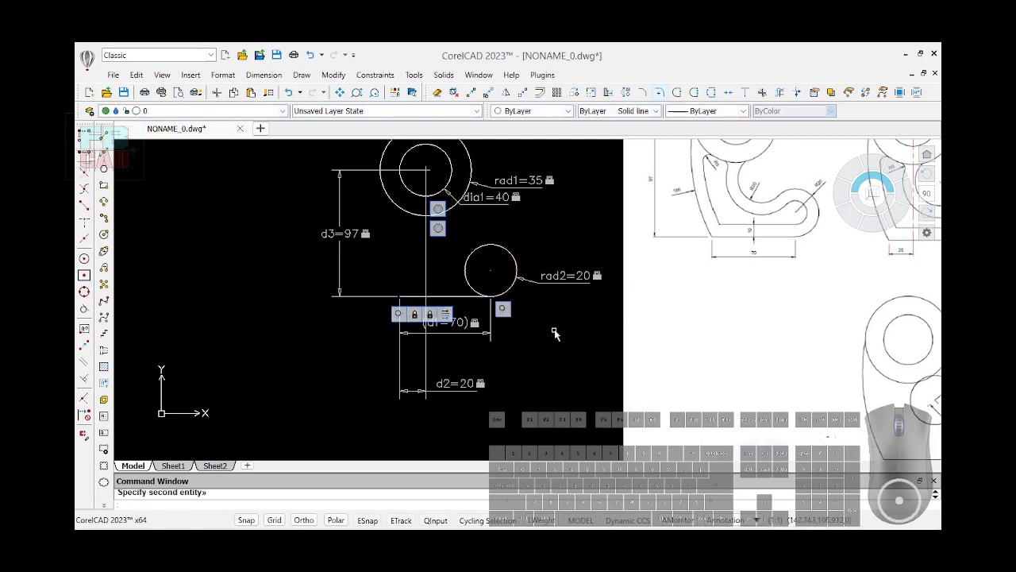
Step: Add a horizontal linear dimensional constraint (DCLINEAR) of 70 from the base line's left endpoint to the small circle's centre, placed below the line
{"action": "type", "text": "DCLINEAR"}
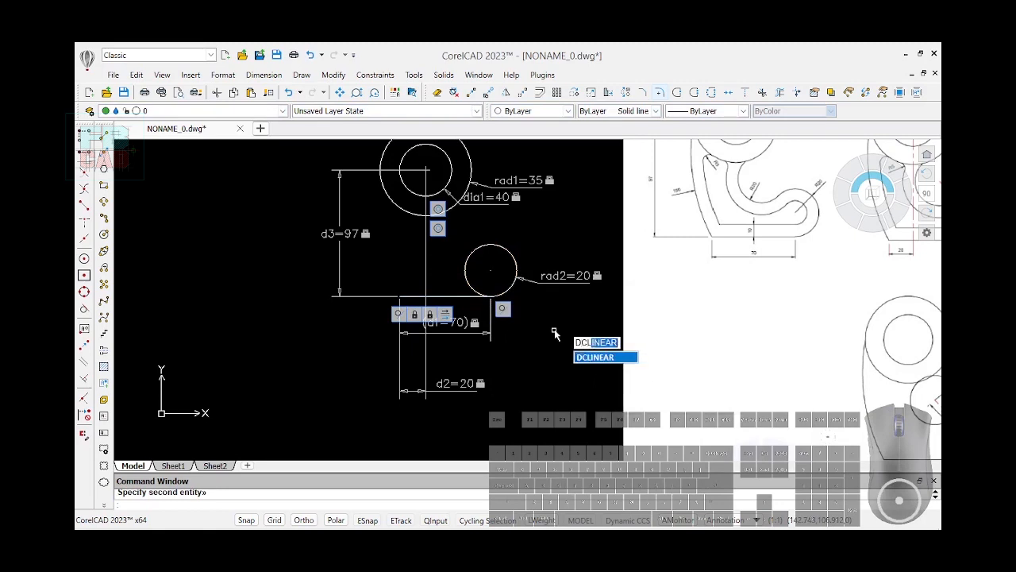
{"action": "key", "text": "Return"}
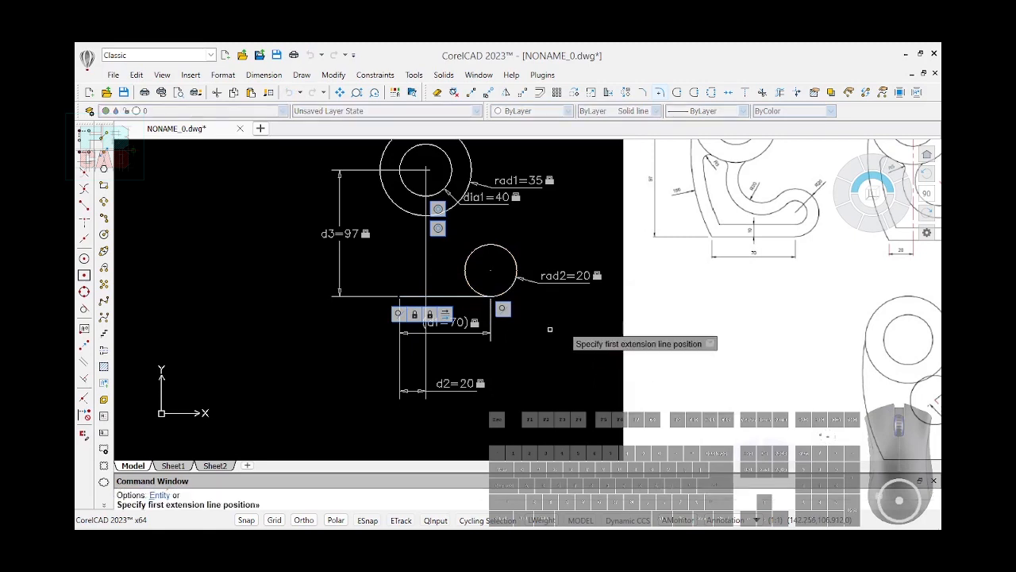
{"action": "left_click", "coordinate": [402, 297]}
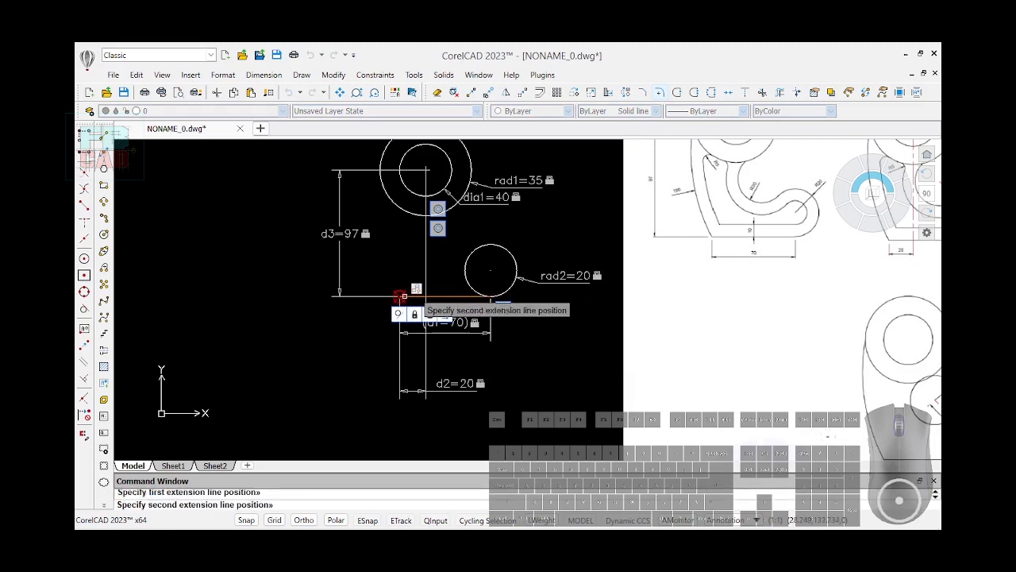
{"action": "left_click", "coordinate": [492, 272]}
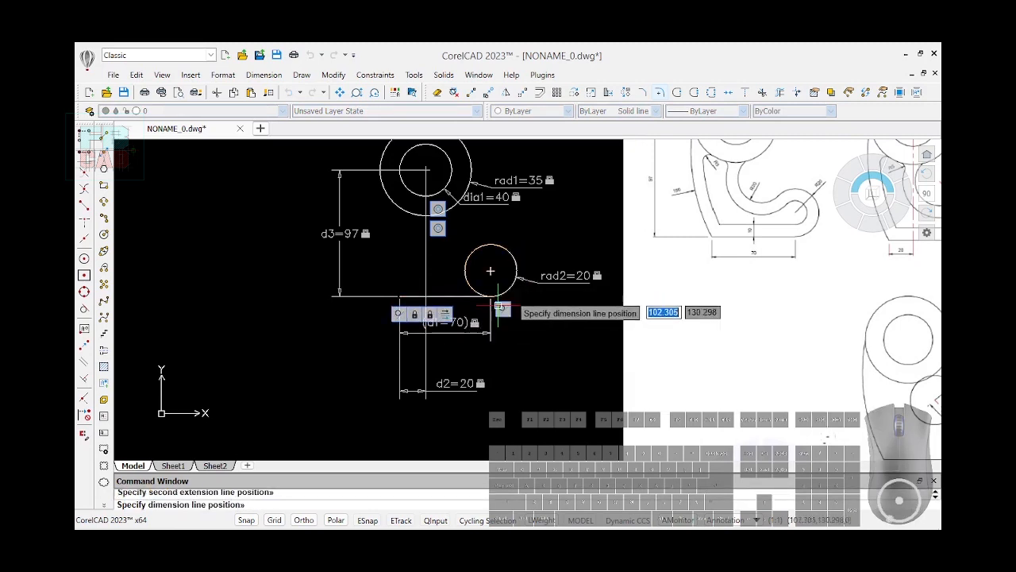
{"action": "left_click", "coordinate": [490, 357]}
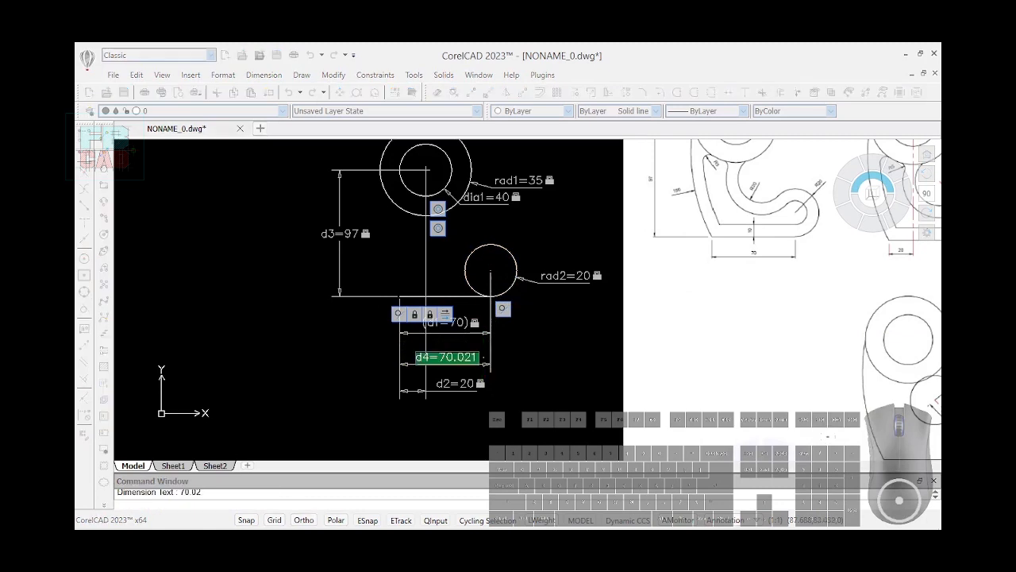
{"action": "type", "text": "70"}
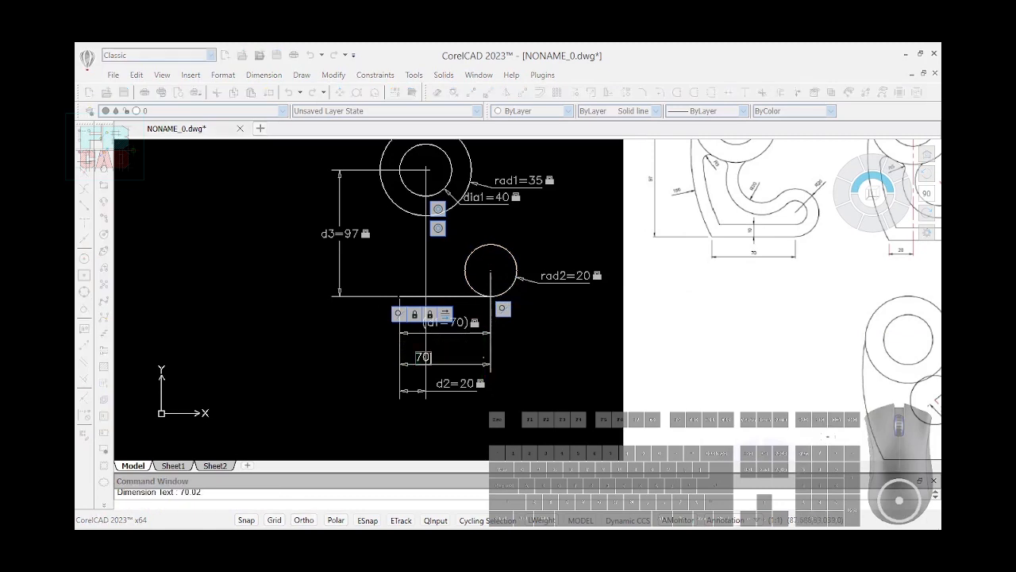
{"action": "key", "text": "Return"}
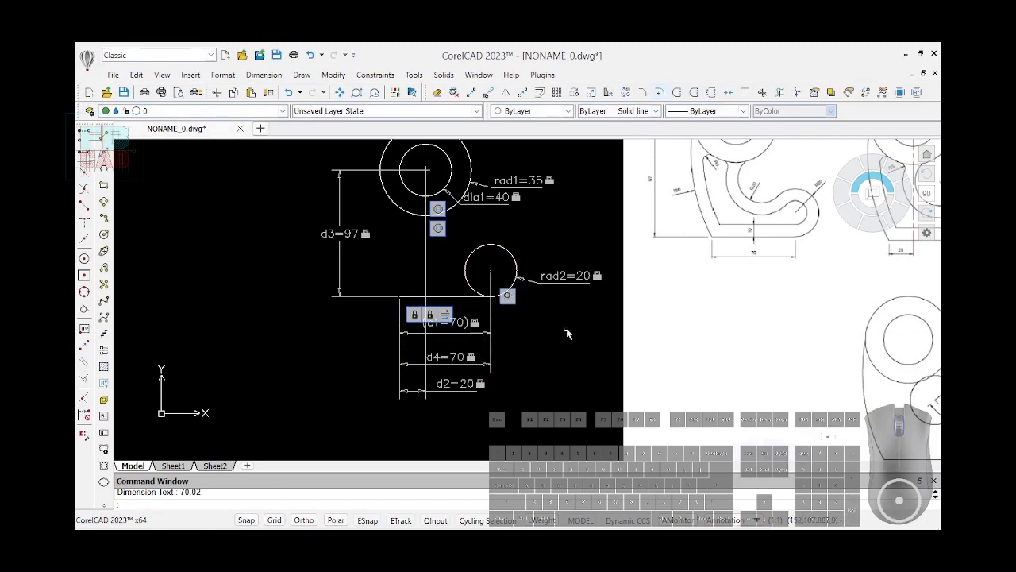
Step: Hide all geometric constraint icons and all dynamic dimensions in the sketch
{"action": "left_click", "coordinate": [375, 74]}
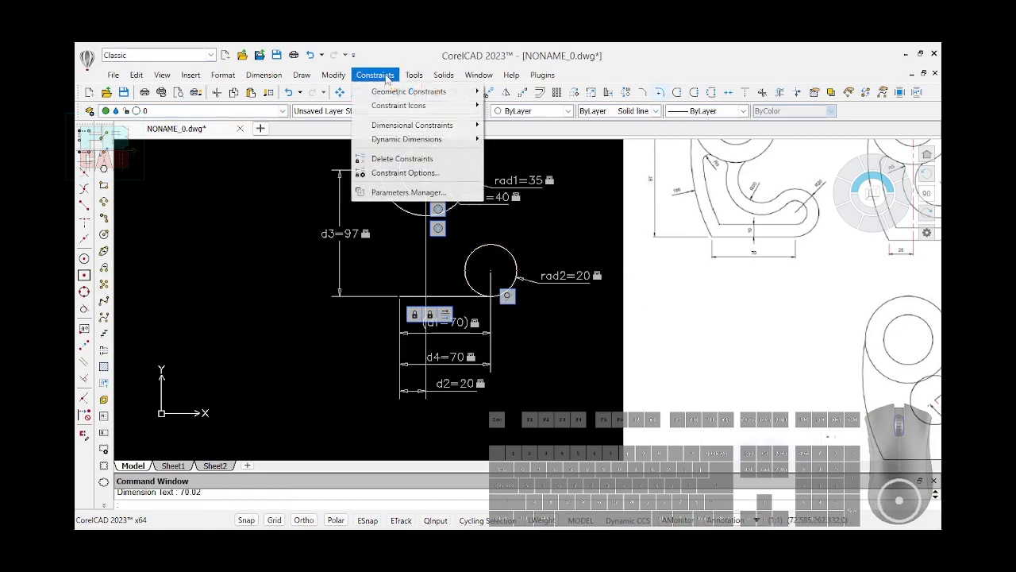
{"action": "mouse_move", "coordinate": [421, 105]}
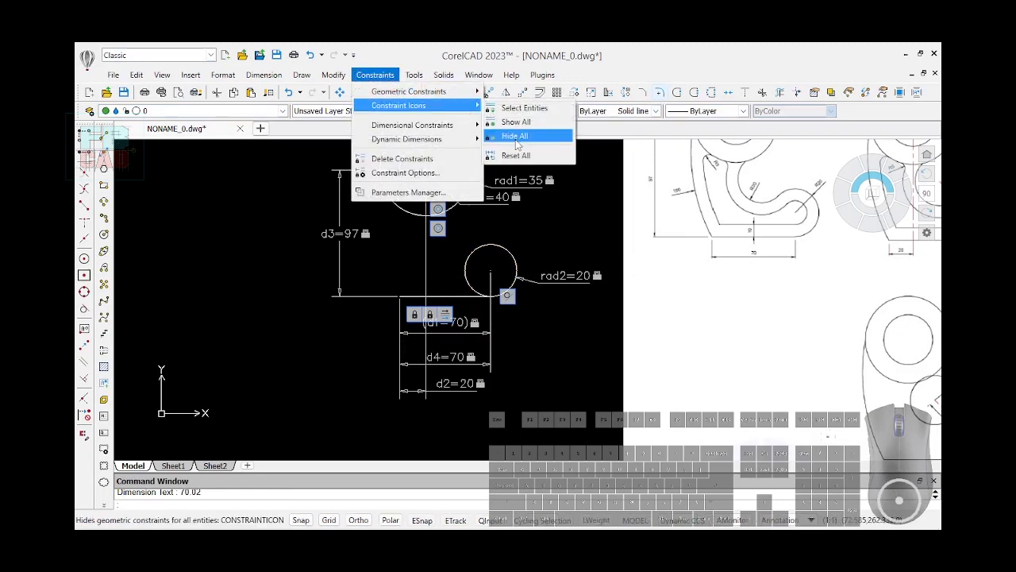
{"action": "left_click", "coordinate": [512, 134]}
{"action": "left_click", "coordinate": [375, 75]}
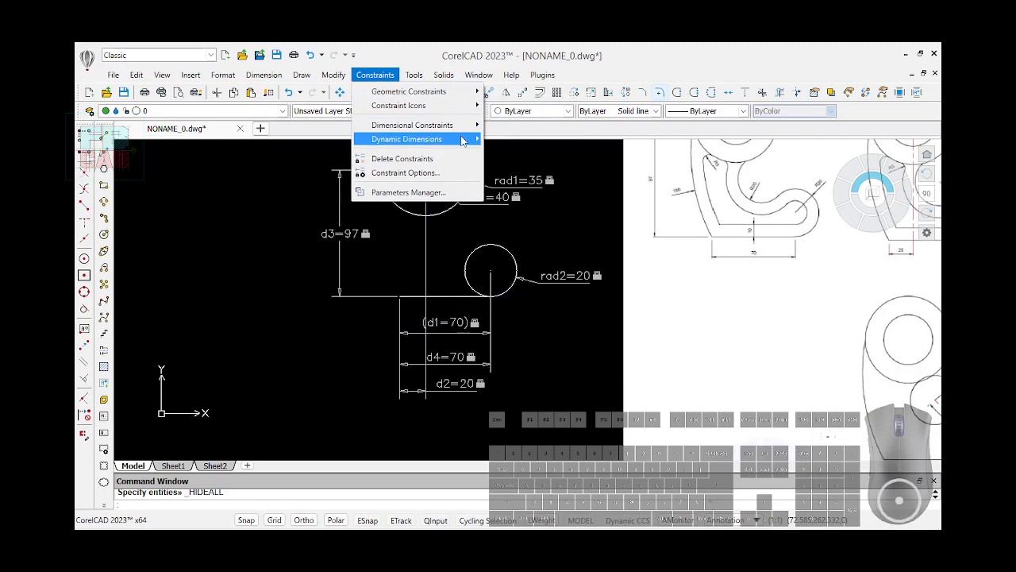
{"action": "mouse_move", "coordinate": [460, 139]}
{"action": "left_click", "coordinate": [512, 170]}
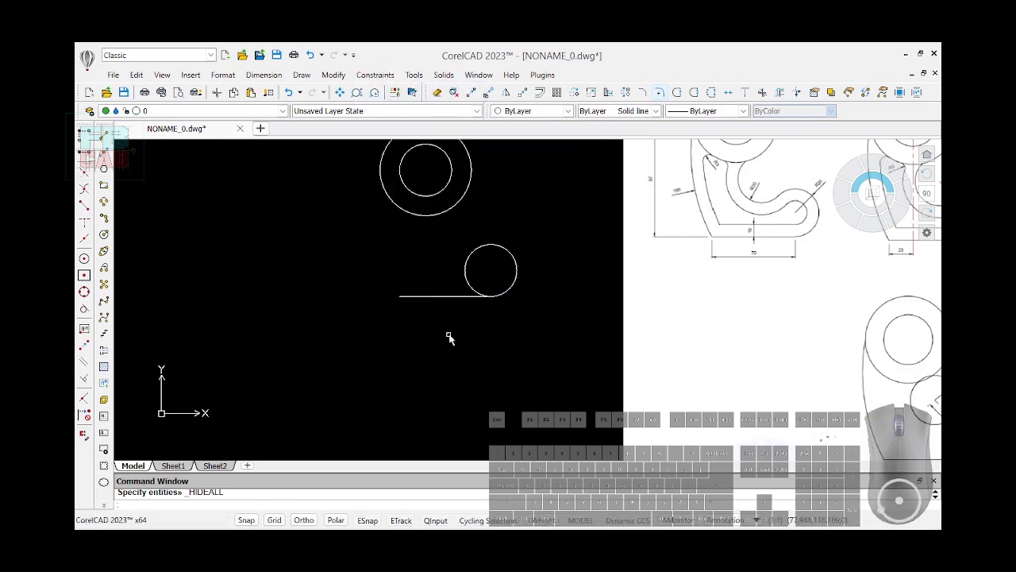
Step: Compare the sketch with the reference's lower view and examine how the second small circle is positioned from the first
{"action": "scroll", "coordinate": [414, 376], "scroll_direction": "down", "scroll_amount": 1}
{"action": "scroll", "coordinate": [486, 300], "scroll_direction": "up", "scroll_amount": 1}
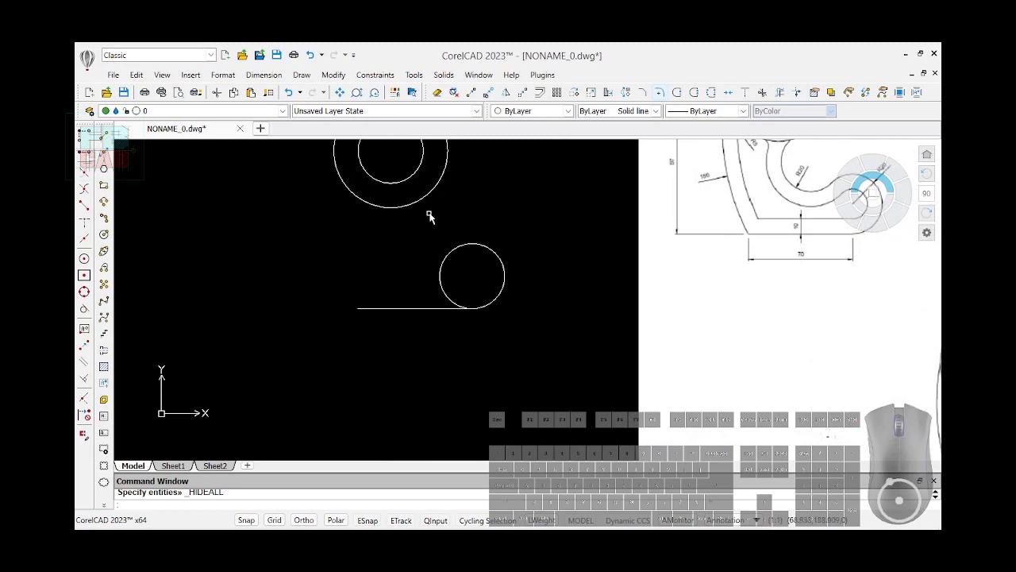
{"action": "scroll", "coordinate": [461, 300], "scroll_direction": "down", "scroll_amount": 2}
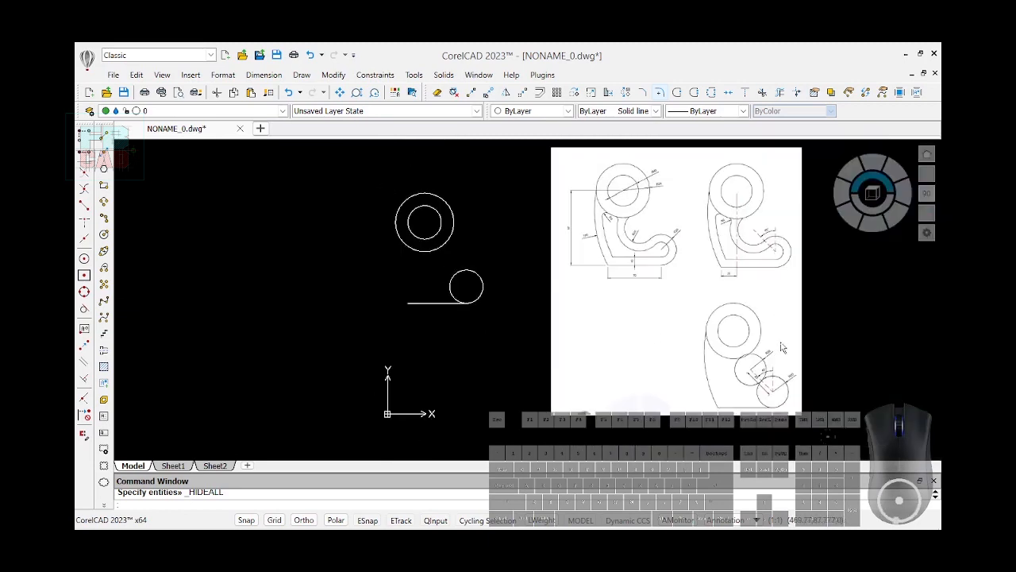
{"action": "scroll", "coordinate": [761, 387], "scroll_direction": "up", "scroll_amount": 1}
{"action": "scroll", "coordinate": [760, 388], "scroll_direction": "up", "scroll_amount": 1}
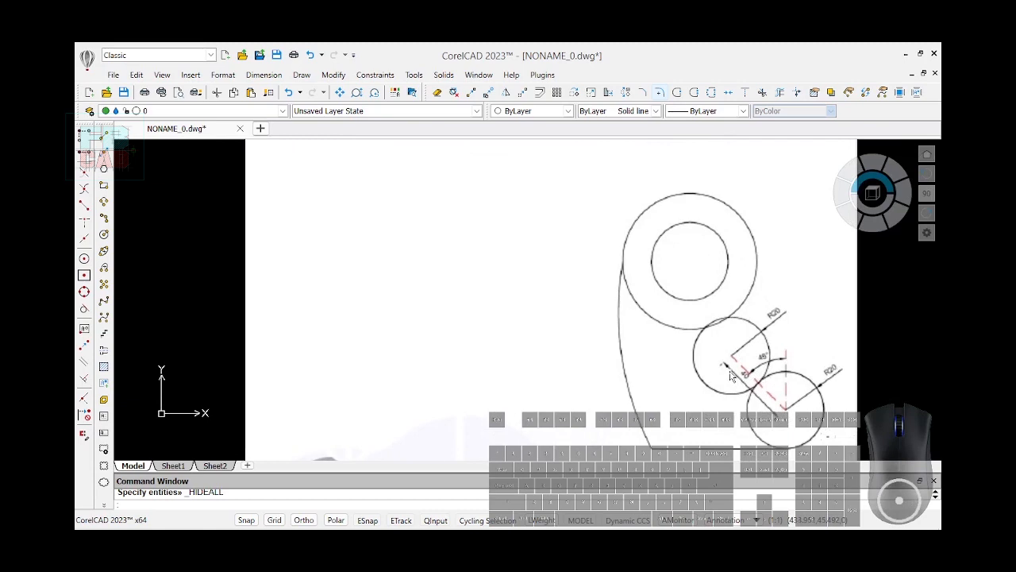
Step: Draw a construction line 40 long at 135° from the centre of the small hook circle
{"action": "scroll", "coordinate": [732, 376], "scroll_direction": "down", "scroll_amount": 1}
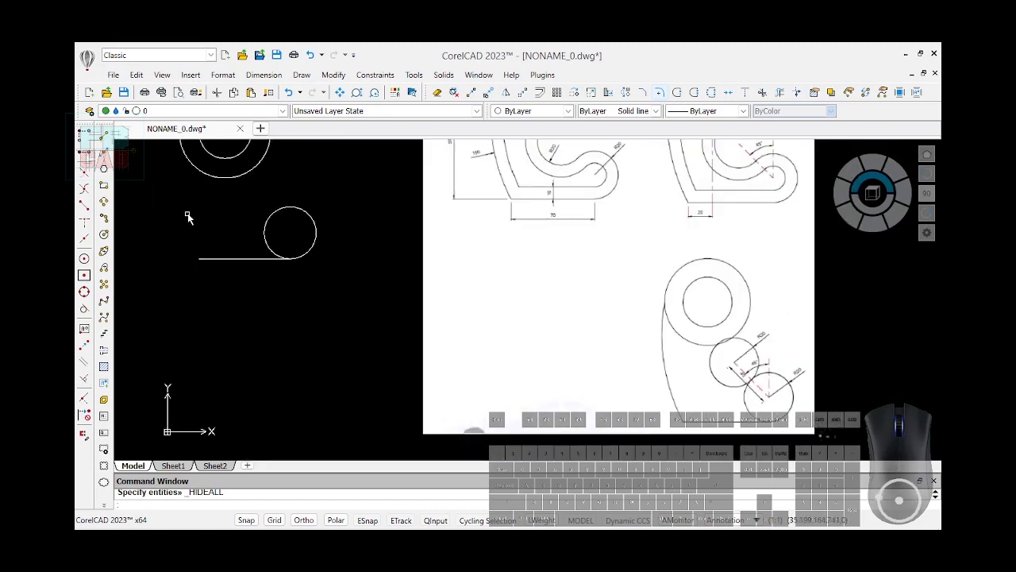
{"action": "left_click", "coordinate": [85, 138]}
{"action": "scroll", "coordinate": [476, 336], "scroll_direction": "down", "scroll_amount": 2}
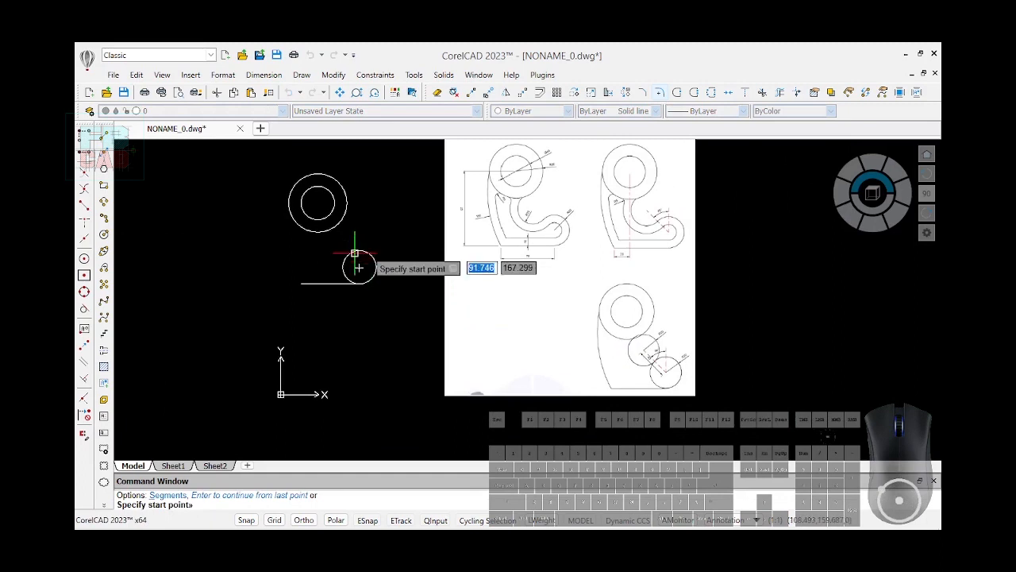
{"action": "left_click", "coordinate": [359, 268]}
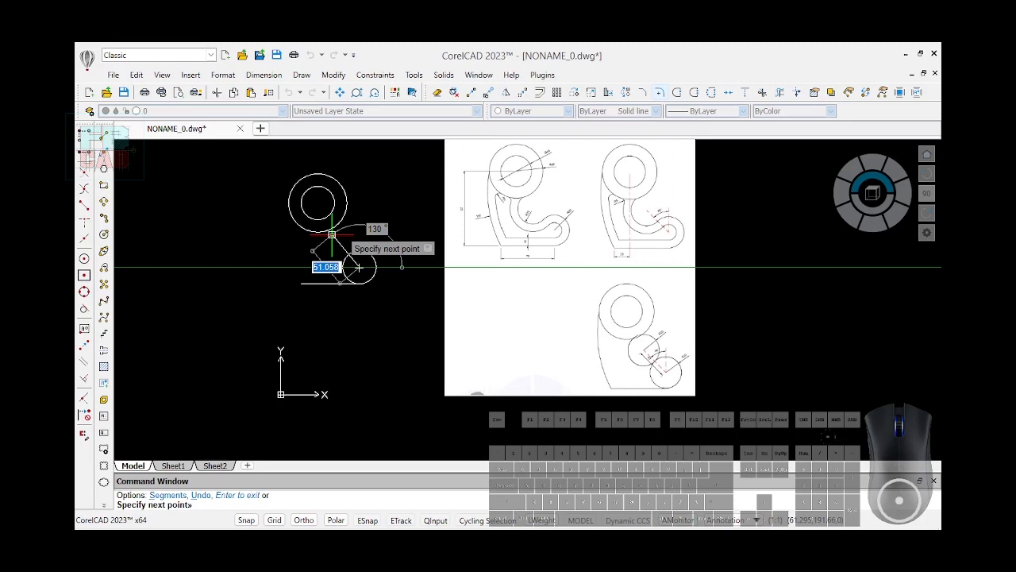
{"action": "type", "text": "40"}
{"action": "key", "text": "Tab"}
{"action": "type", "text": "13"}
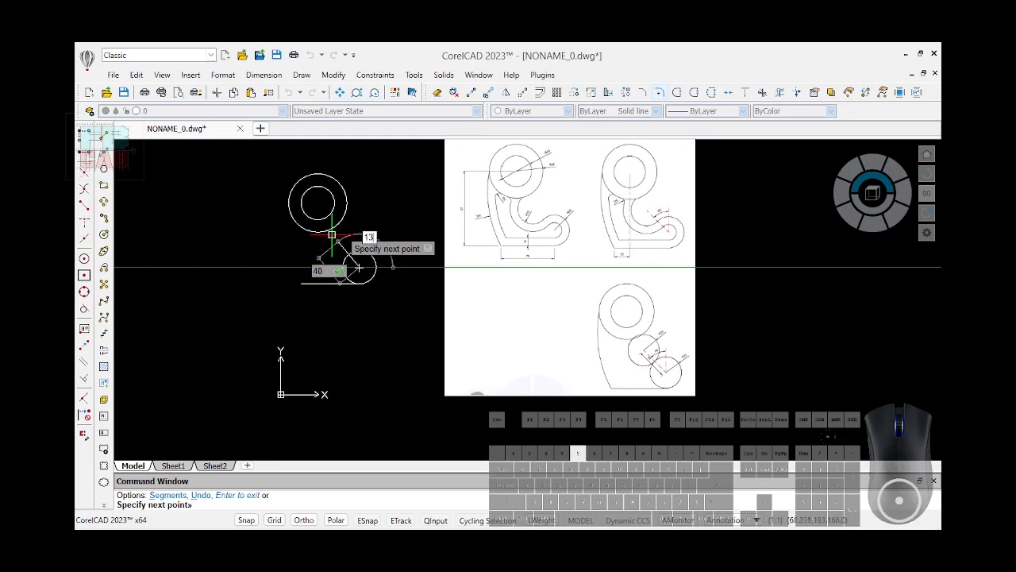
{"action": "type", "text": "5"}
{"action": "key", "text": "Return"}
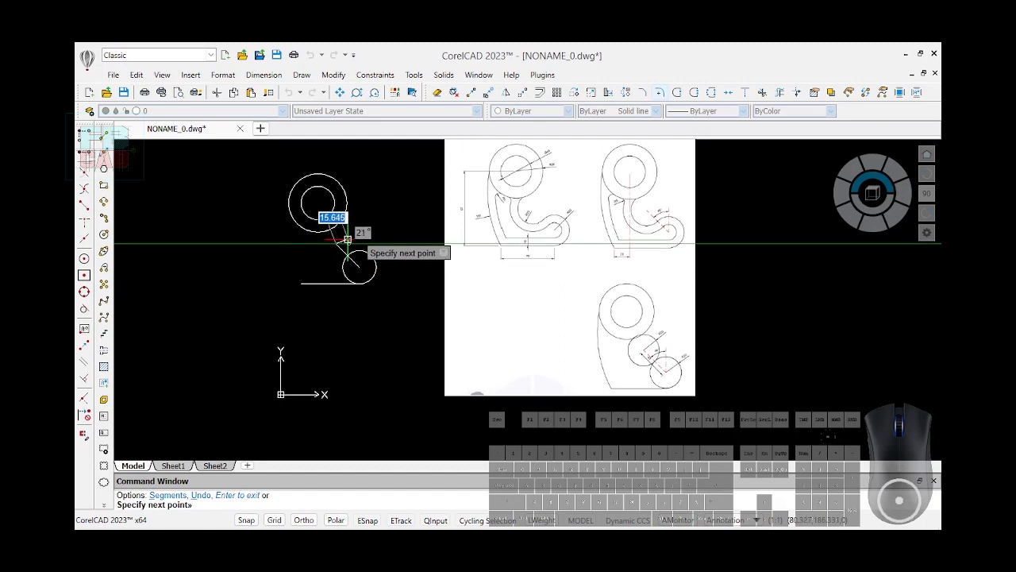
Step: Copy the small hook circle from its centre to the upper end of the 40-long construction line
{"action": "scroll", "coordinate": [350, 249], "scroll_direction": "up", "scroll_amount": 3}
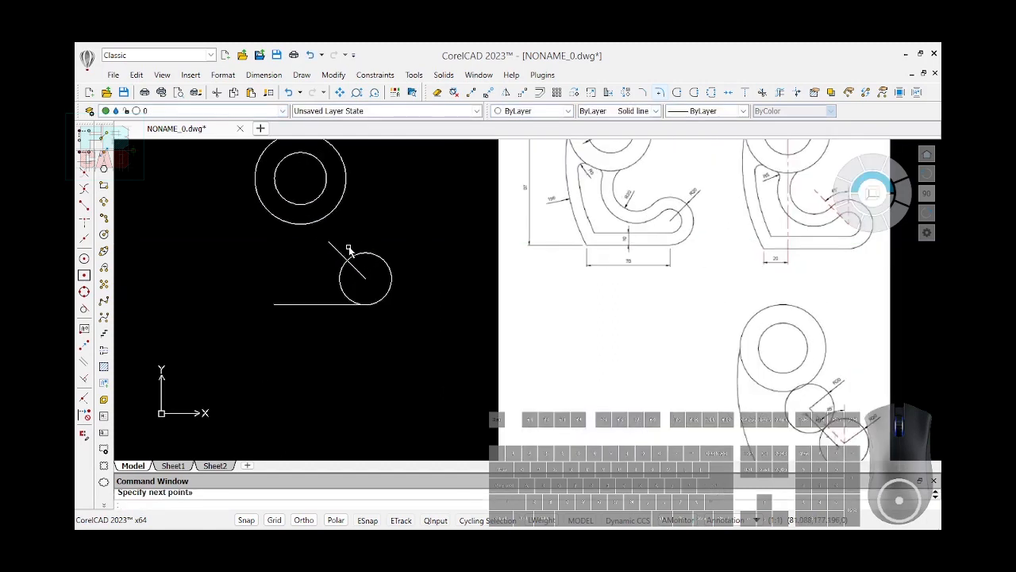
{"action": "type", "text": "COP"}
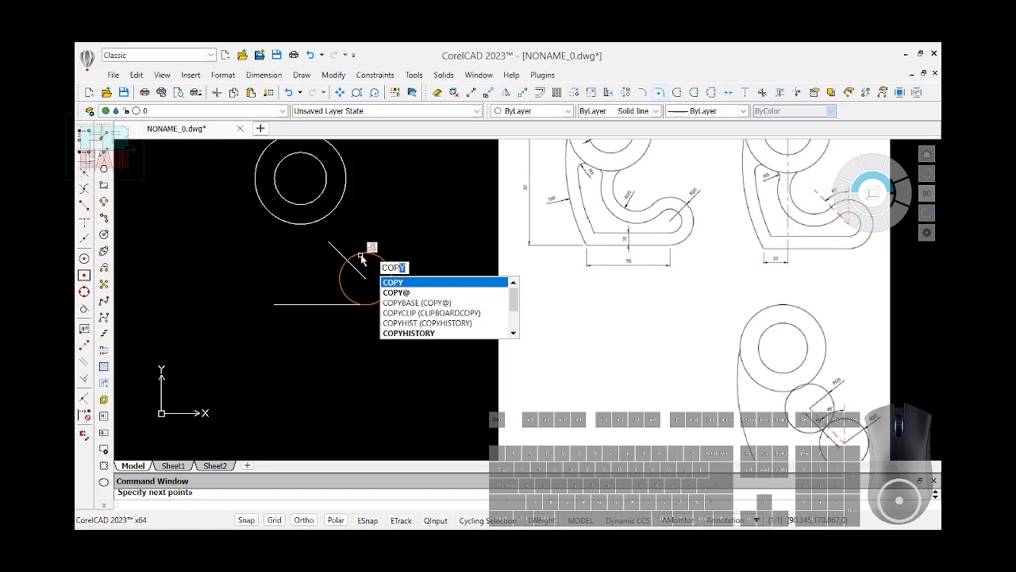
{"action": "key", "text": "Return"}
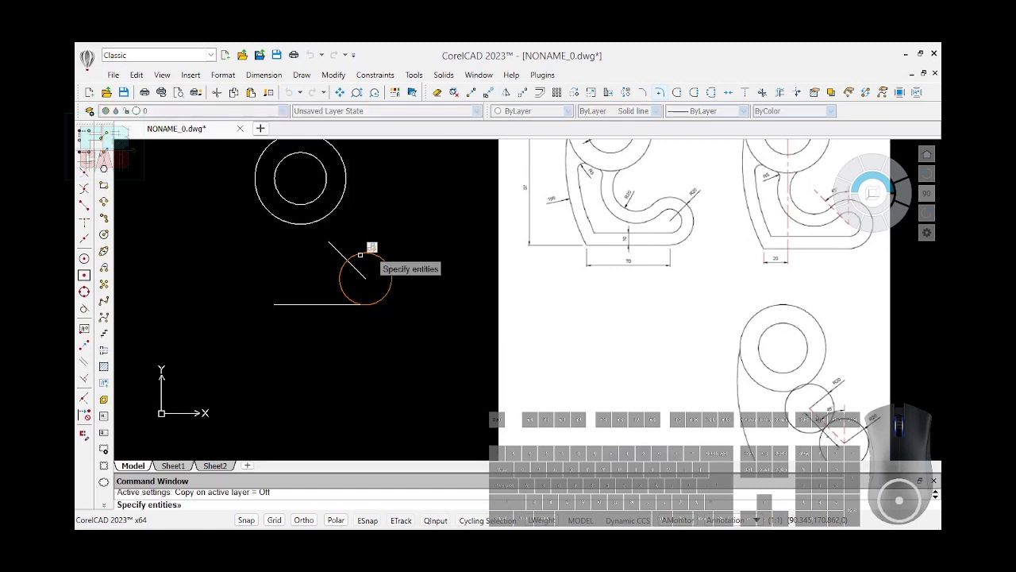
{"action": "left_click", "coordinate": [362, 253]}
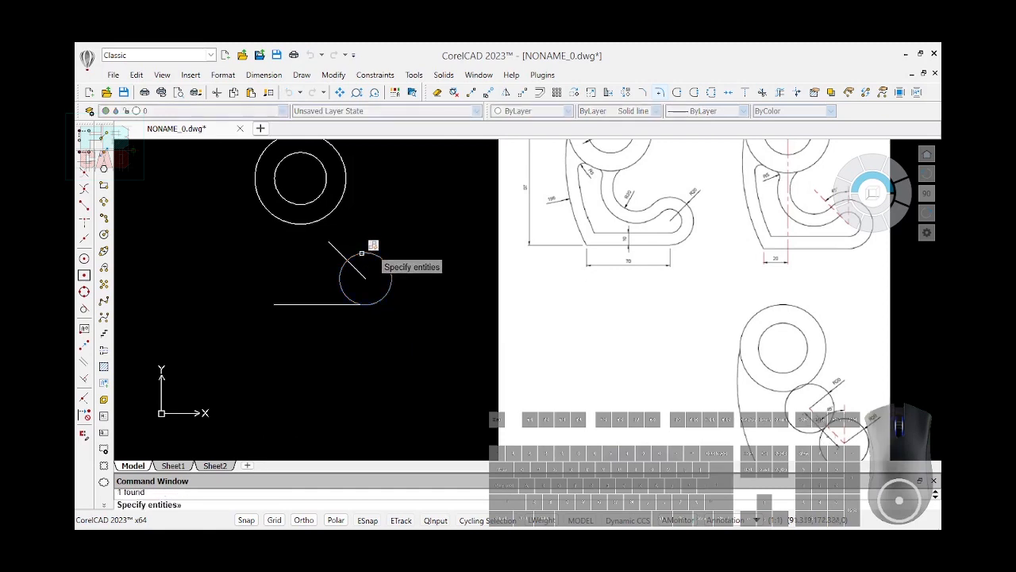
{"action": "key", "text": "Return"}
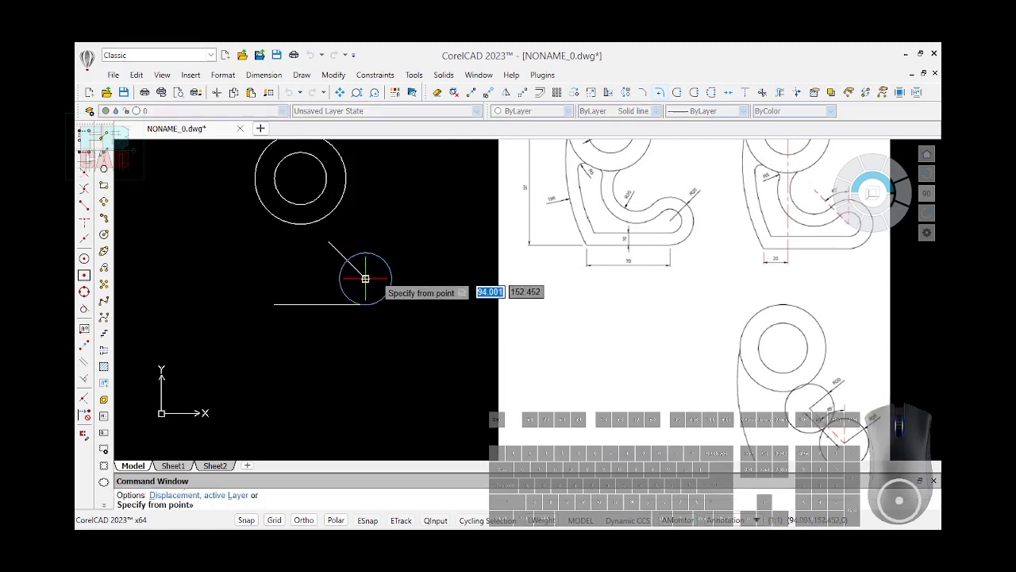
{"action": "left_click", "coordinate": [366, 279]}
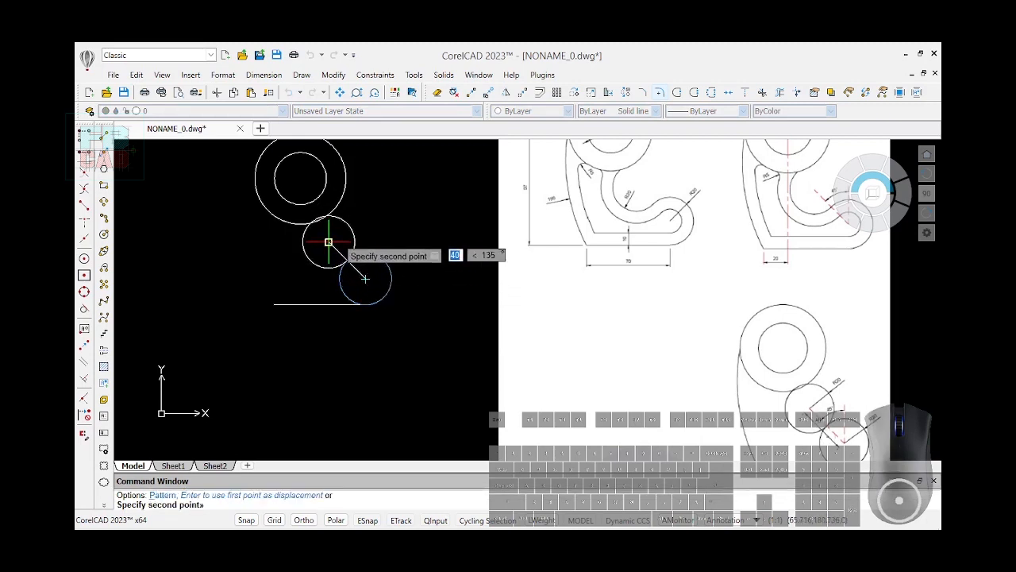
{"action": "key", "text": "Return"}
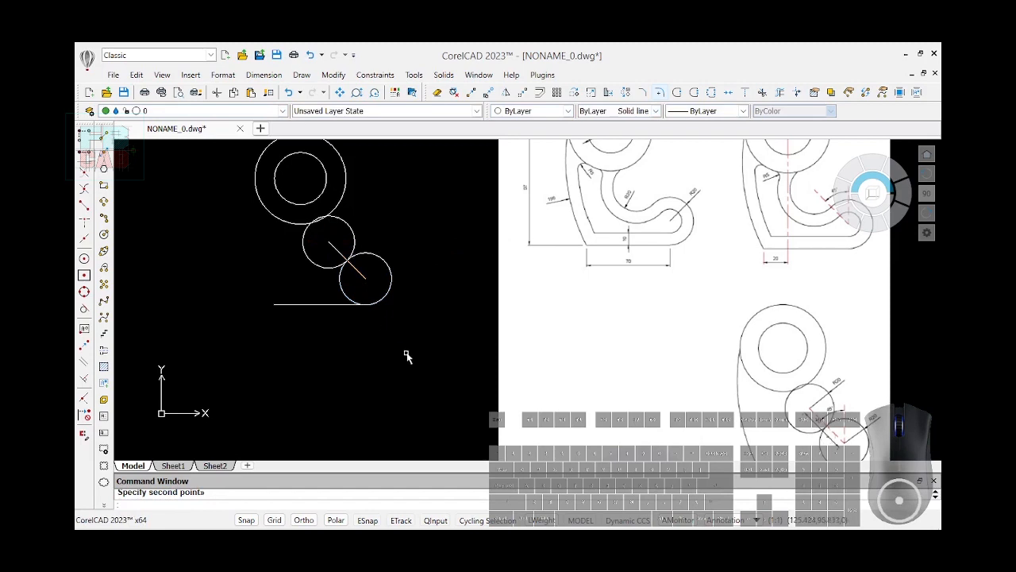
Step: Draw a circle of radius 150 near the ring for the bracket's outer curved side, following the reference dimension
{"action": "scroll", "coordinate": [336, 336], "scroll_direction": "down", "scroll_amount": 2}
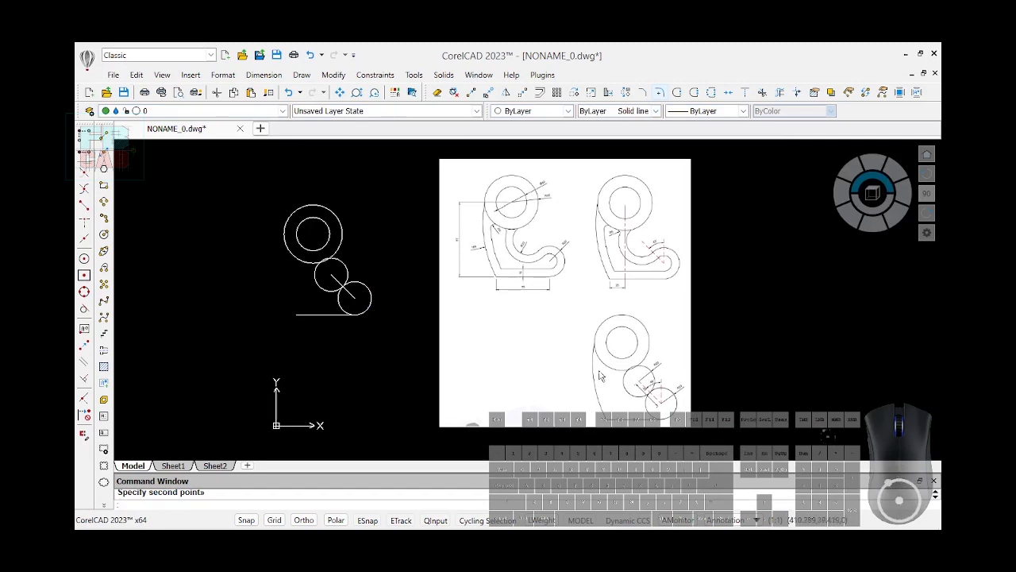
{"action": "scroll", "coordinate": [501, 235], "scroll_direction": "up", "scroll_amount": 4}
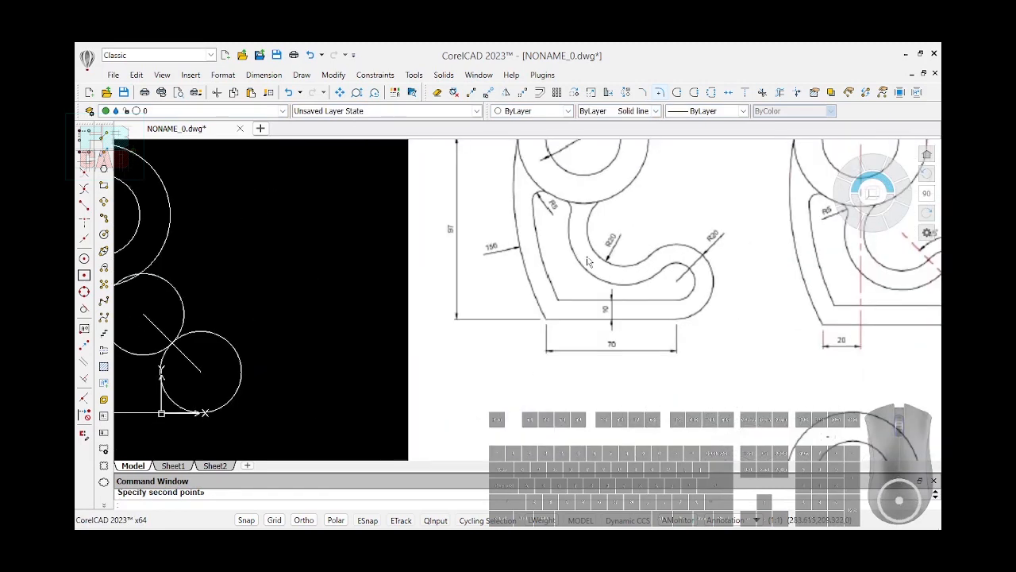
{"action": "scroll", "coordinate": [531, 263], "scroll_direction": "up", "scroll_amount": 4}
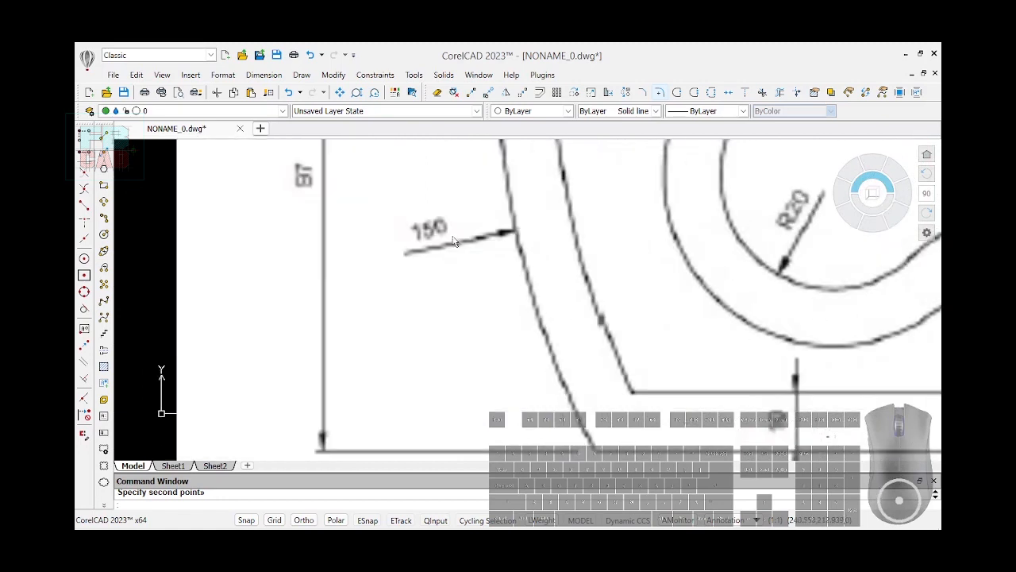
{"action": "scroll", "coordinate": [454, 241], "scroll_direction": "down", "scroll_amount": 2}
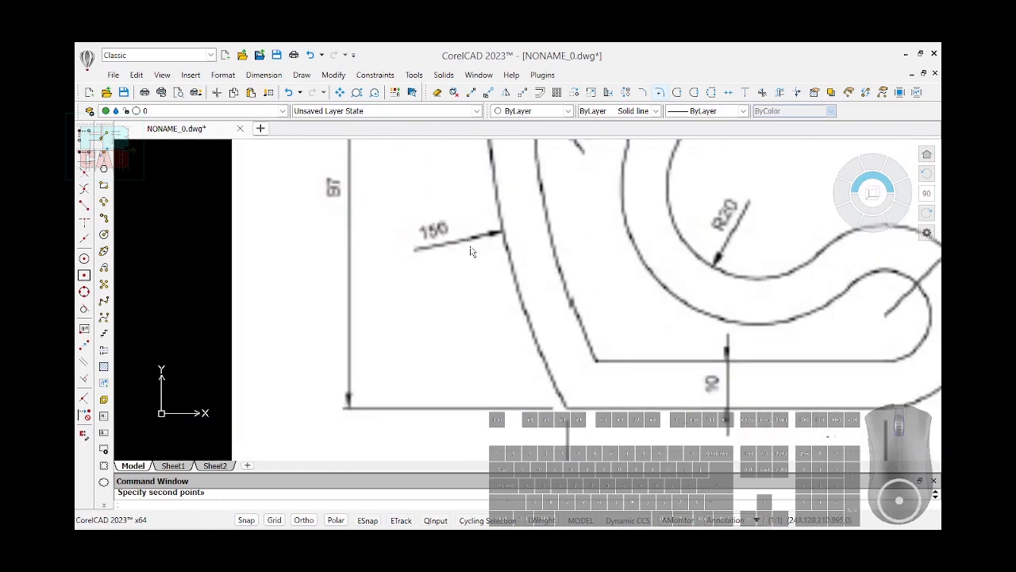
{"action": "scroll", "coordinate": [470, 251], "scroll_direction": "down", "scroll_amount": 3}
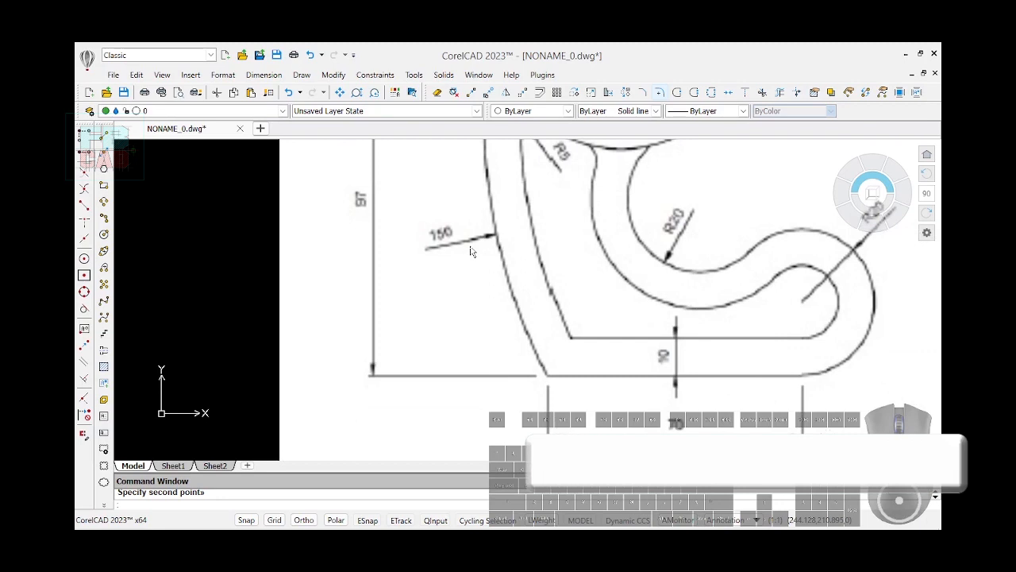
{"action": "scroll", "coordinate": [469, 255], "scroll_direction": "down", "scroll_amount": 4}
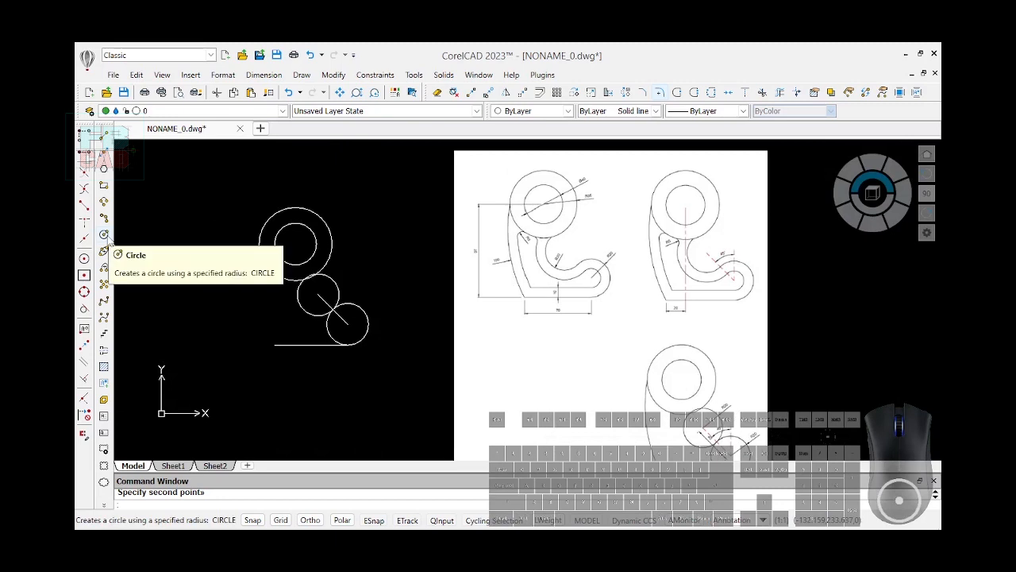
{"action": "left_click", "coordinate": [104, 235]}
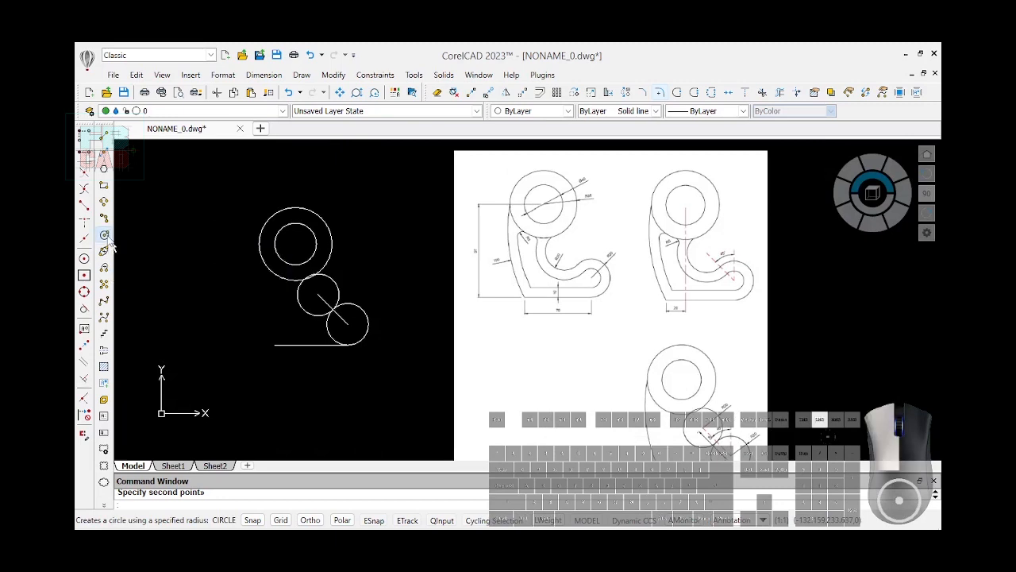
{"action": "left_click", "coordinate": [248, 217]}
{"action": "type", "text": "150"}
{"action": "key", "text": "Return"}
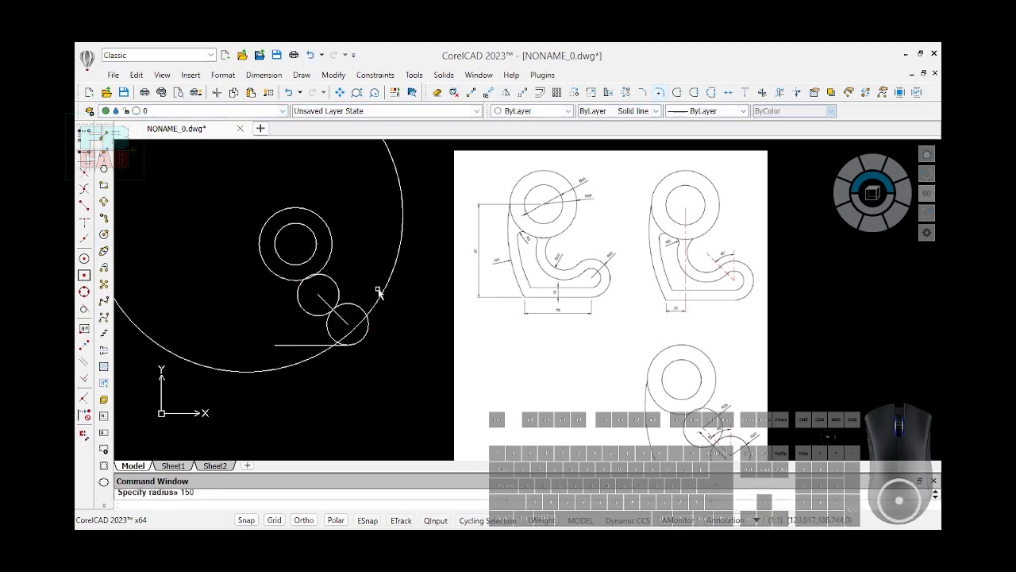
Step: Move the radius 150 circle so its left side passes through the ring's left edge and the base line's left endpoint
{"action": "scroll", "coordinate": [462, 256], "scroll_direction": "down", "scroll_amount": 2}
{"action": "left_click", "coordinate": [424, 227]}
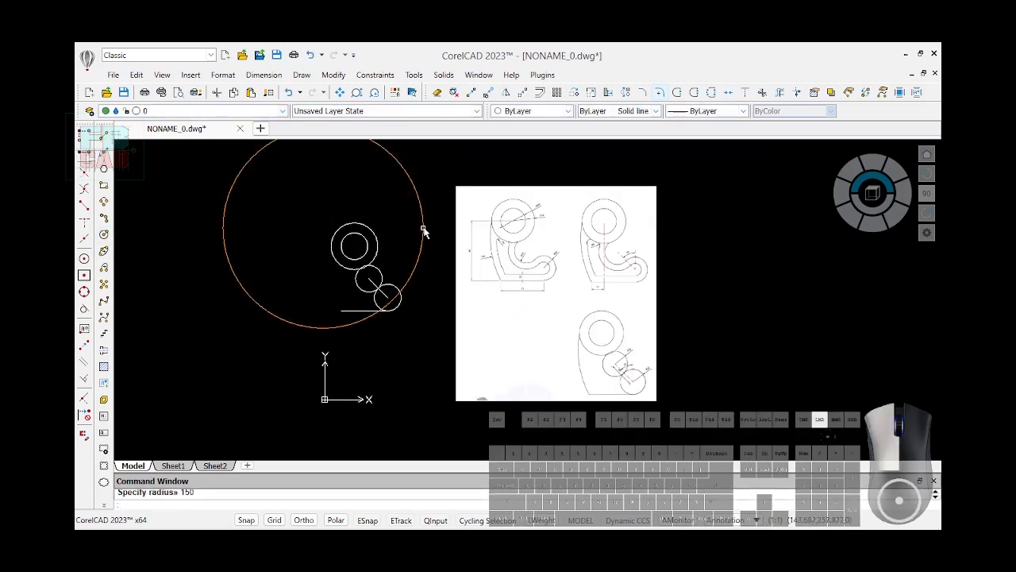
{"action": "left_click_drag", "start_coordinate": [425, 249], "coordinate": [477, 246]}
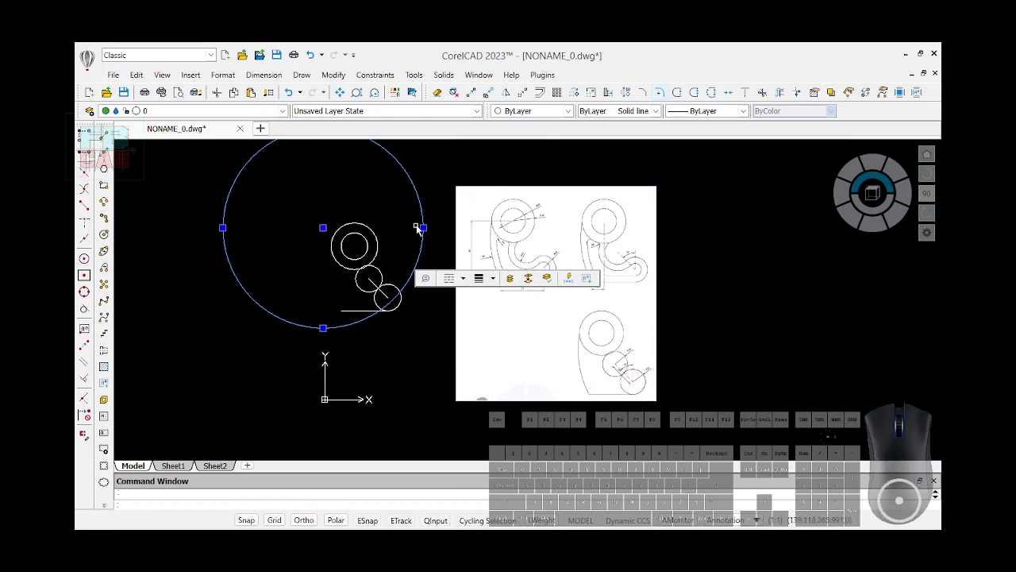
{"action": "left_click_drag", "start_coordinate": [232, 188], "coordinate": [339, 226]}
{"action": "left_click", "coordinate": [339, 225]}
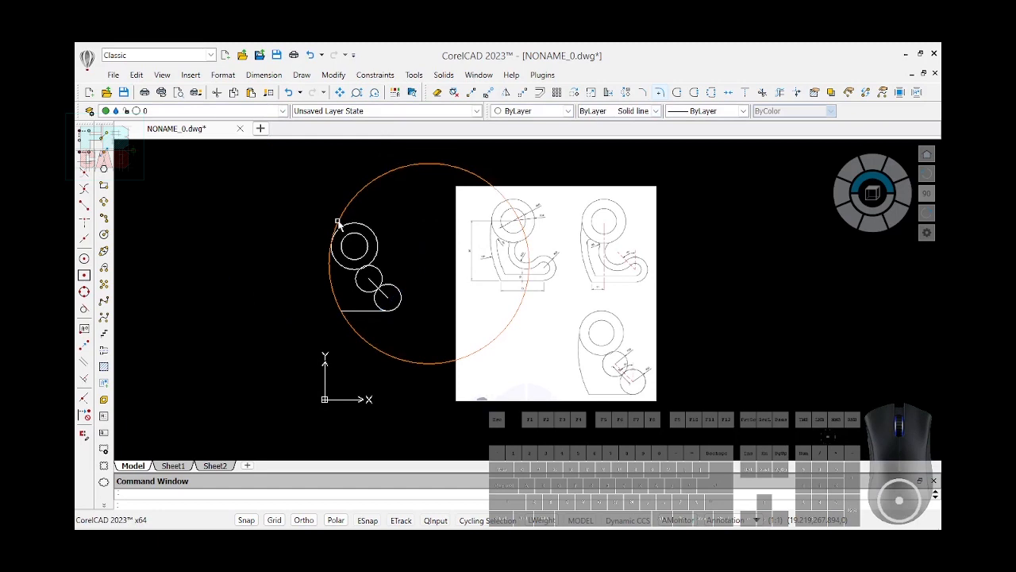
Step: Draw a horizontal line about 82 long from the ring's centre leftwards past the radius 150 circle
{"action": "left_click", "coordinate": [113, 145]}
{"action": "scroll", "coordinate": [493, 231], "scroll_direction": "up", "scroll_amount": 2}
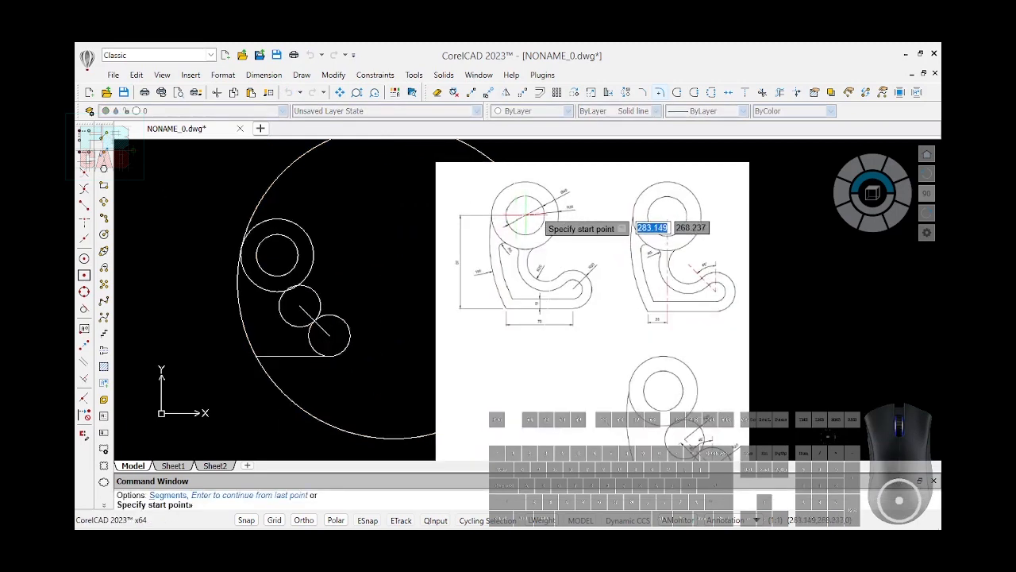
{"action": "left_click", "coordinate": [270, 256]}
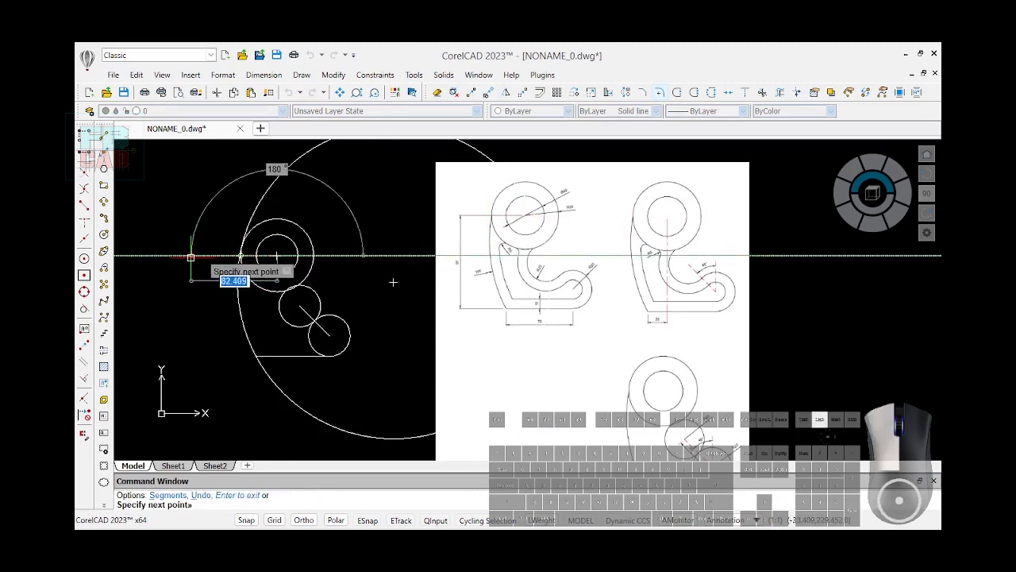
{"action": "left_click", "coordinate": [191, 256]}
{"action": "key", "text": "Return"}
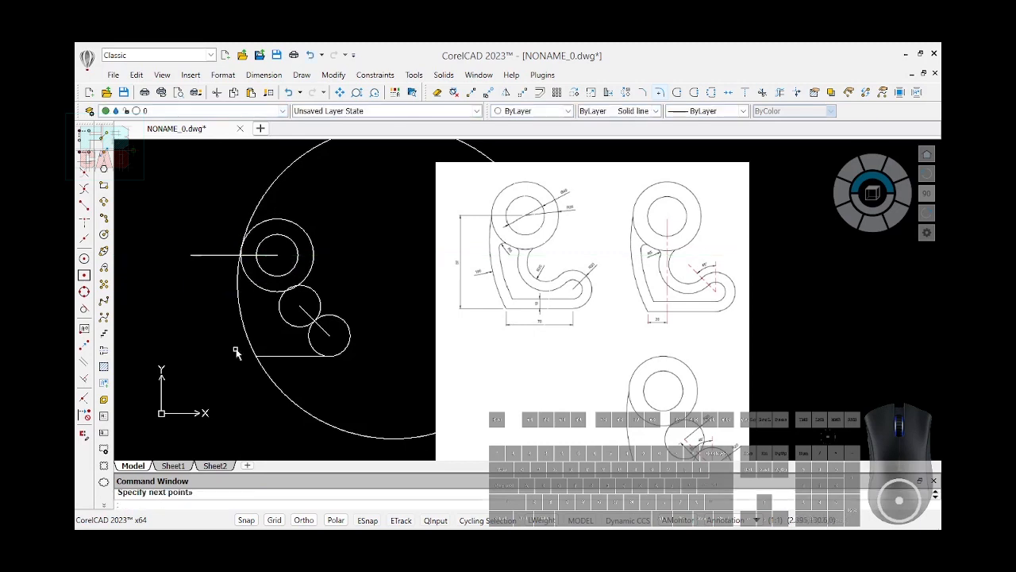
Step: Power-trim the radius 150 circle above the horizontal line, and the part of that line inside the ring's outer circle
{"action": "scroll", "coordinate": [238, 268], "scroll_direction": "up", "scroll_amount": 3}
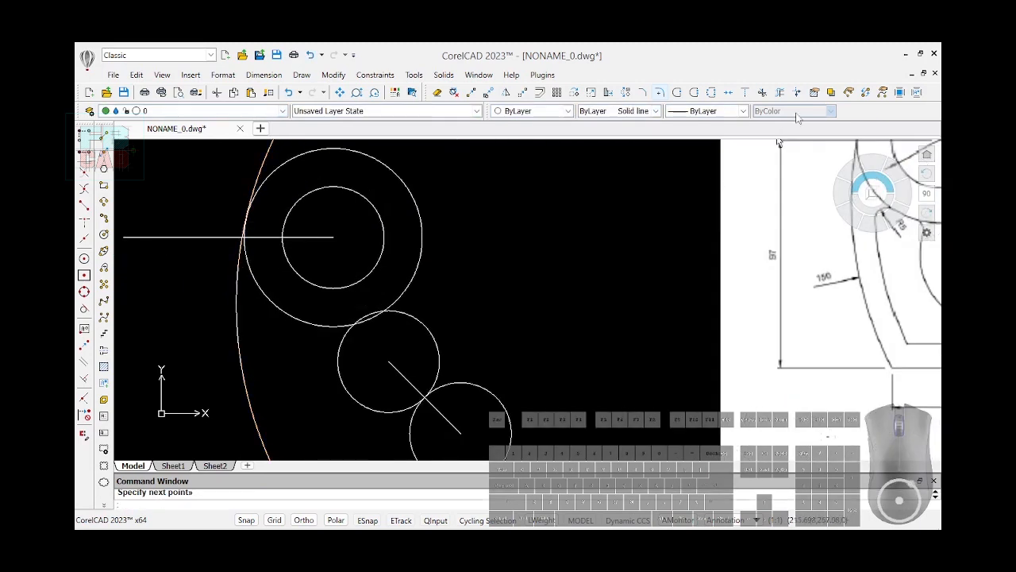
{"action": "scroll", "coordinate": [458, 311], "scroll_direction": "down", "scroll_amount": 2}
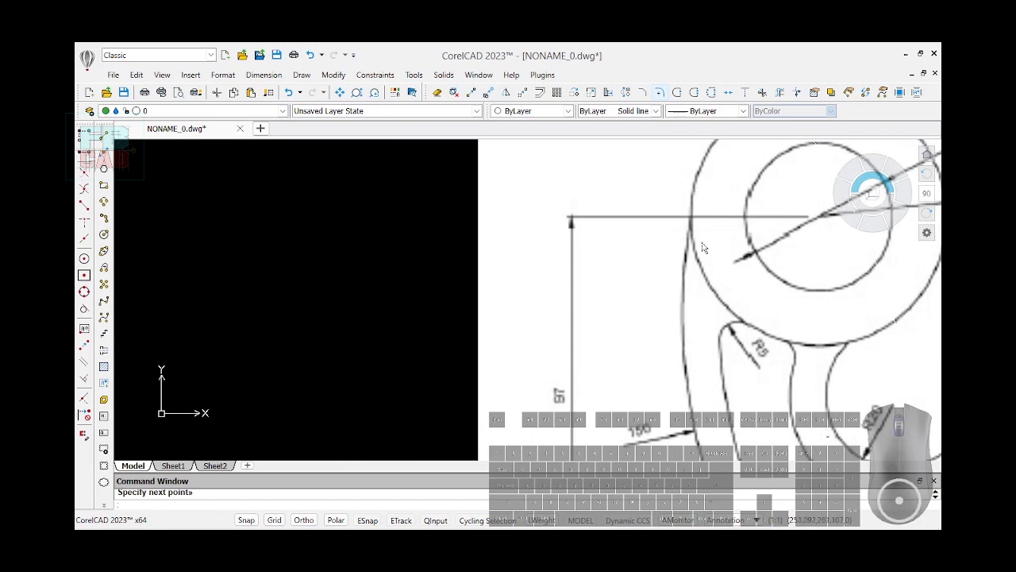
{"action": "scroll", "coordinate": [698, 225], "scroll_direction": "down", "scroll_amount": 2}
{"action": "middle_click_drag", "start_coordinate": [698, 224], "coordinate": [722, 228]}
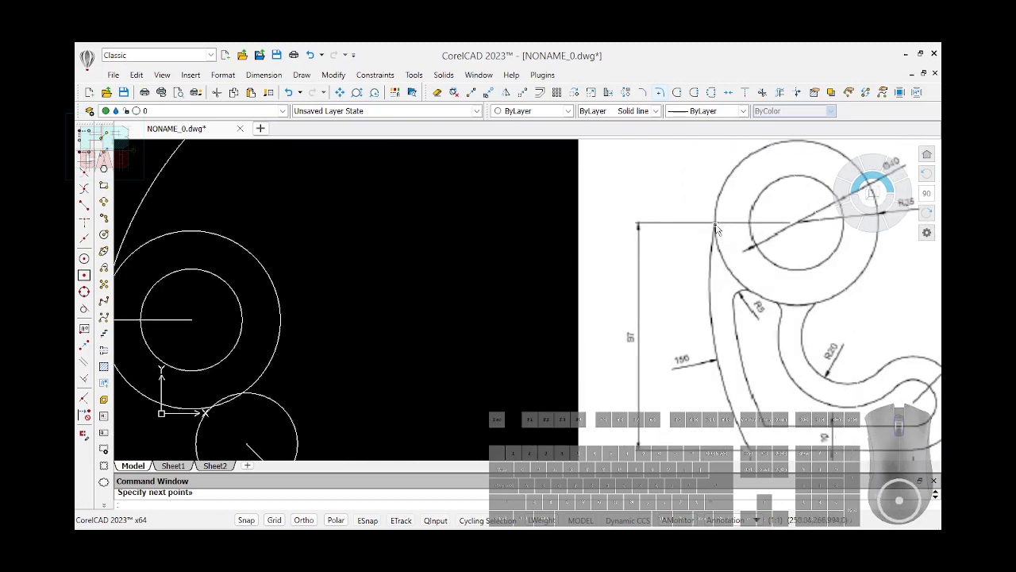
{"action": "scroll", "coordinate": [717, 229], "scroll_direction": "down", "scroll_amount": 2}
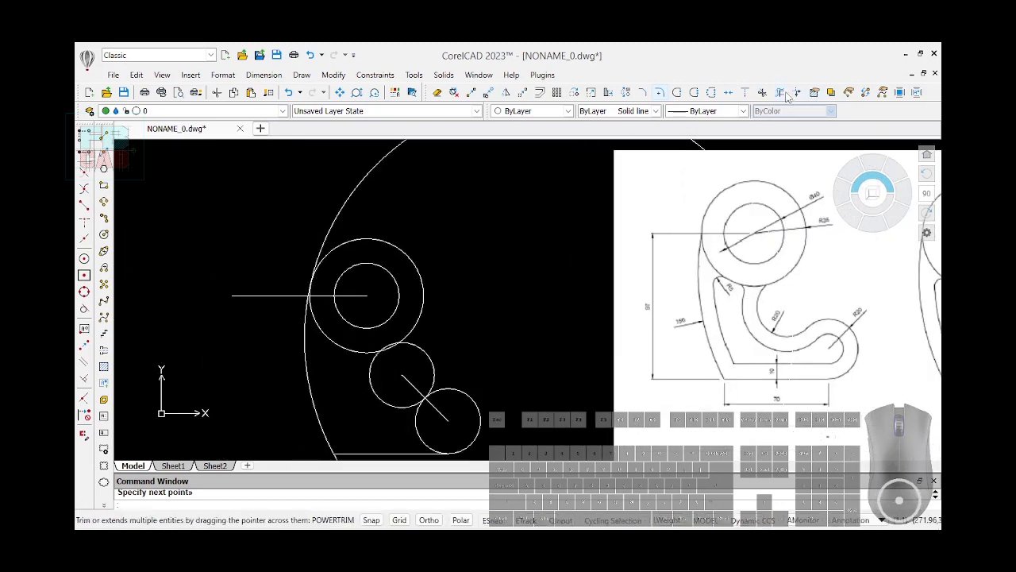
{"action": "left_click_drag", "start_coordinate": [427, 207], "coordinate": [342, 177]}
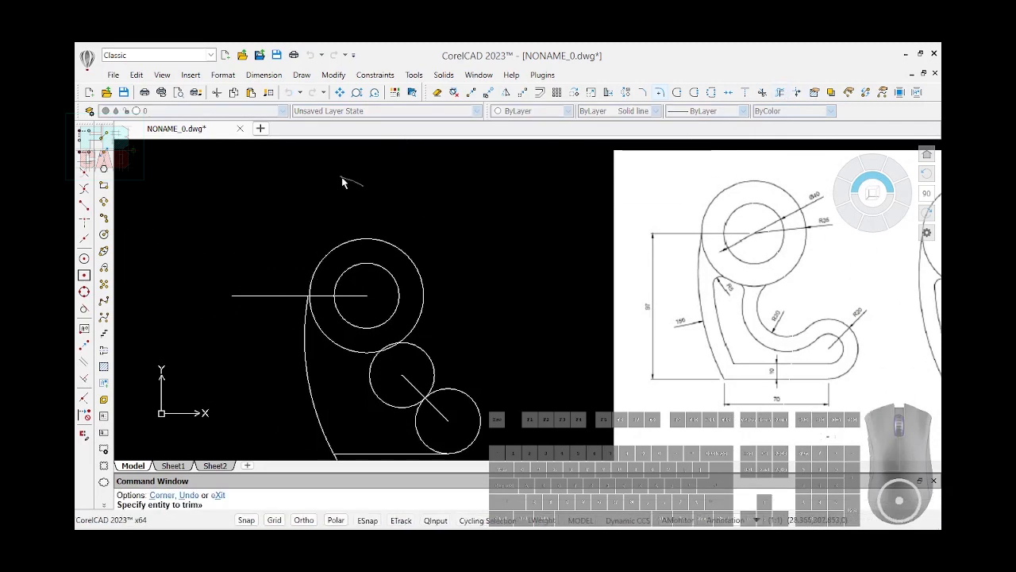
{"action": "left_click_drag", "start_coordinate": [325, 308], "coordinate": [324, 285]}
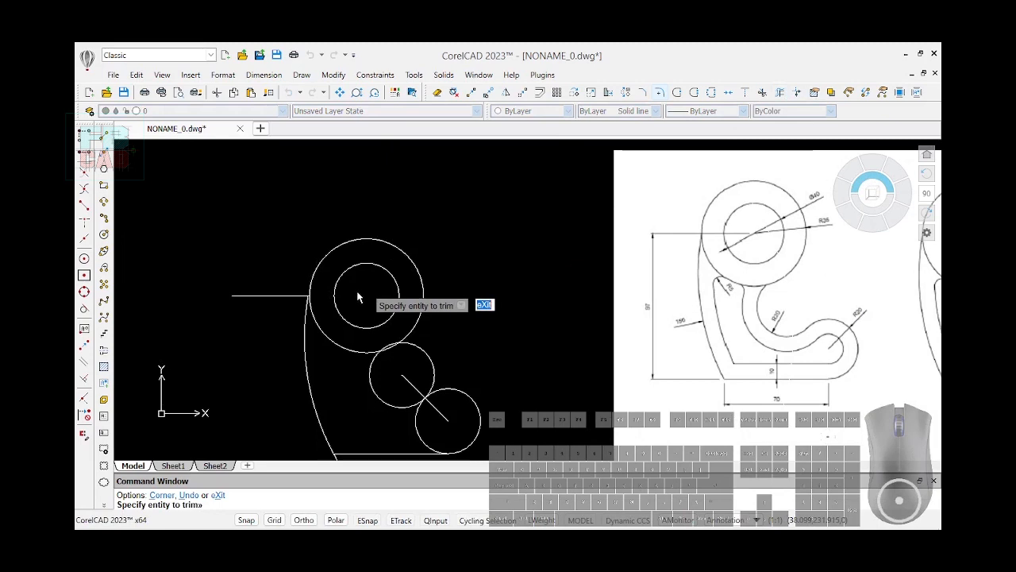
Step: Apply a Fix constraint to the horizontal line that meets the ring's left edge
{"action": "type", "text": "GCF"}
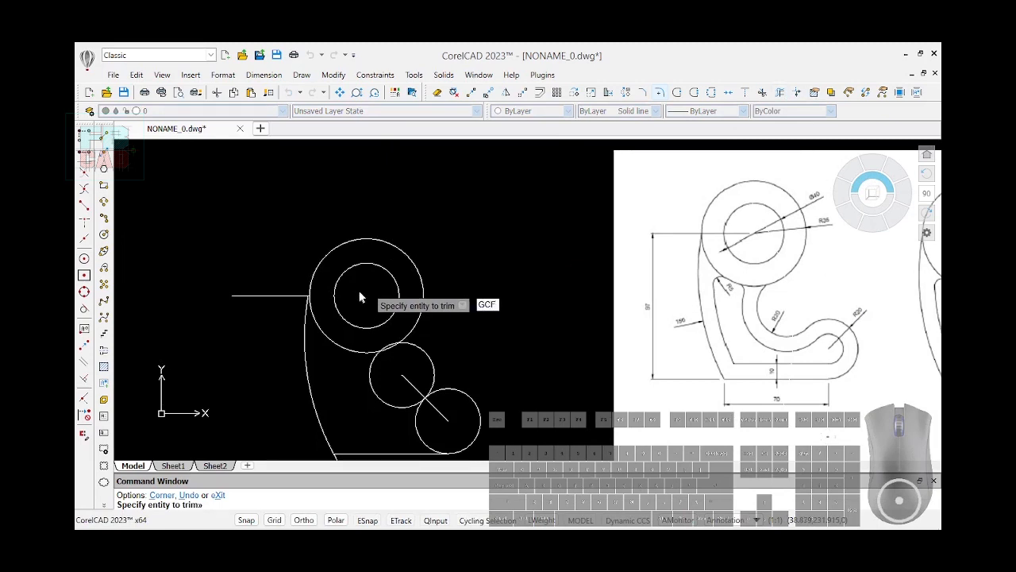
{"action": "key", "text": "Escape"}
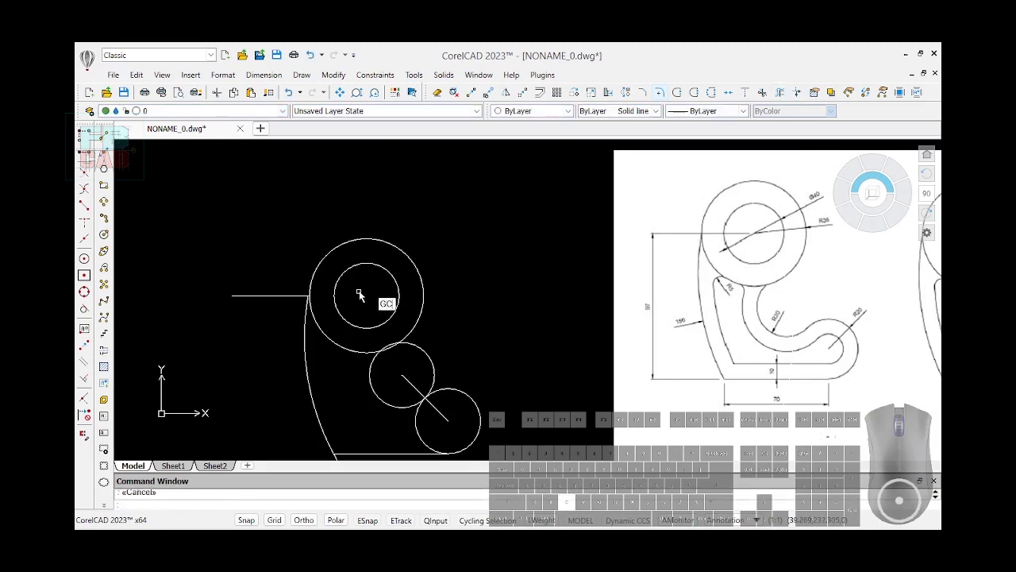
{"action": "key", "text": "Return"}
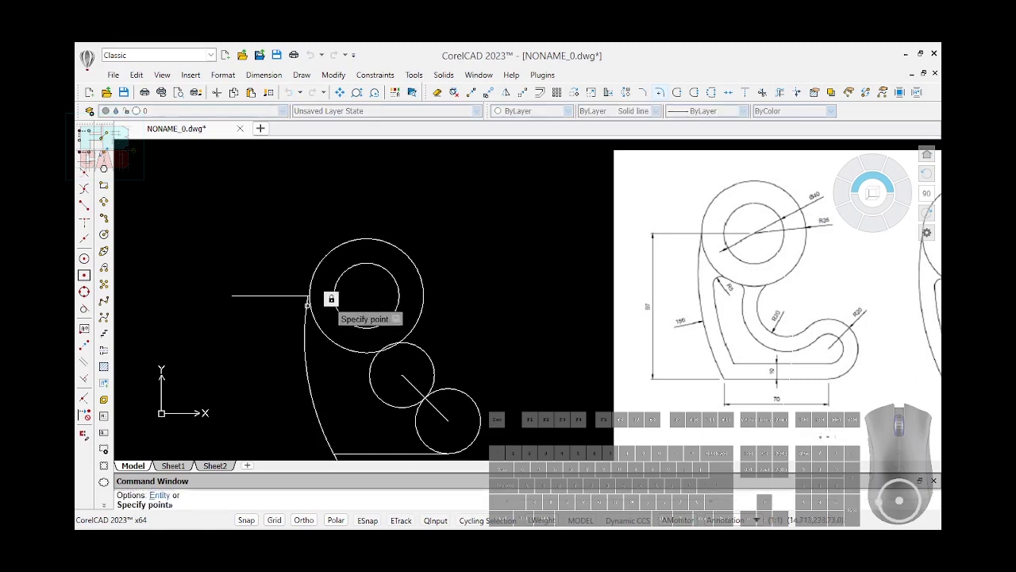
{"action": "left_click", "coordinate": [301, 297]}
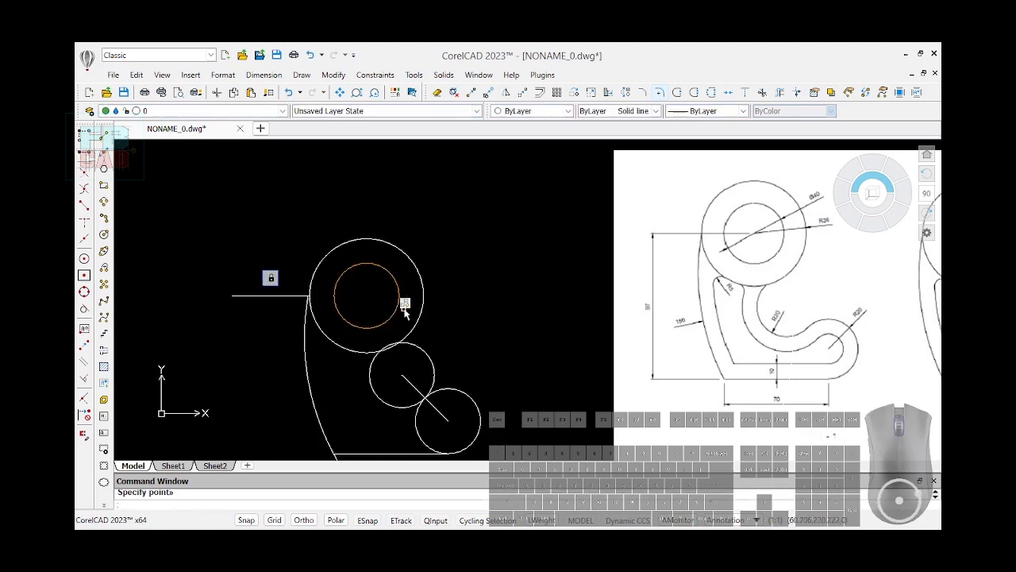
Step: Apply Fix constraints to the ring's circles, trying the inner circle and fixing the outer one
{"action": "scroll", "coordinate": [331, 312], "scroll_direction": "up", "scroll_amount": 4}
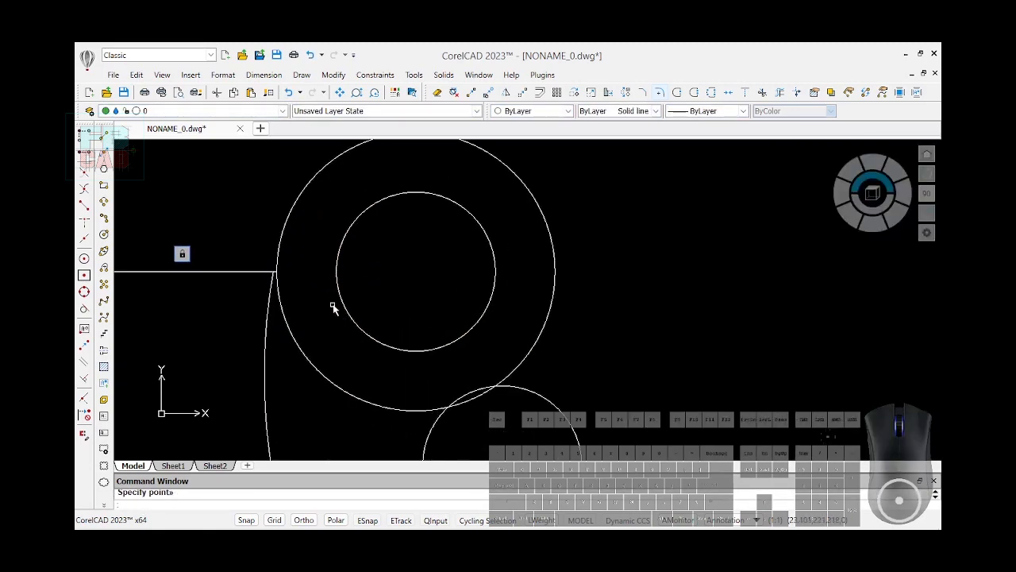
{"action": "type", "text": "GCFIX"}
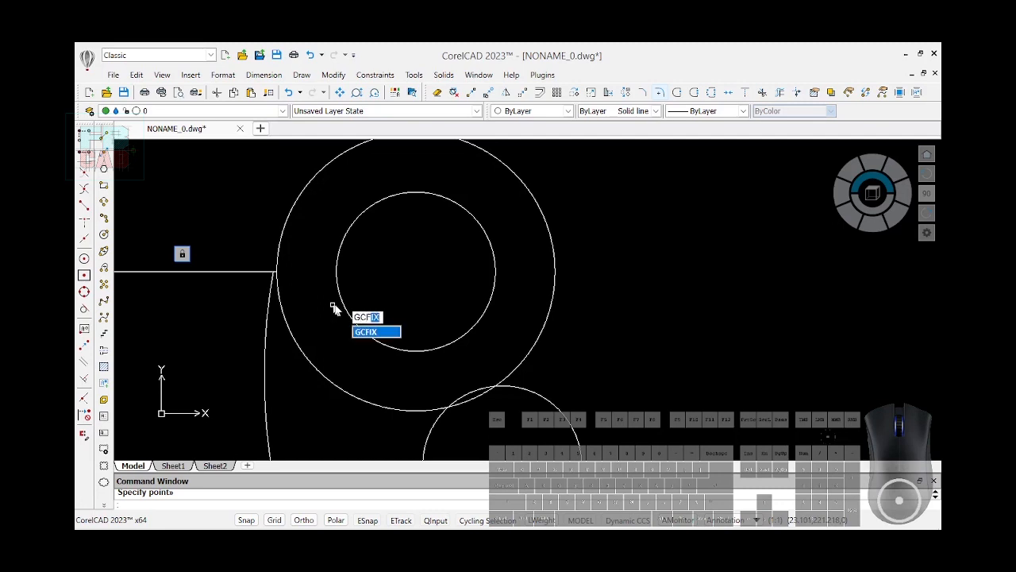
{"action": "key", "text": "Return"}
{"action": "left_click", "coordinate": [338, 296]}
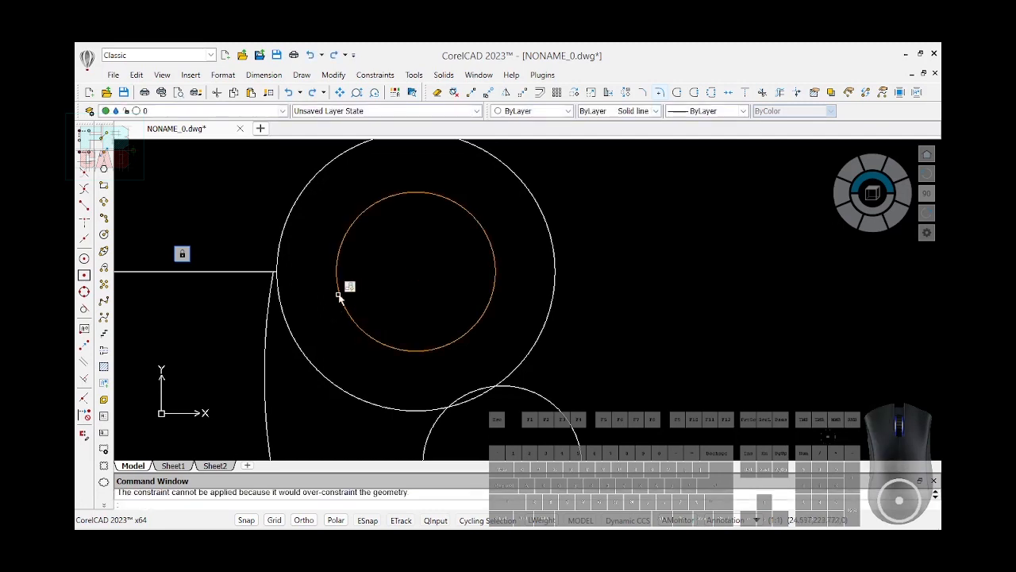
{"action": "scroll", "coordinate": [336, 313], "scroll_direction": "down", "scroll_amount": 3}
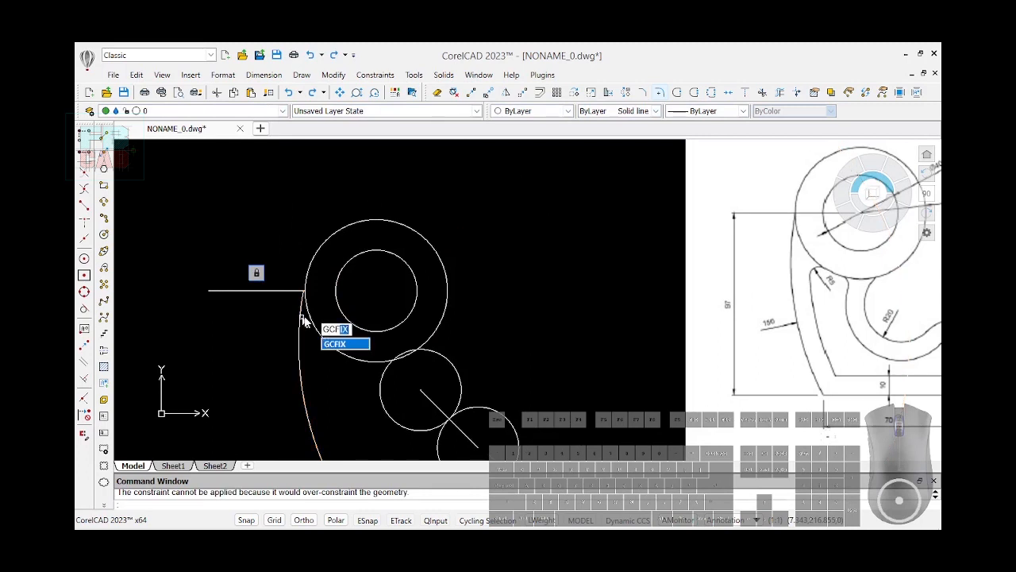
{"action": "key", "text": "Return"}
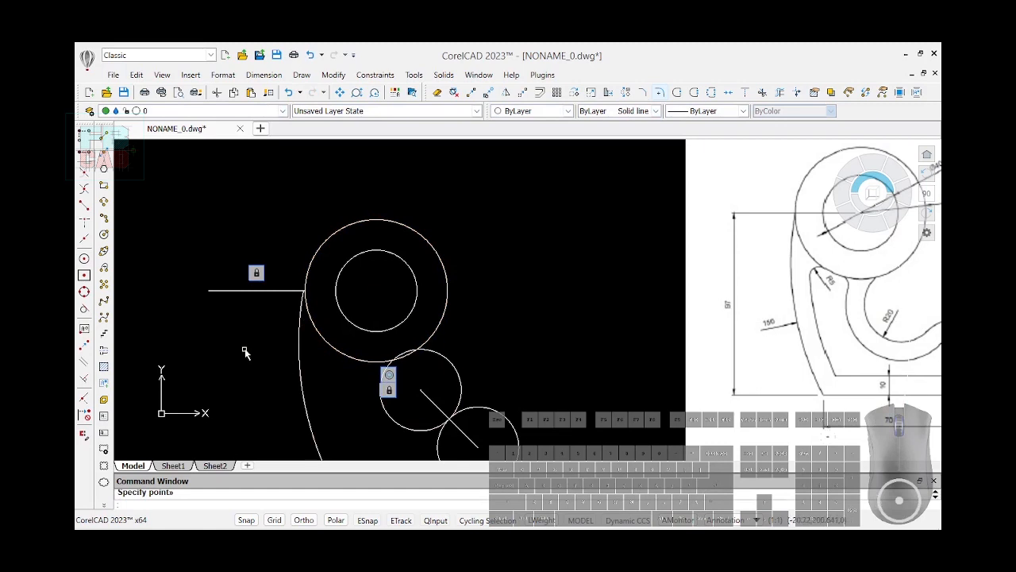
Step: Make the horizontal line's right endpoint coincident with the side arc's upper endpoint
{"action": "scroll", "coordinate": [250, 347], "scroll_direction": "up", "scroll_amount": 3}
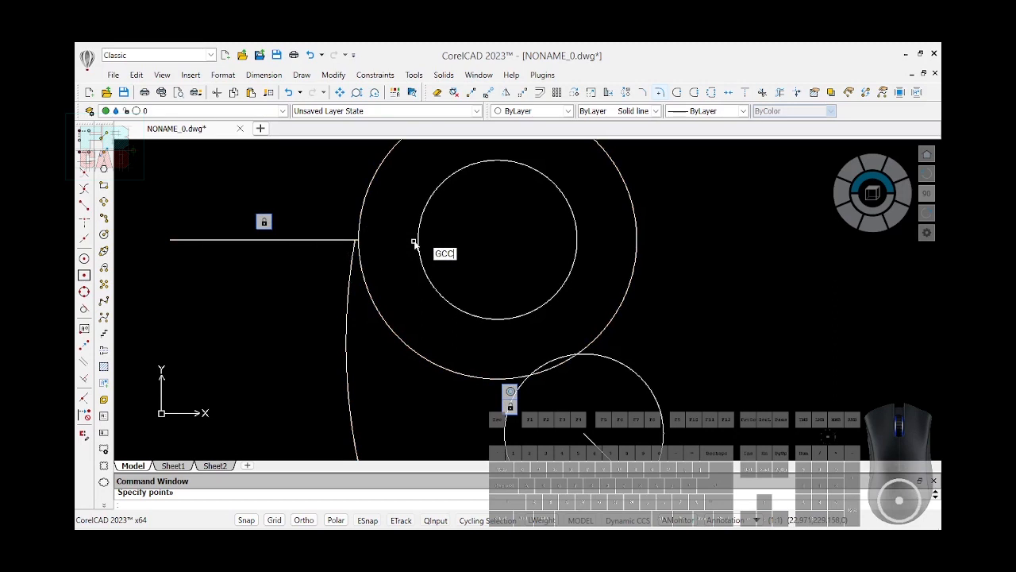
{"action": "key", "text": "Return"}
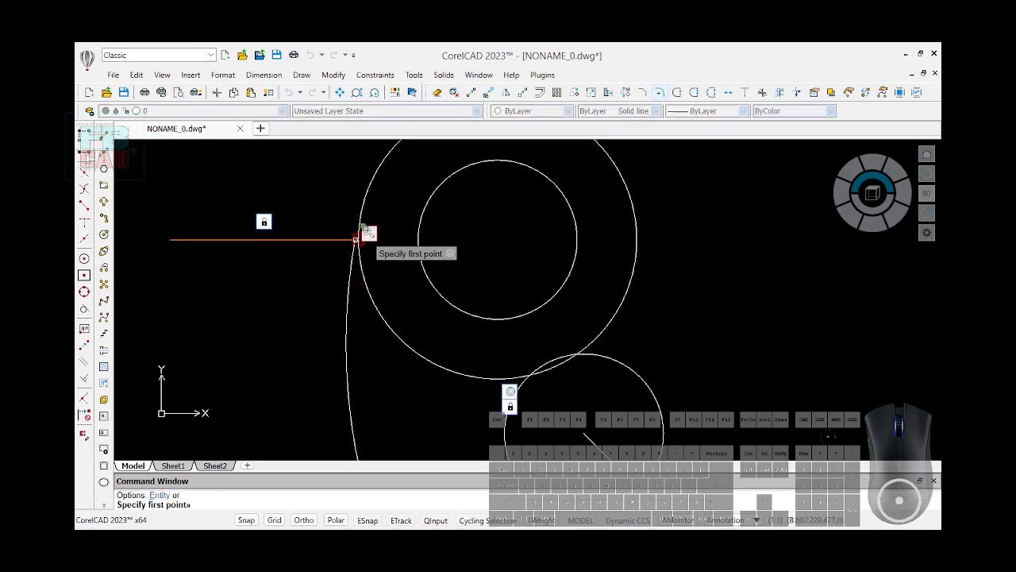
{"action": "left_click", "coordinate": [363, 228]}
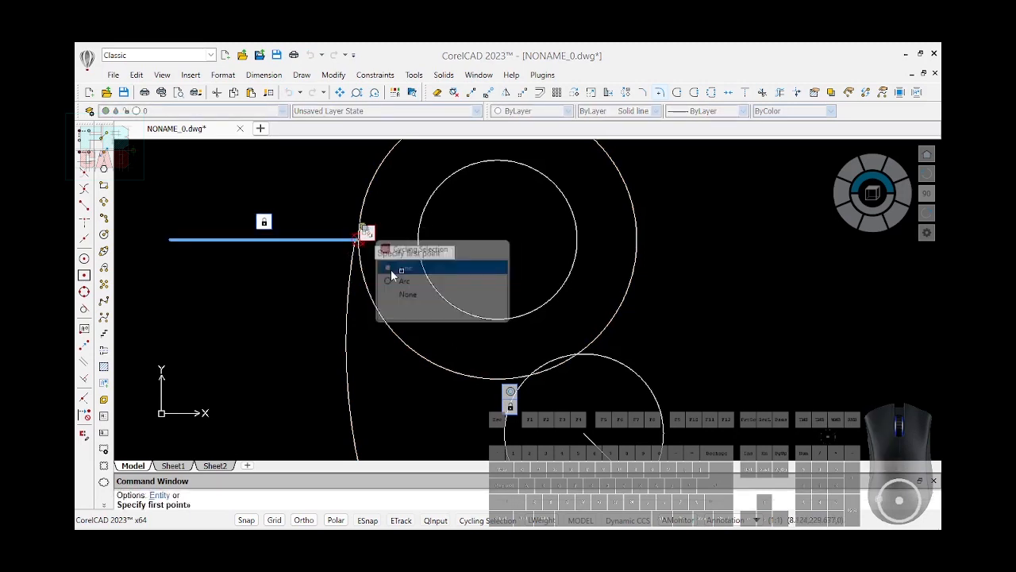
{"action": "left_click", "coordinate": [404, 269]}
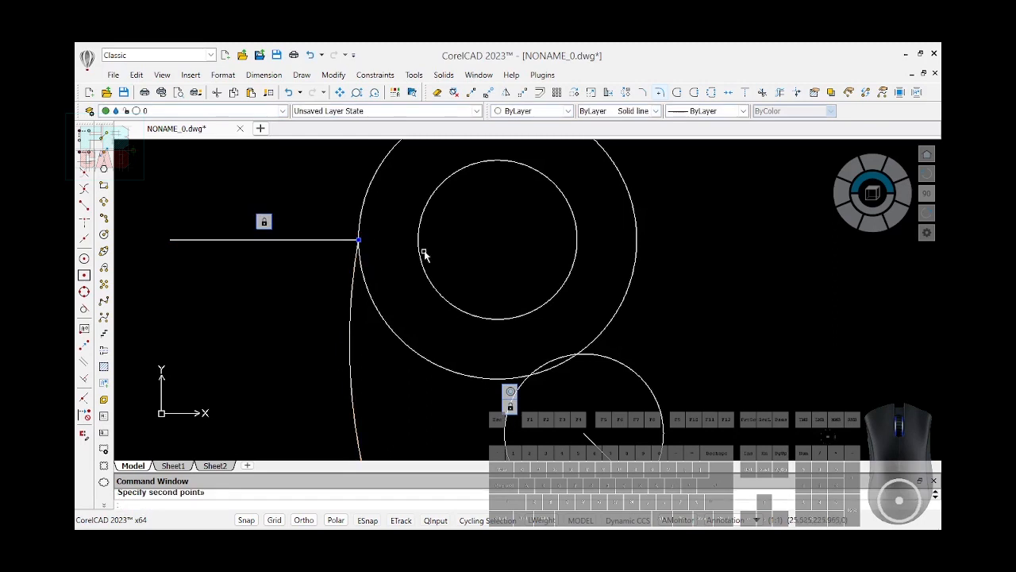
Step: Power-trim the part of the radius 150 arc that extends below the base line
{"action": "scroll", "coordinate": [379, 226], "scroll_direction": "down", "scroll_amount": 4}
{"action": "scroll", "coordinate": [406, 246], "scroll_direction": "down", "scroll_amount": 3}
{"action": "scroll", "coordinate": [407, 329], "scroll_direction": "up", "scroll_amount": 5}
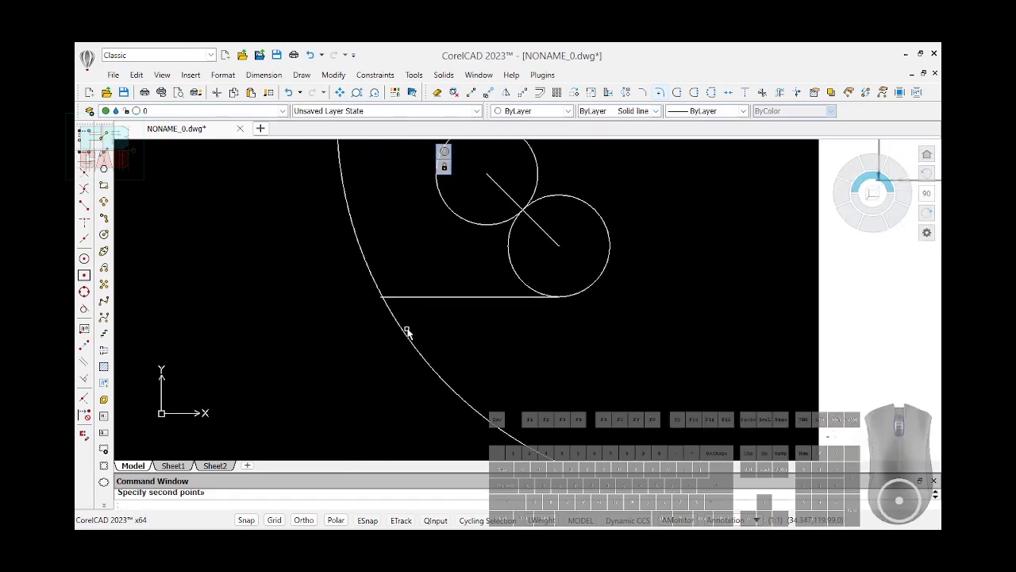
{"action": "left_click", "coordinate": [780, 92]}
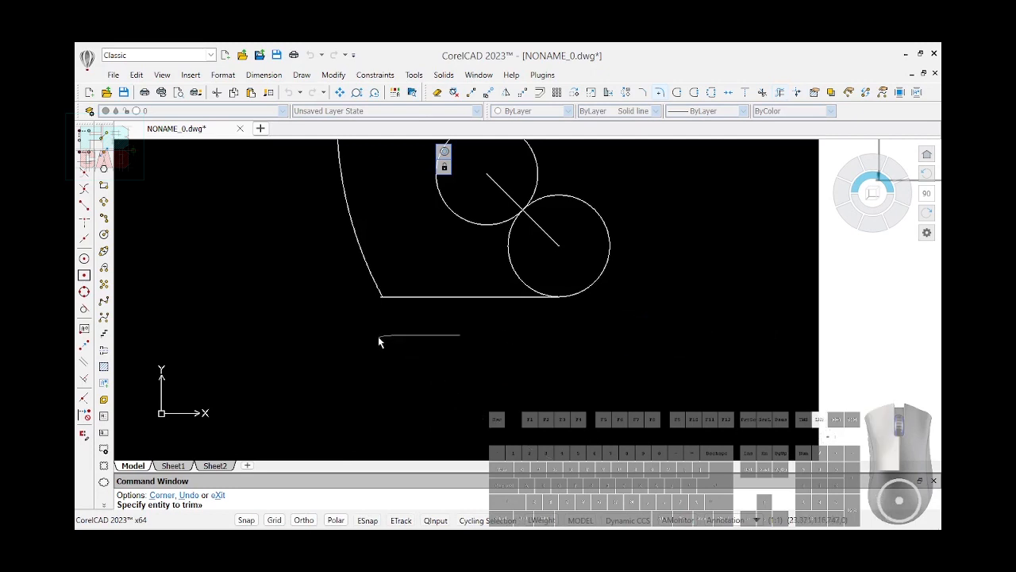
Step: Make the base line's left endpoint coincident with the side arc's lower endpoint
{"action": "scroll", "coordinate": [380, 338], "scroll_direction": "up", "scroll_amount": 5}
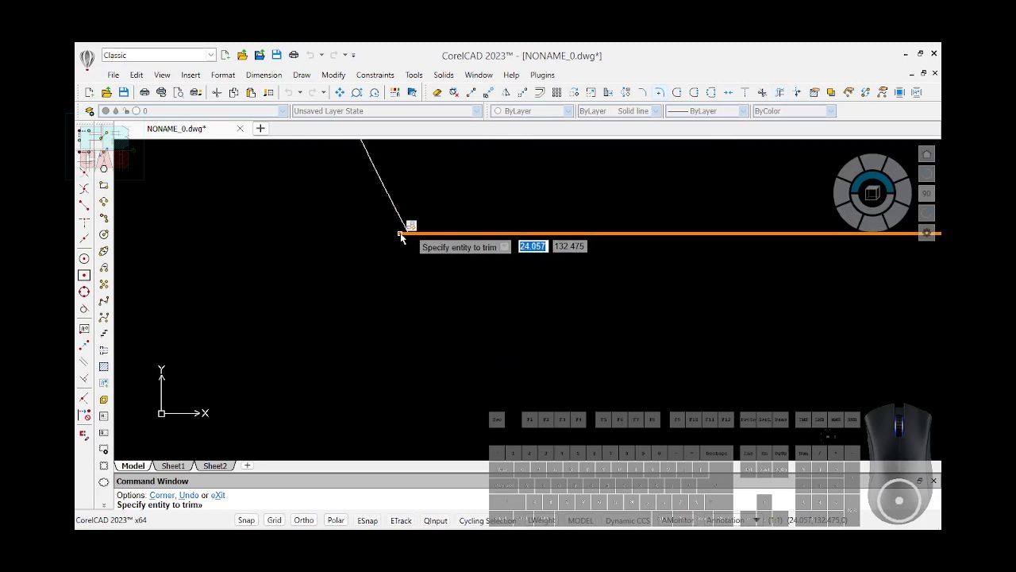
{"action": "type", "text": "GCC"}
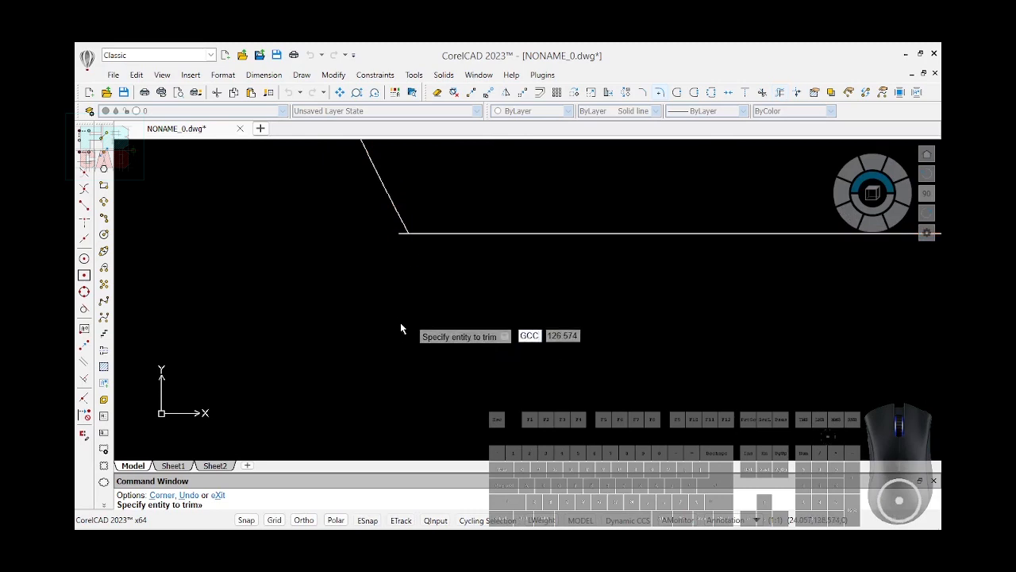
{"action": "key", "text": "Escape"}
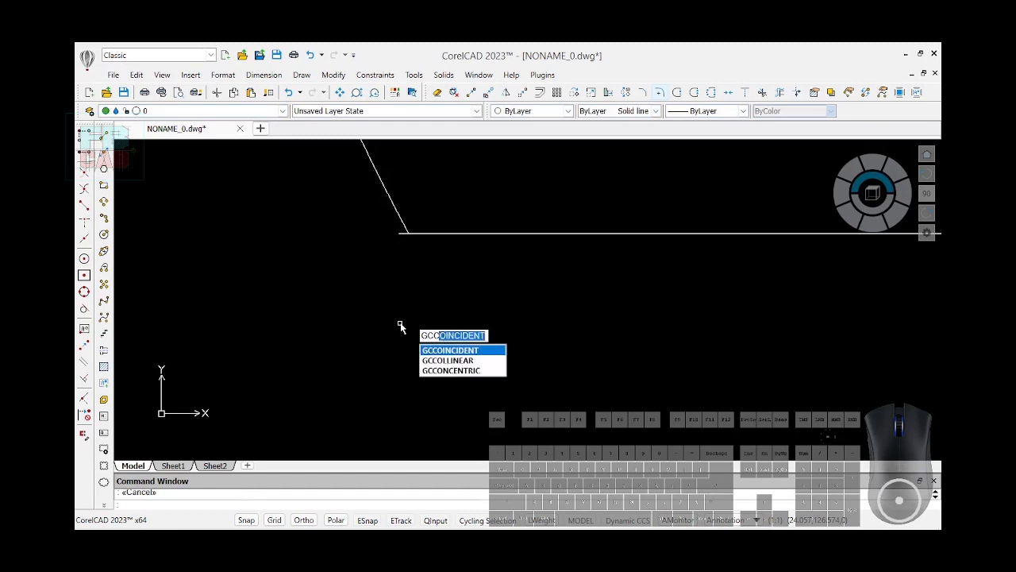
{"action": "left_click", "coordinate": [439, 349]}
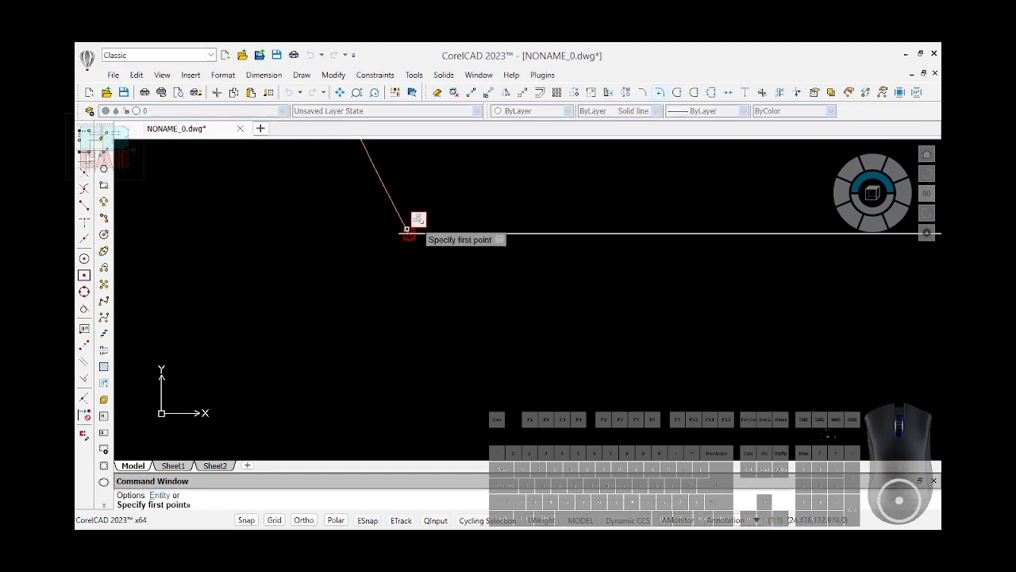
{"action": "left_click", "coordinate": [430, 232]}
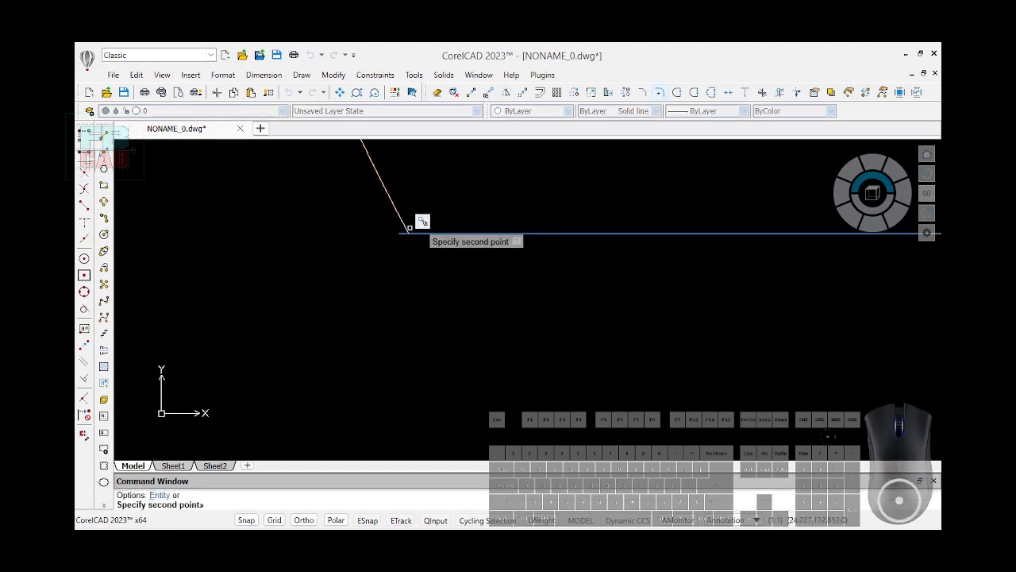
{"action": "left_click", "coordinate": [404, 228]}
Step: Power-trim away the horizontal construction line beside the ring
{"action": "middle_click_drag", "start_coordinate": [419, 266], "coordinate": [476, 384]}
{"action": "scroll", "coordinate": [374, 300], "scroll_direction": "down", "scroll_amount": 2}
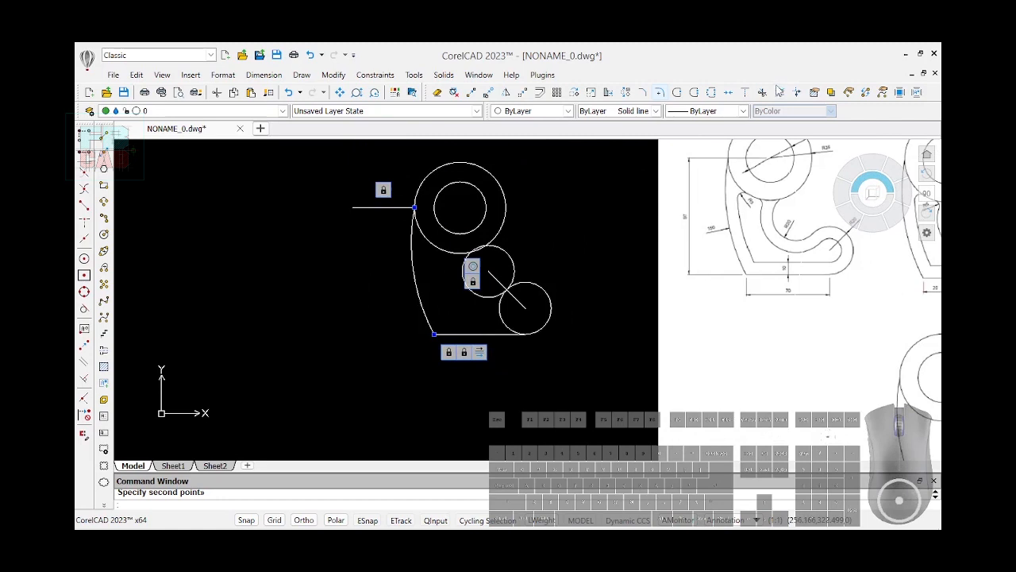
{"action": "left_click", "coordinate": [780, 92]}
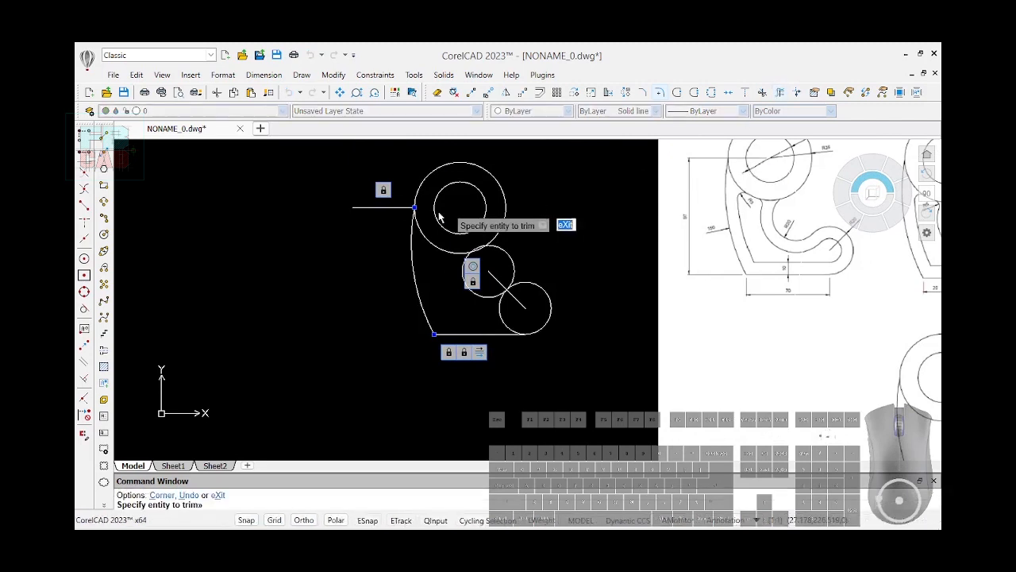
{"action": "left_click", "coordinate": [385, 208]}
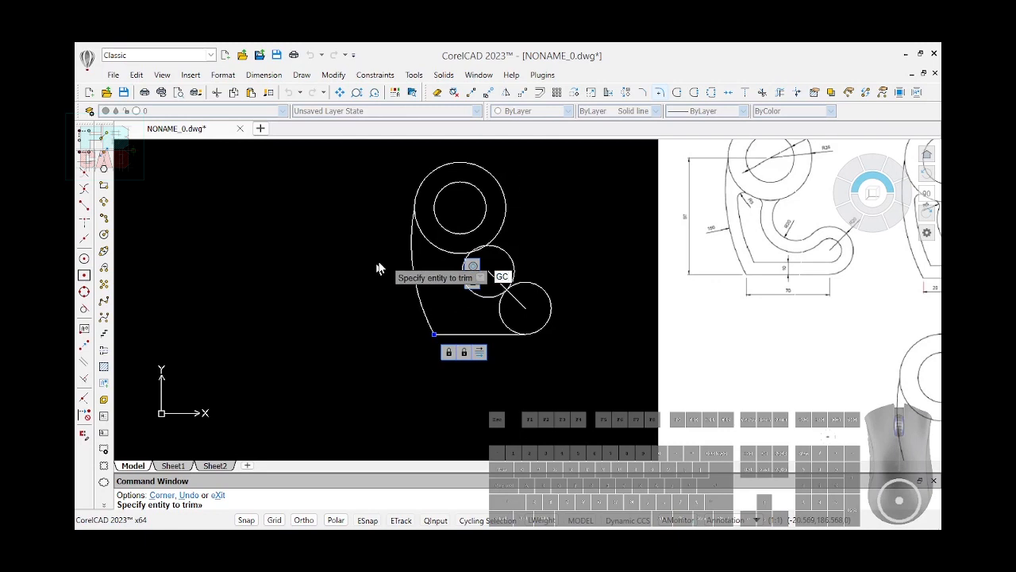
Step: Apply a Fix constraint to the curved side arc
{"action": "key", "text": "Escape"}
{"action": "type", "text": "CF"}
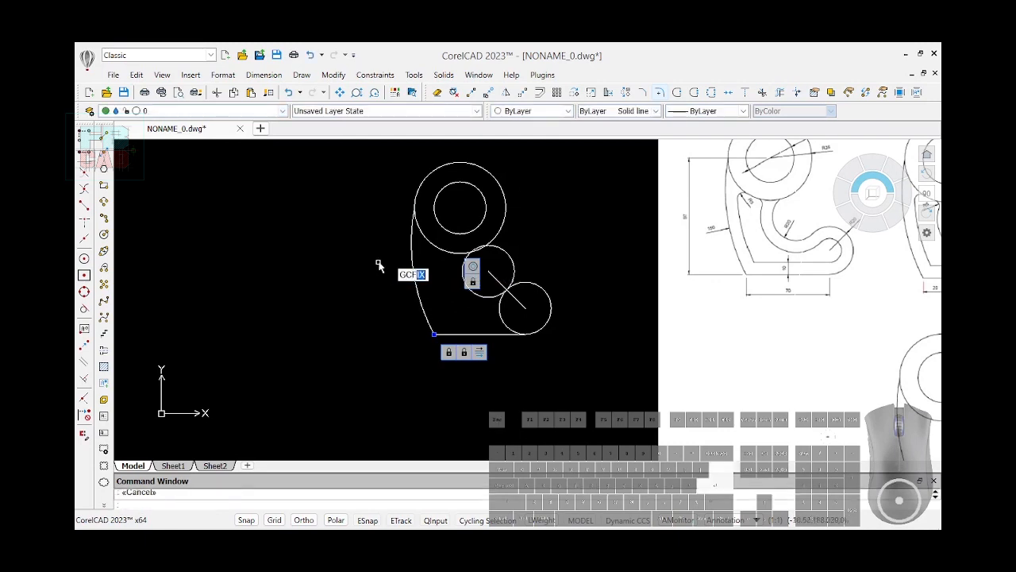
{"action": "key", "text": "Return"}
{"action": "left_click", "coordinate": [408, 264]}
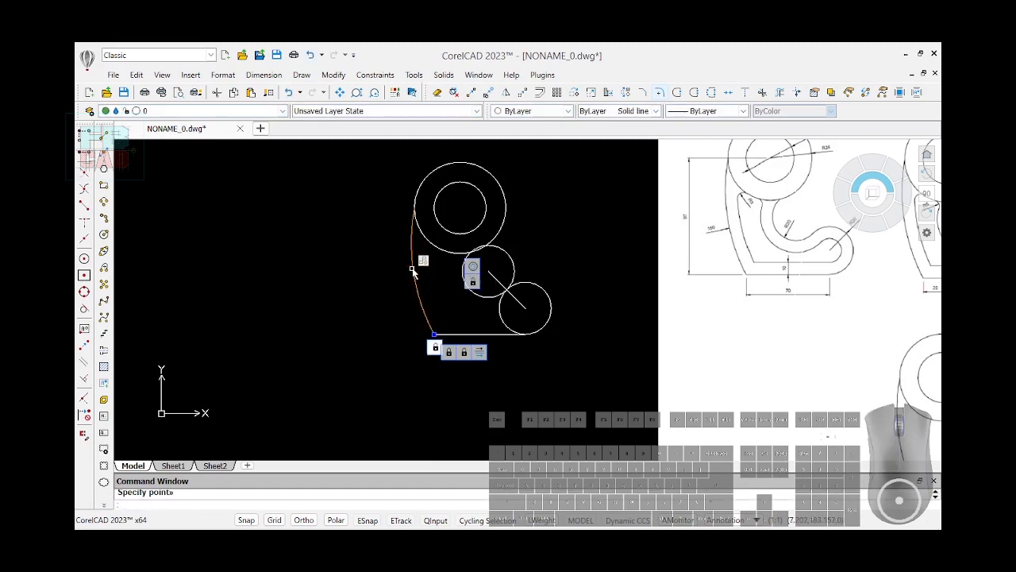
Step: Power-trim the two hook circles to the outer hook contour, undoing the wrong trim of the lower circle's outer side
{"action": "scroll", "coordinate": [303, 330], "scroll_direction": "down", "scroll_amount": 2}
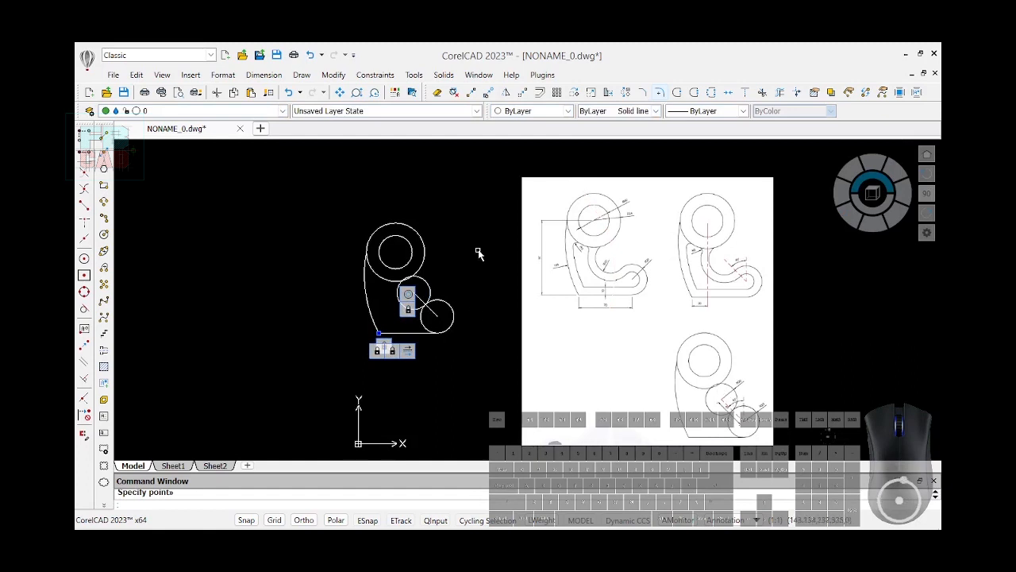
{"action": "left_click", "coordinate": [780, 93]}
{"action": "scroll", "coordinate": [457, 324], "scroll_direction": "up", "scroll_amount": 3}
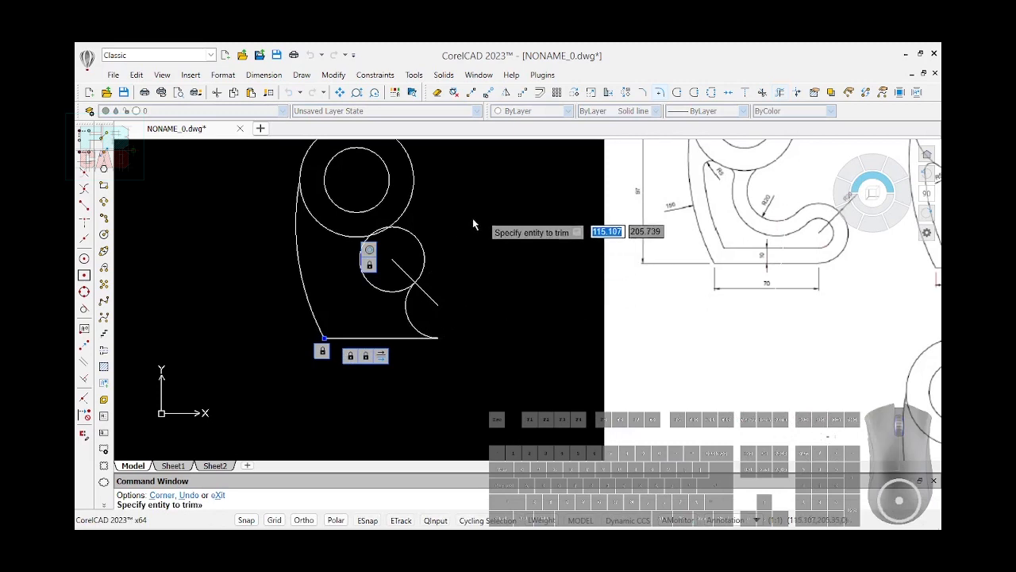
{"action": "key", "text": "ctrl+z"}
{"action": "left_click", "coordinate": [408, 318]}
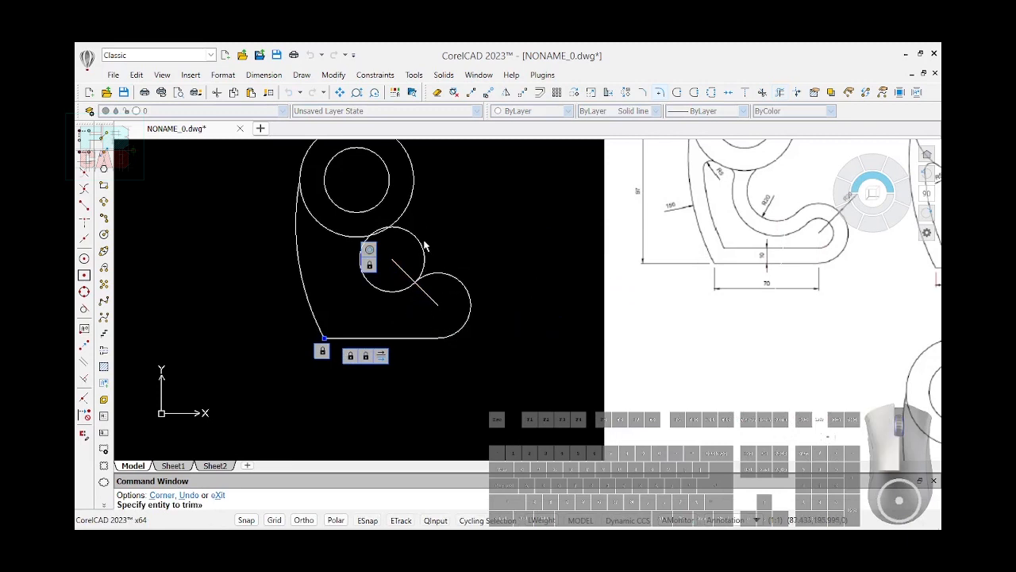
{"action": "scroll", "coordinate": [378, 230], "scroll_direction": "up", "scroll_amount": 2}
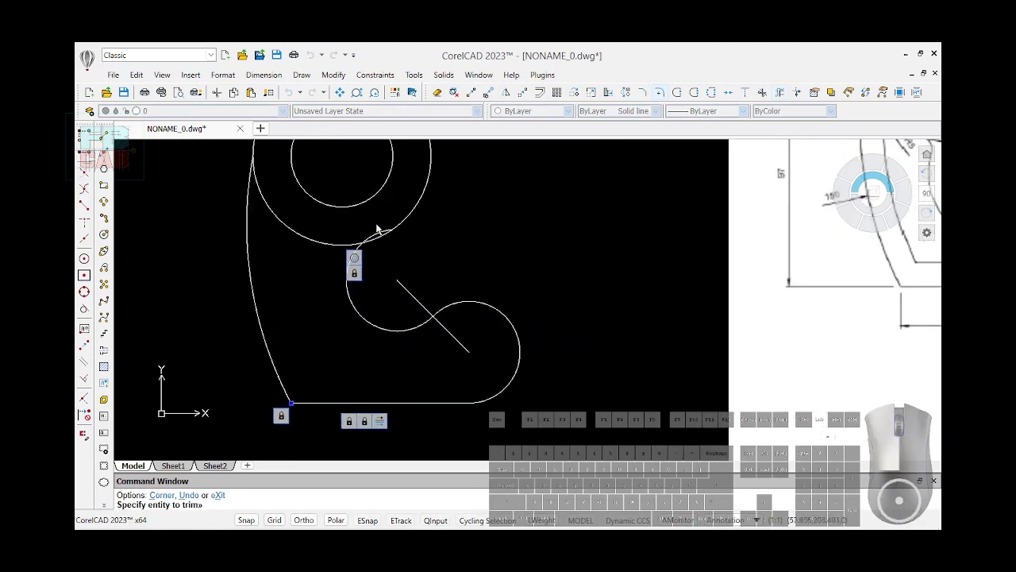
Step: Delete the diagonal line joining the centres of the two hook arcs
{"action": "scroll", "coordinate": [443, 286], "scroll_direction": "down", "scroll_amount": 2}
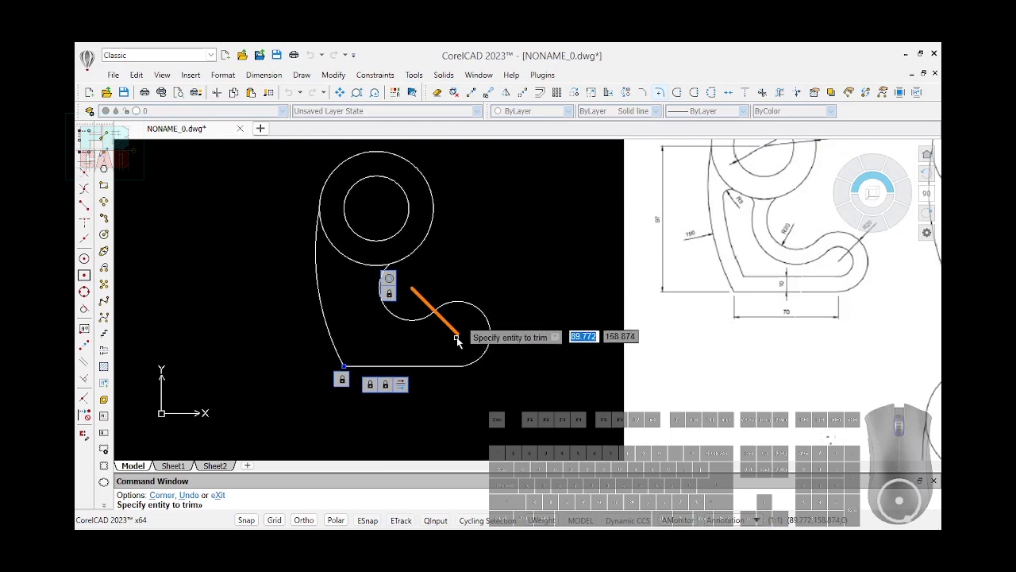
{"action": "left_click", "coordinate": [425, 302]}
{"action": "key", "text": "Return"}
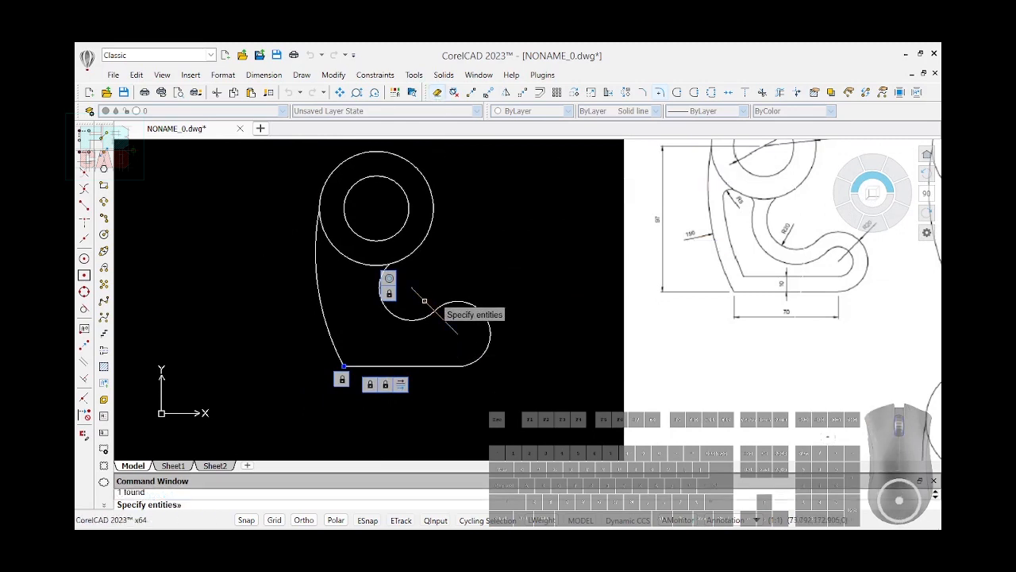
{"action": "left_click", "coordinate": [751, 91]}
{"action": "left_click_drag", "start_coordinate": [569, 232], "coordinate": [472, 385]}
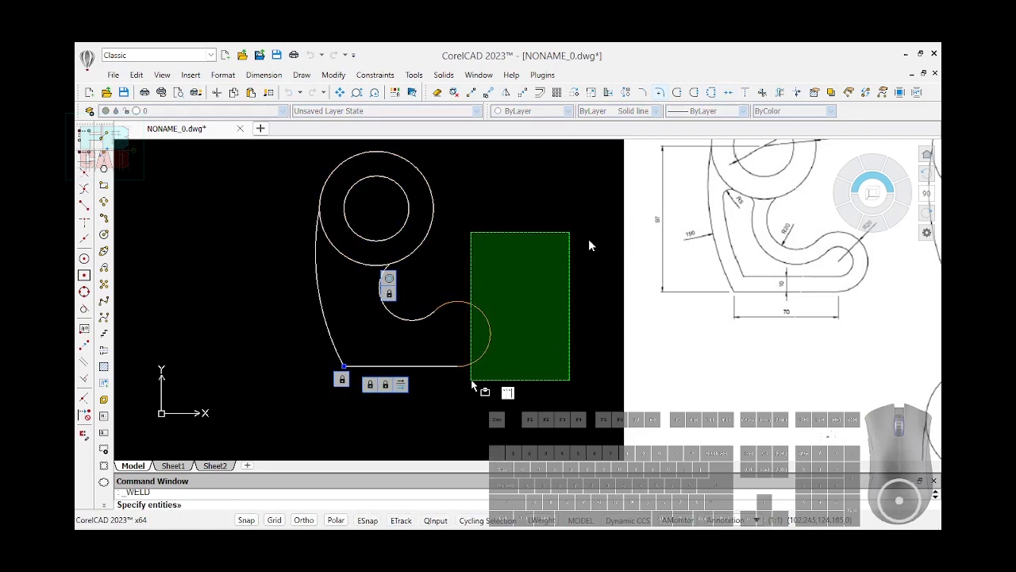
{"action": "key", "text": "Escape"}
{"action": "key", "text": "Escape"}
Step: Window-select the lower part of the bracket outline and remove the constraints from the side arc, base line and hook arc
{"action": "left_click", "coordinate": [548, 400]}
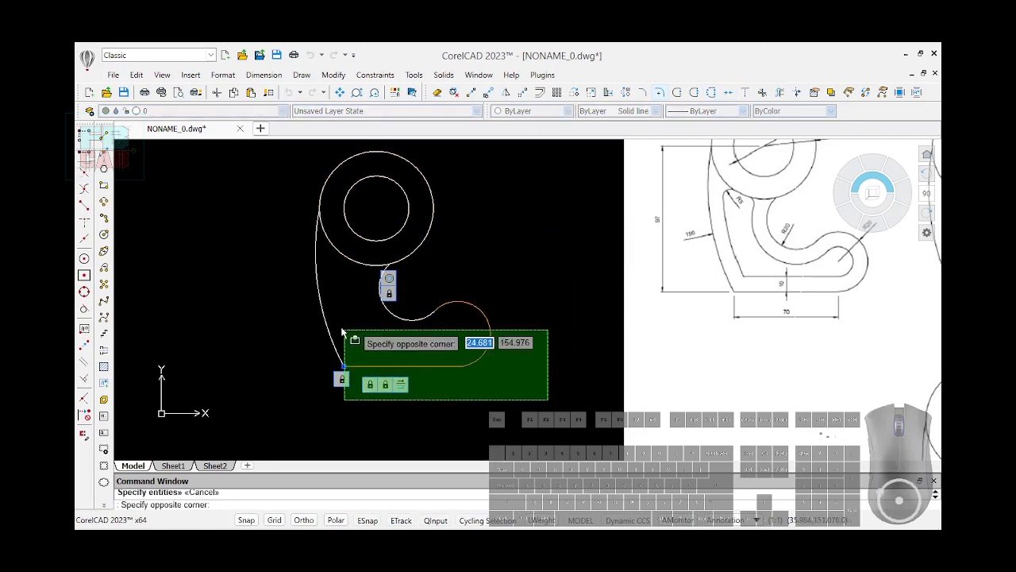
{"action": "left_click", "coordinate": [280, 283]}
{"action": "left_click", "coordinate": [729, 93]}
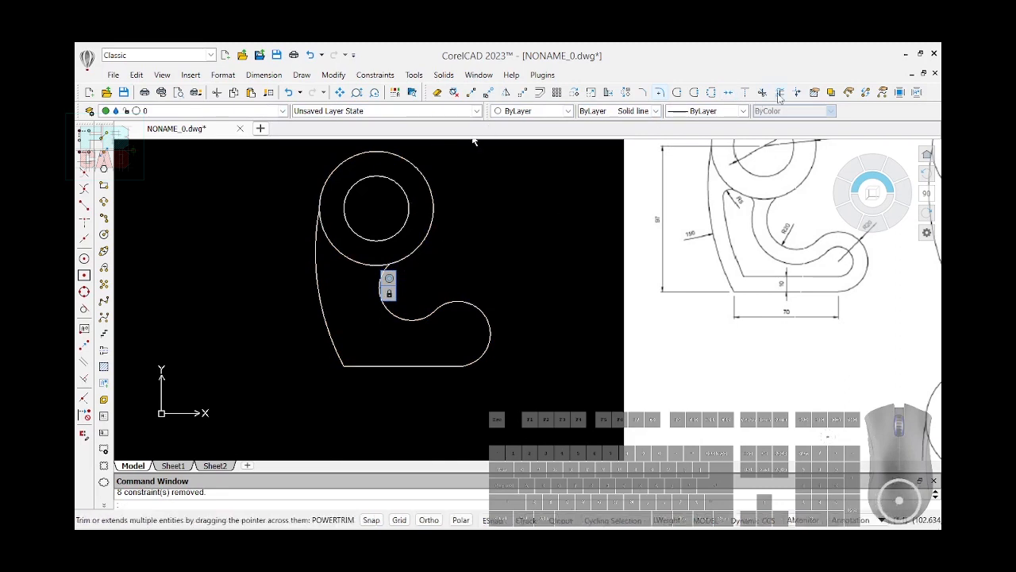
{"action": "mouse_move", "coordinate": [347, 283]}
{"action": "left_mouse_down"}
{"action": "mouse_move", "coordinate": [355, 248]}
{"action": "mouse_move", "coordinate": [356, 262]}
{"action": "left_mouse_up"}
{"action": "key", "text": "Escape"}
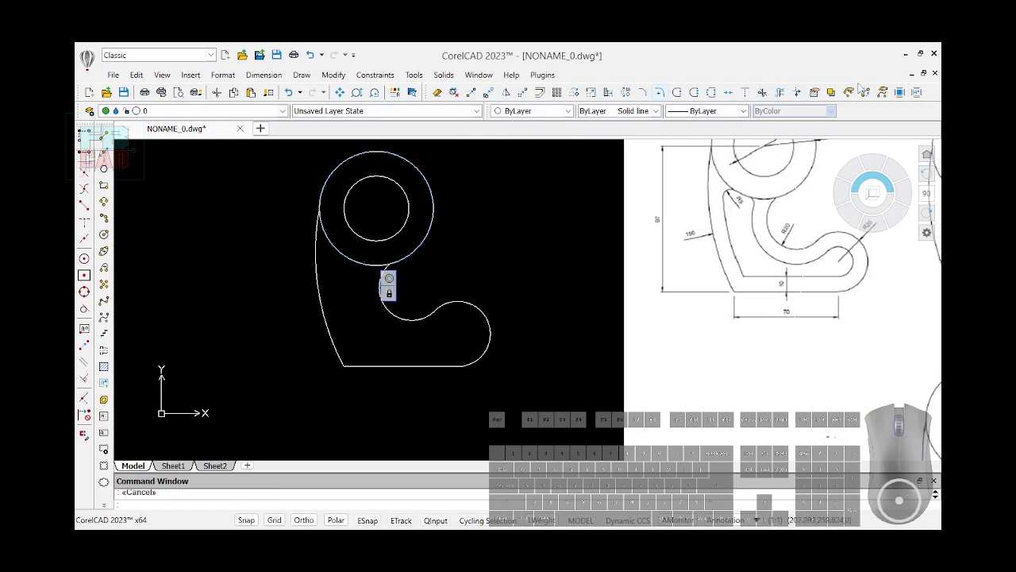
Step: Join the outer ring arc with the side arc, base line and hook arcs into one outer polyline
{"action": "left_click", "coordinate": [781, 93]}
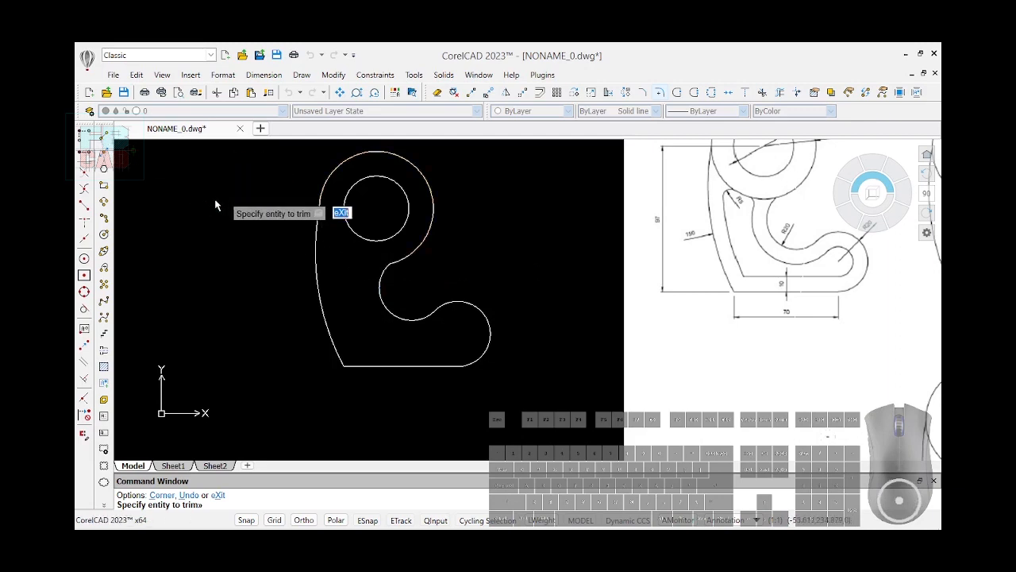
{"action": "key", "text": "Escape"}
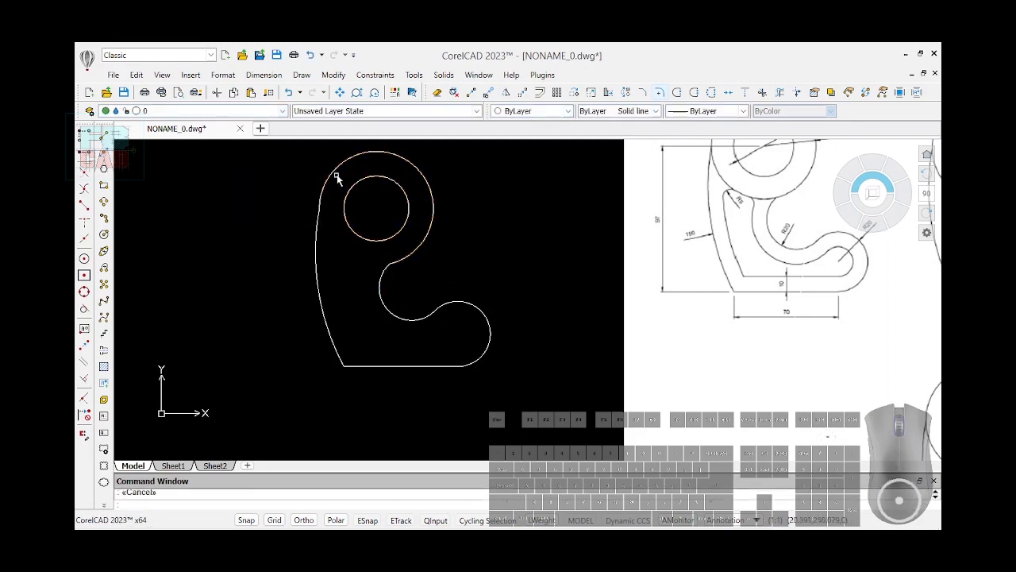
{"action": "left_click", "coordinate": [332, 179]}
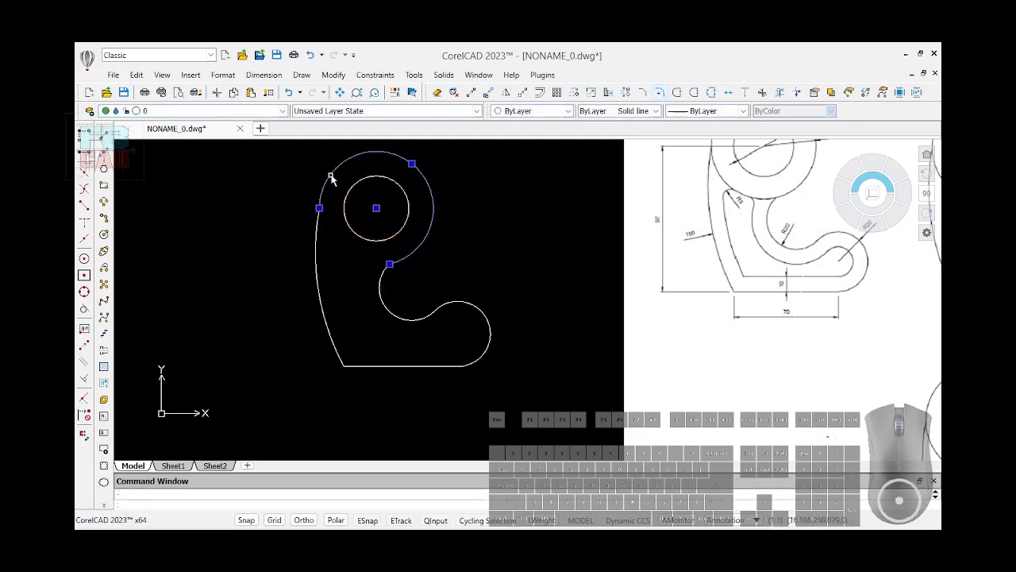
{"action": "left_click", "coordinate": [319, 225]}
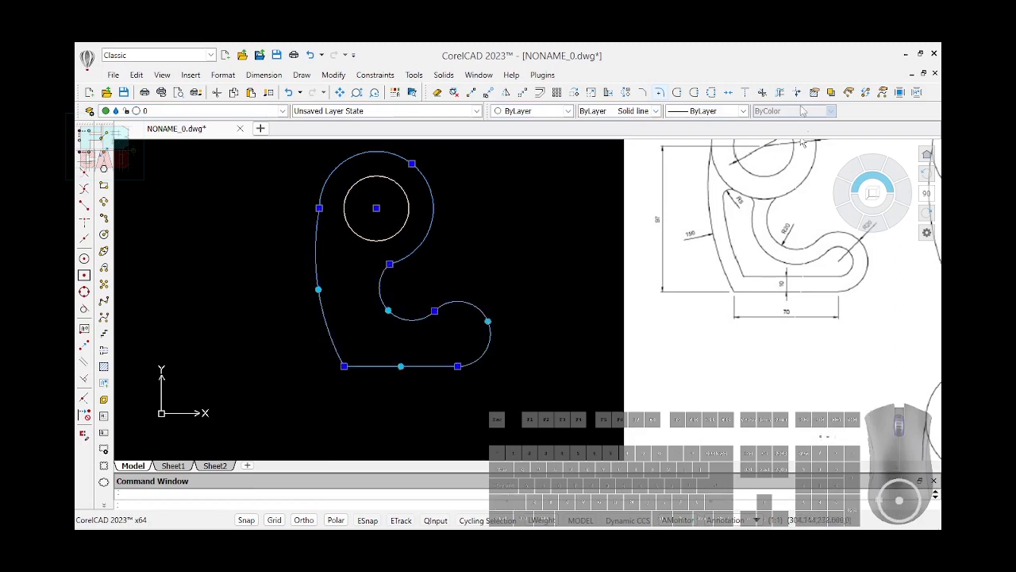
{"action": "left_click", "coordinate": [729, 92]}
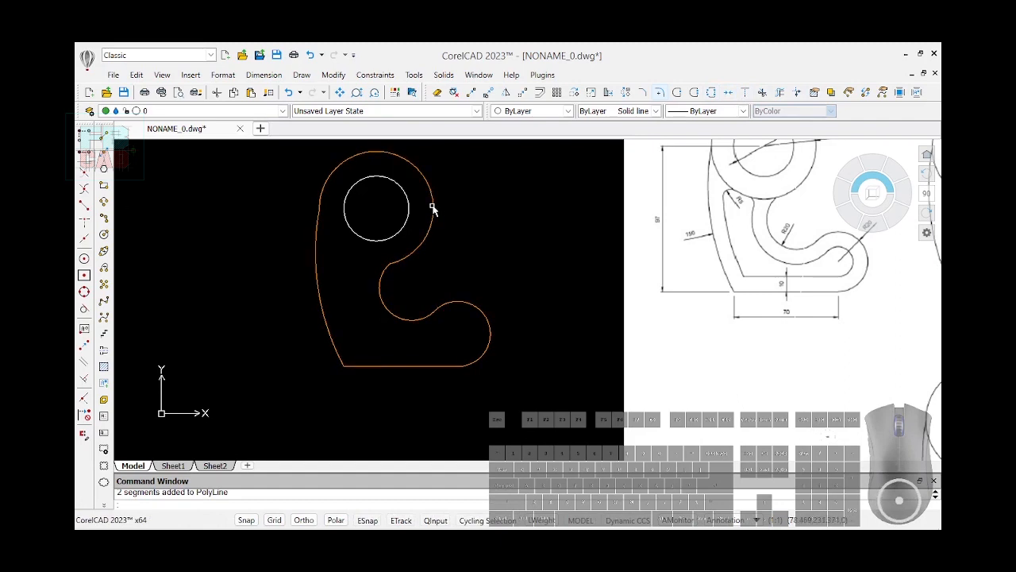
Step: Offset the joined outer bracket outline inward by a distance of 10
{"action": "left_click", "coordinate": [540, 92]}
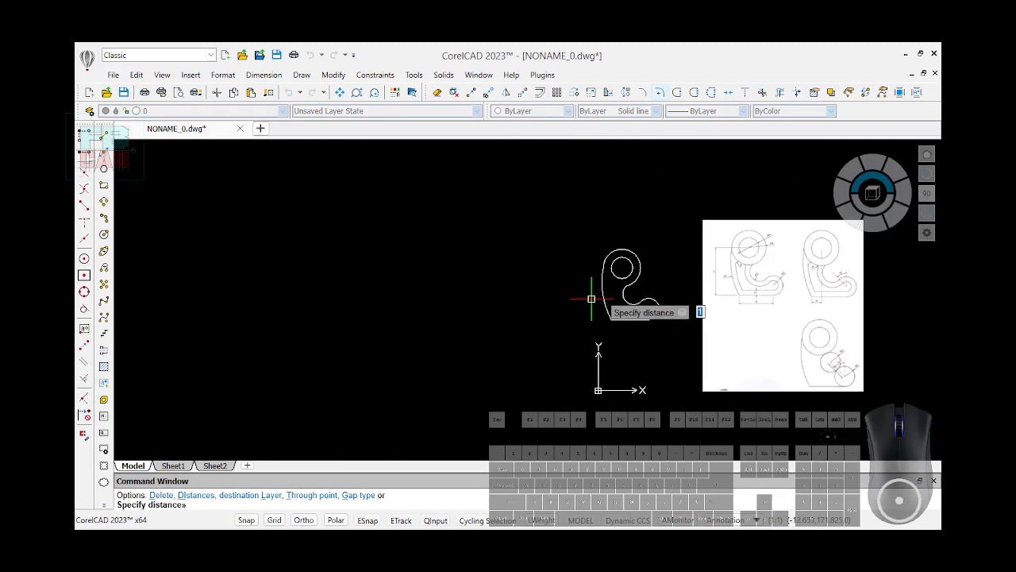
{"action": "type", "text": "10"}
{"action": "key", "text": "Return"}
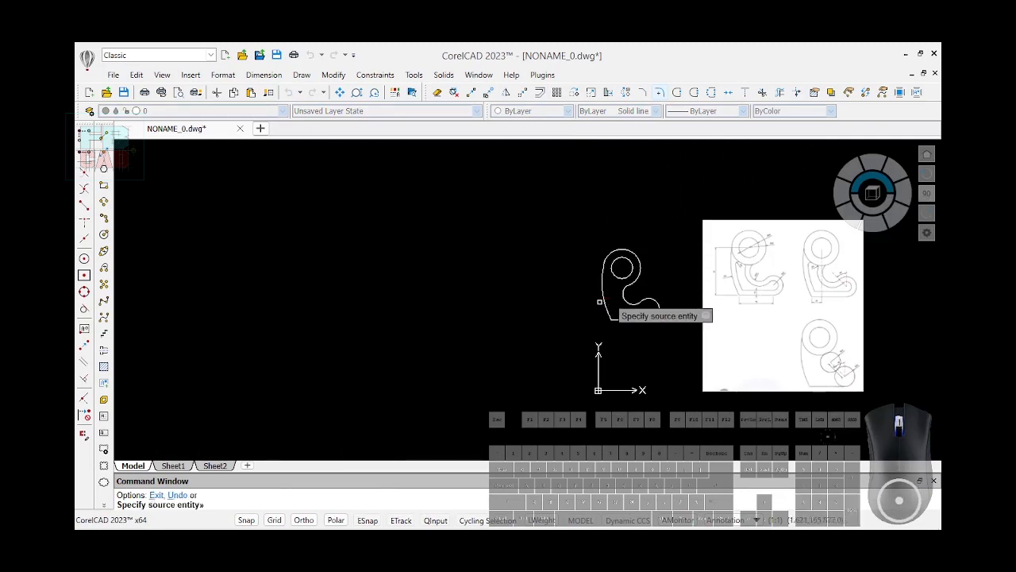
{"action": "scroll", "coordinate": [237, 292], "scroll_direction": "up", "scroll_amount": 3}
{"action": "scroll", "coordinate": [253, 294], "scroll_direction": "down", "scroll_amount": 4}
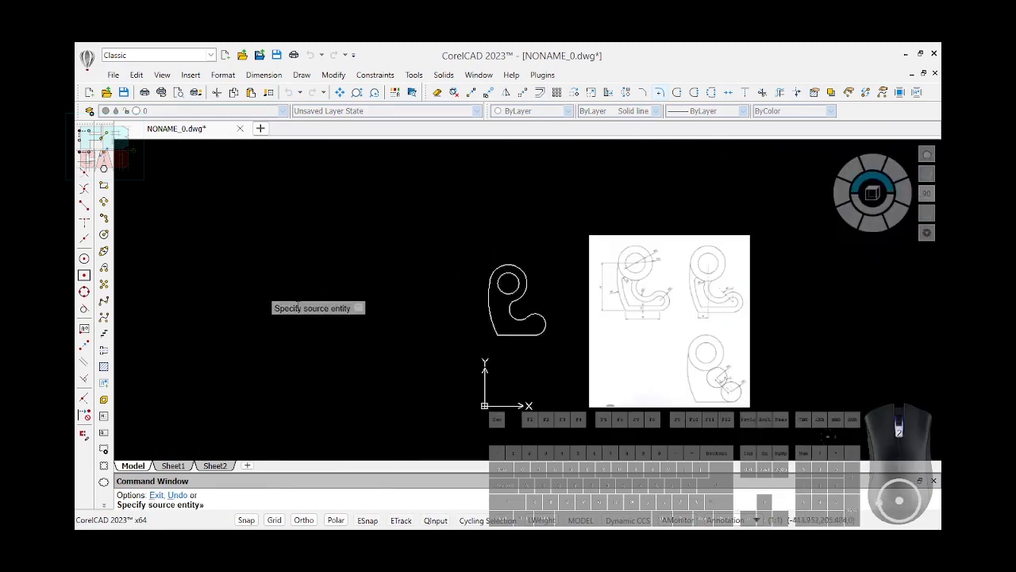
{"action": "scroll", "coordinate": [476, 319], "scroll_direction": "up", "scroll_amount": 2}
{"action": "scroll", "coordinate": [476, 319], "scroll_direction": "up", "scroll_amount": 2}
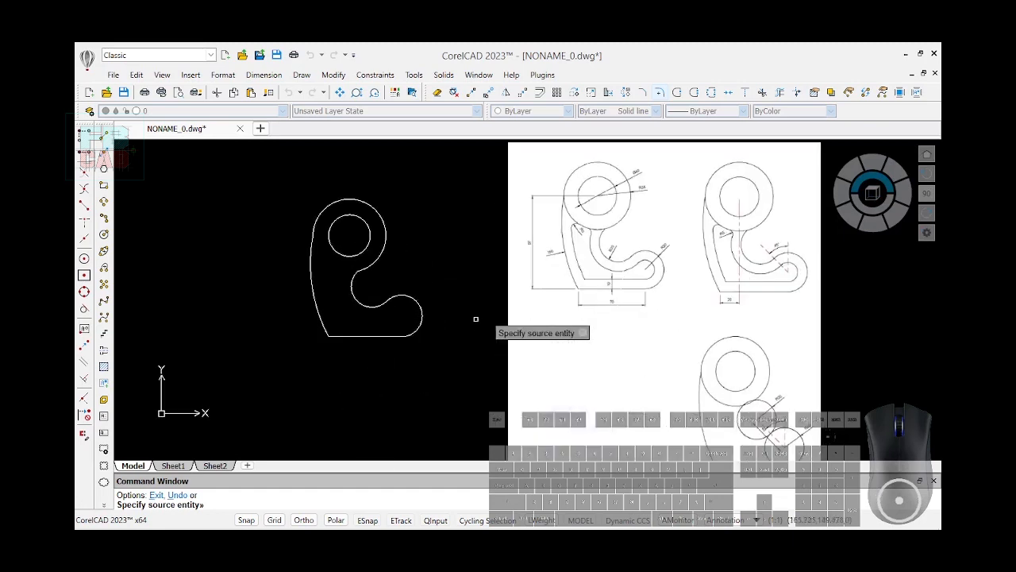
{"action": "scroll", "coordinate": [361, 309], "scroll_direction": "up", "scroll_amount": 4}
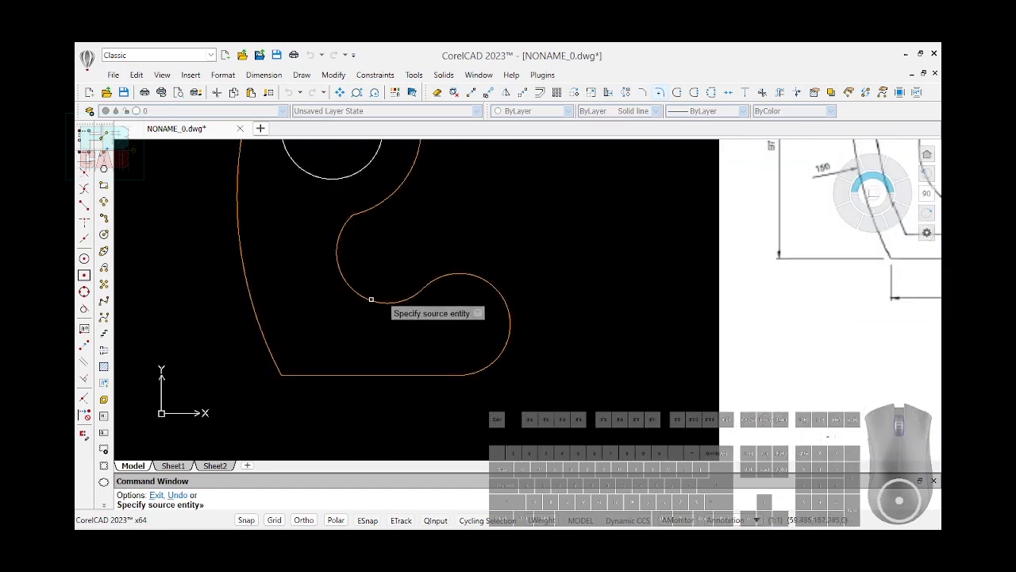
{"action": "left_click", "coordinate": [370, 298]}
{"action": "left_click", "coordinate": [352, 322]}
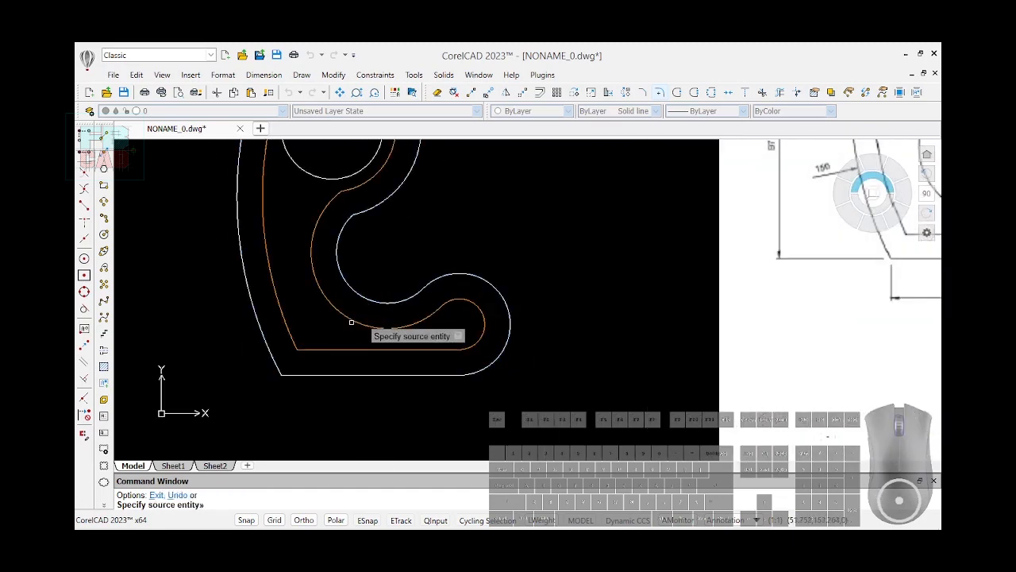
{"action": "scroll", "coordinate": [512, 381], "scroll_direction": "down", "scroll_amount": 2}
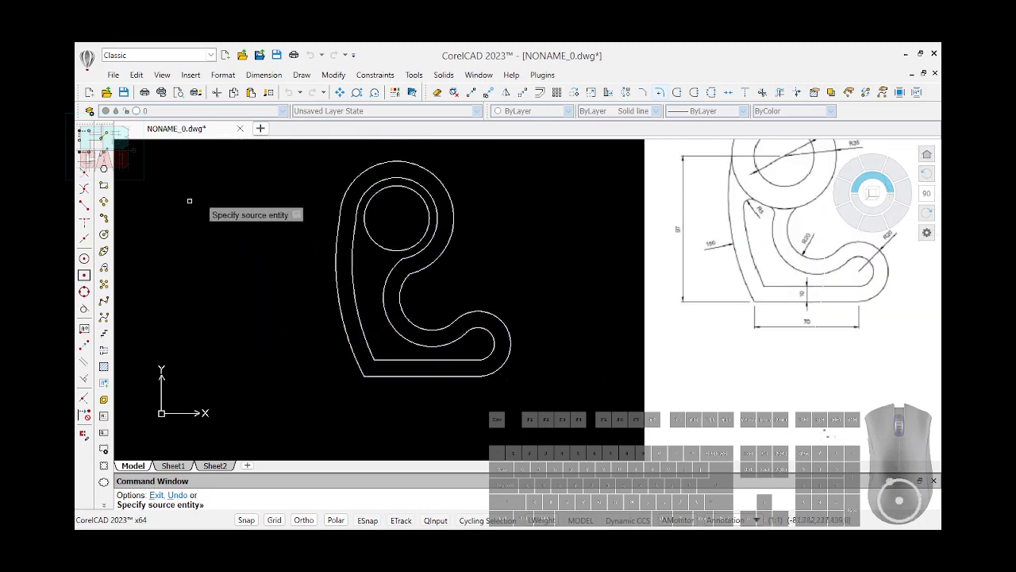
Step: Draw a circle of radius 35 centred on the ring's hole, matching the outer ring arc
{"action": "left_click", "coordinate": [104, 234]}
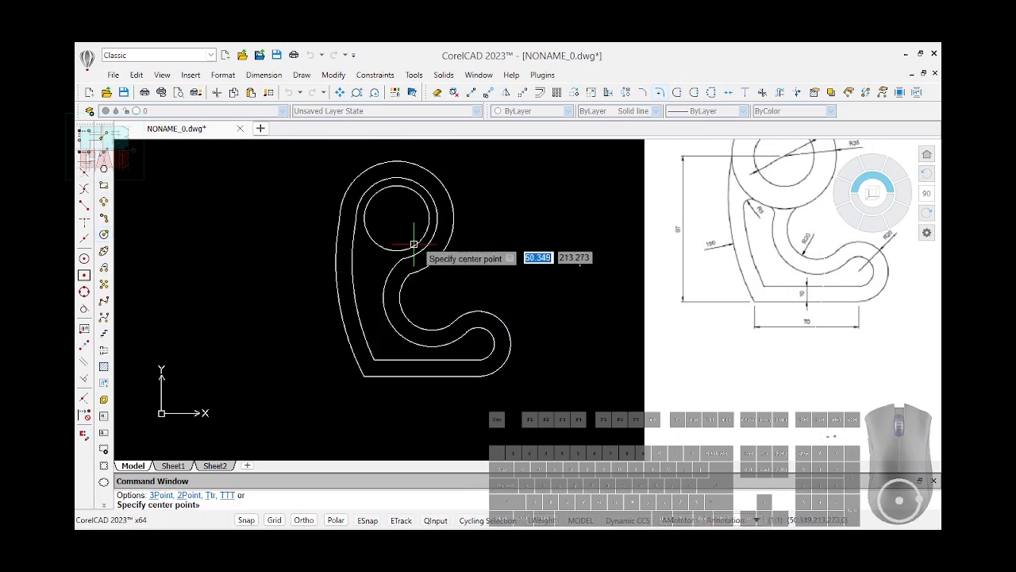
{"action": "left_click", "coordinate": [397, 217]}
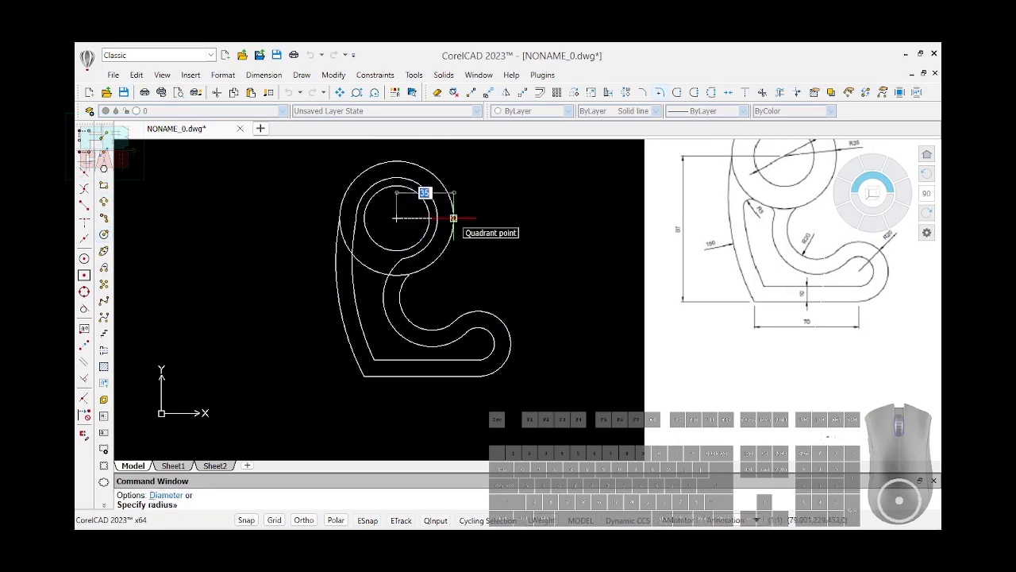
{"action": "left_click", "coordinate": [453, 217]}
{"action": "key", "text": "Return"}
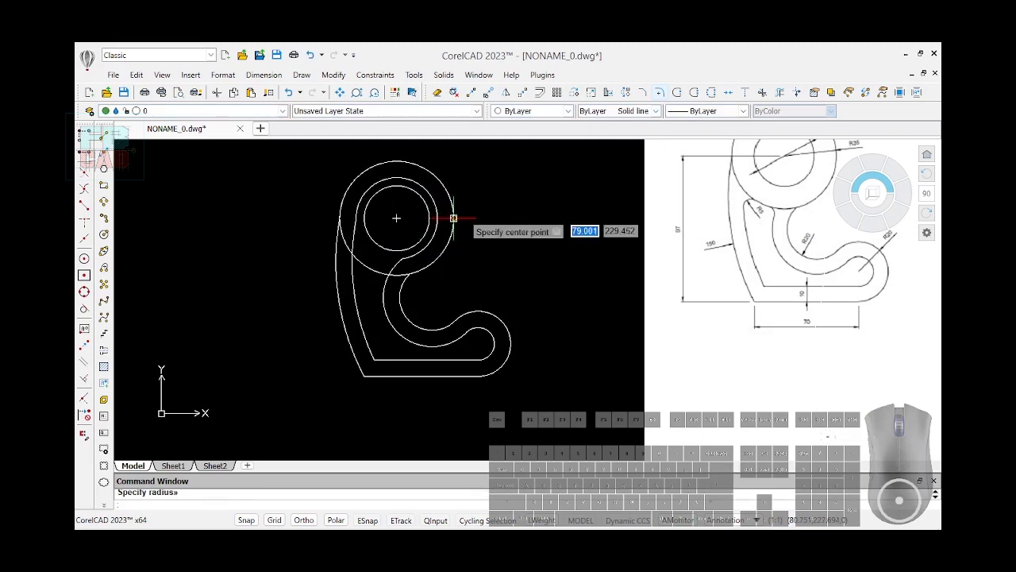
Step: Power-trim the new circle and the inner offset contour against each other, leaving a closed inner pocket below the ring
{"action": "left_click", "coordinate": [780, 92]}
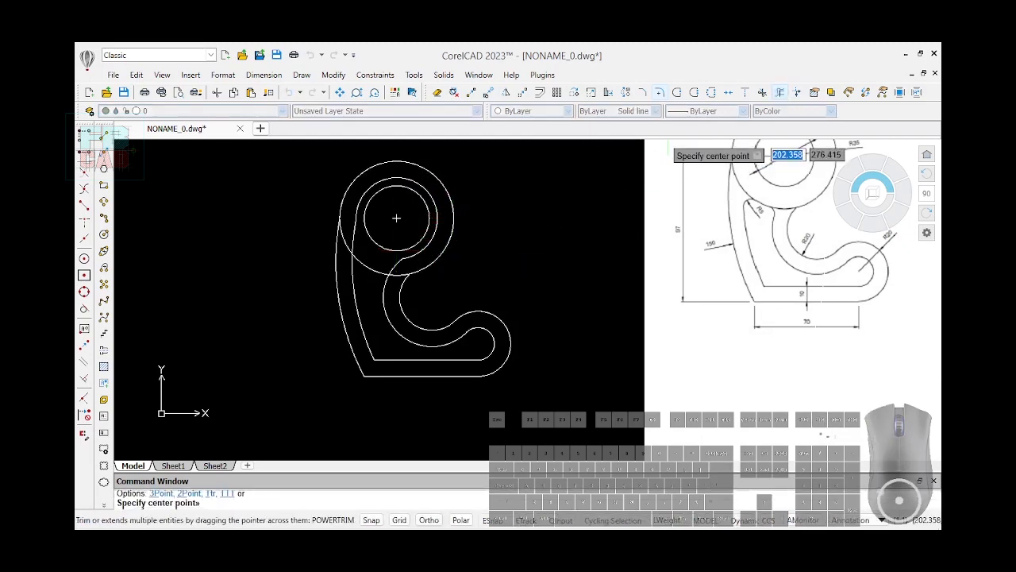
{"action": "scroll", "coordinate": [361, 254], "scroll_direction": "up", "scroll_amount": 3}
{"action": "left_click_drag", "start_coordinate": [355, 254], "coordinate": [349, 246]}
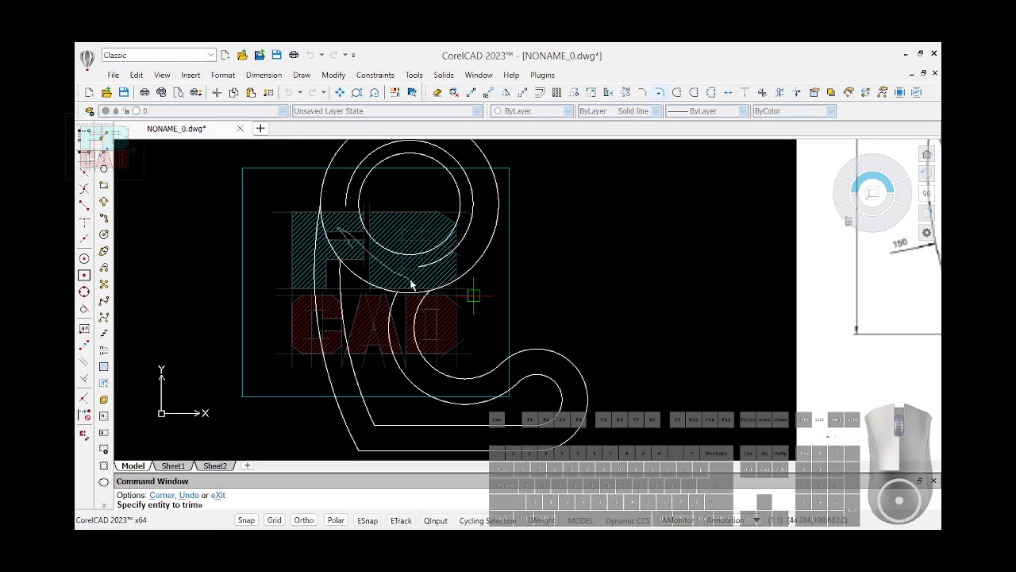
{"action": "left_click_drag", "start_coordinate": [410, 302], "coordinate": [343, 238]}
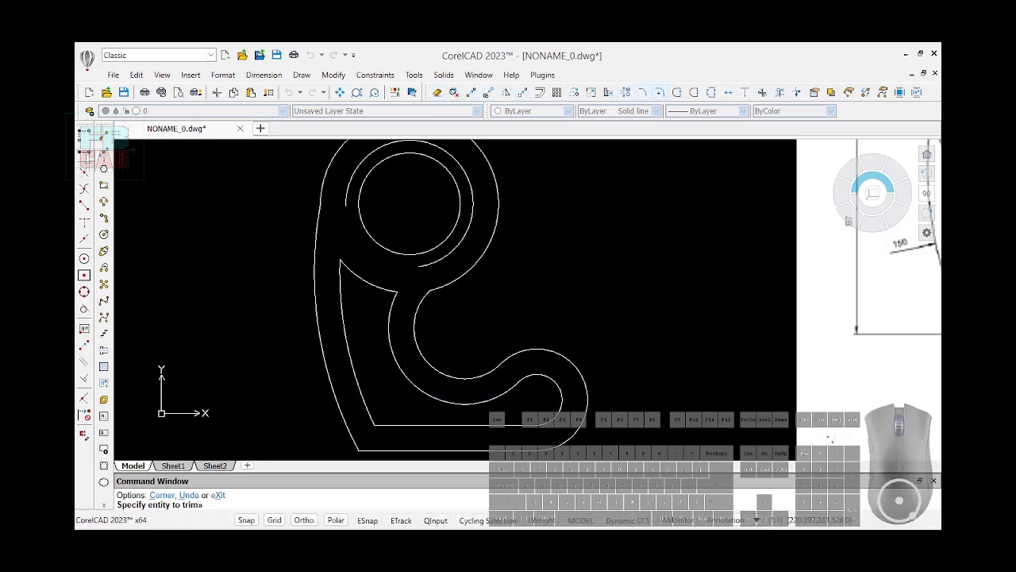
{"action": "left_click", "coordinate": [466, 240]}
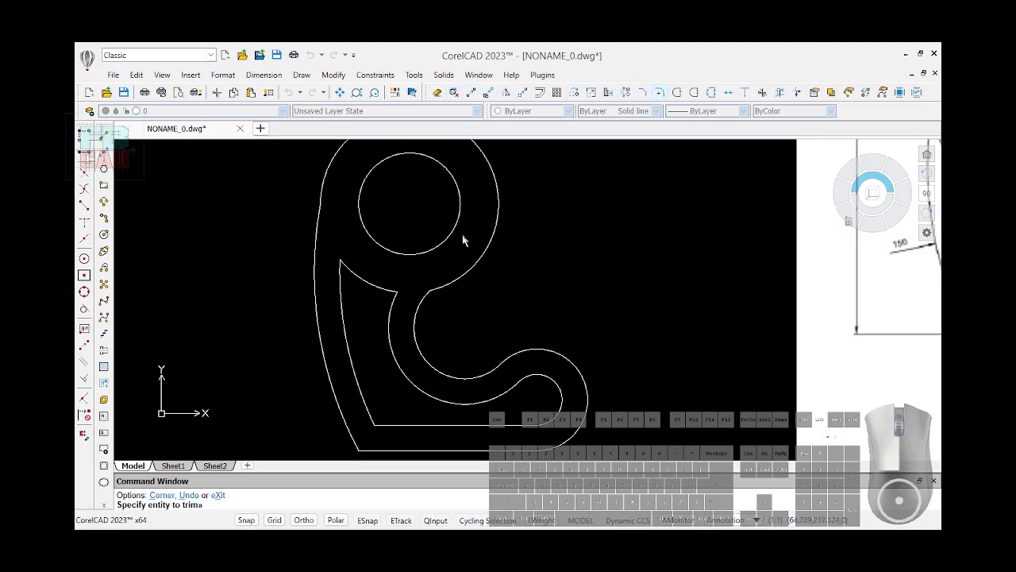
{"action": "scroll", "coordinate": [350, 276], "scroll_direction": "up", "scroll_amount": 3}
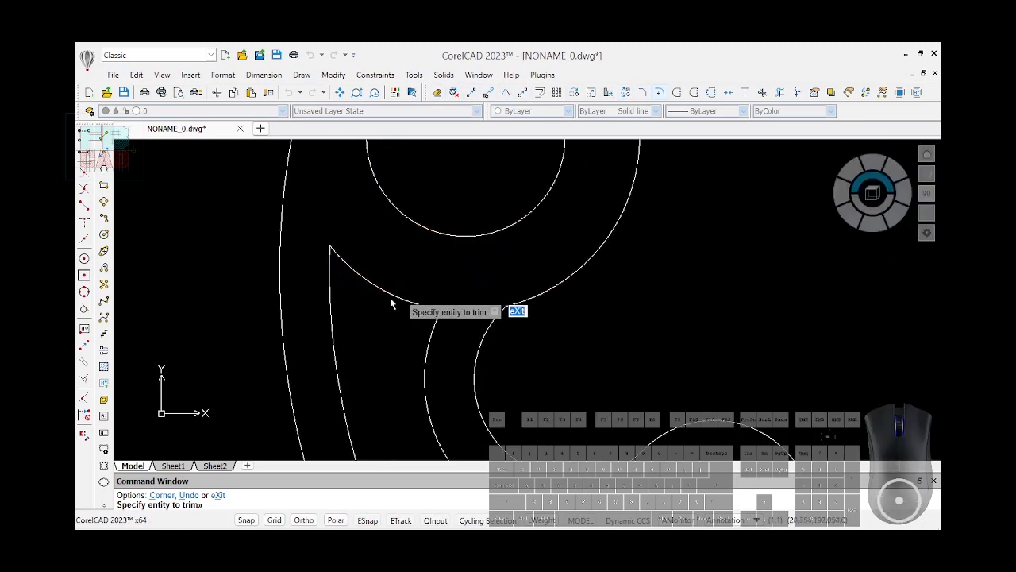
{"action": "scroll", "coordinate": [389, 296], "scroll_direction": "down", "scroll_amount": 2}
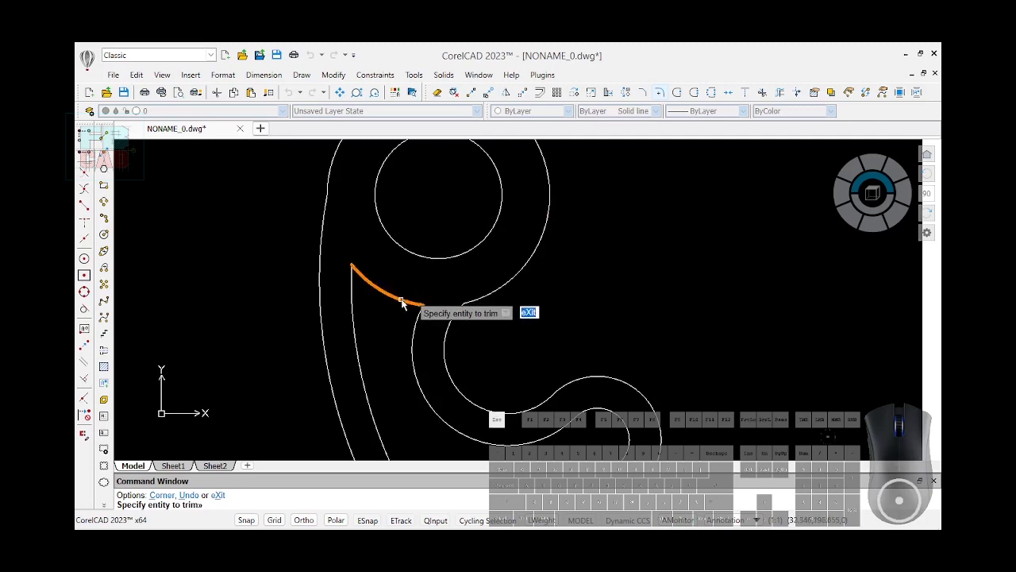
{"action": "key", "text": "Escape"}
Step: Apply Fix constraints to the short arc closing the top of the inner pocket and to the adjoining inner contour
{"action": "left_click", "coordinate": [395, 300]}
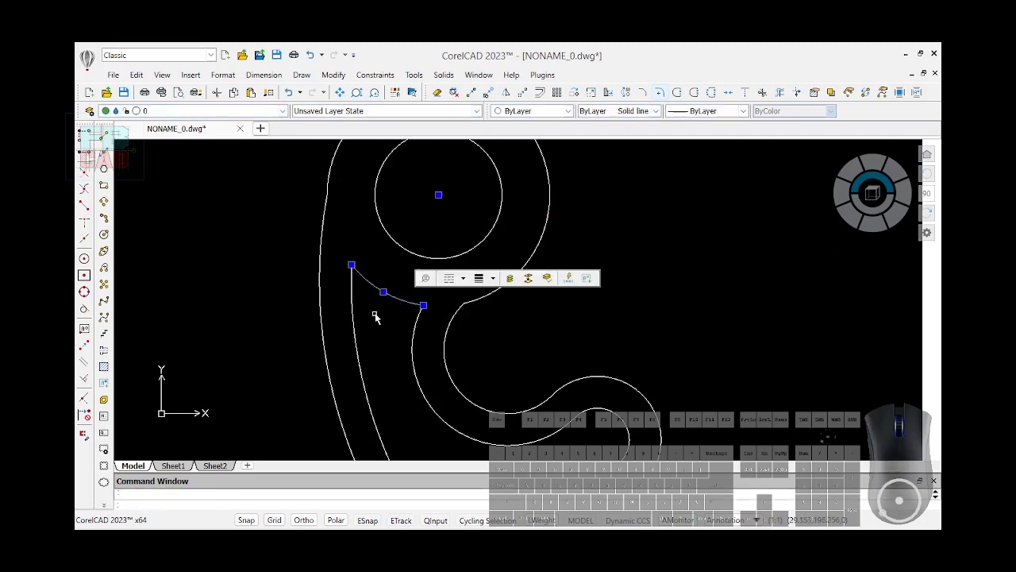
{"action": "type", "text": "GCFIX"}
{"action": "key", "text": "Return"}
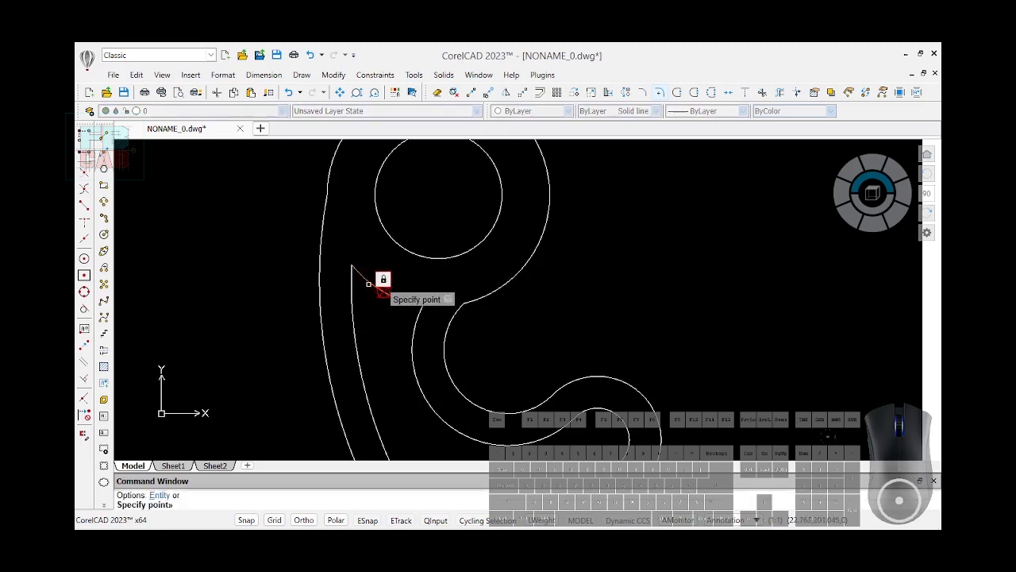
{"action": "left_click", "coordinate": [354, 267]}
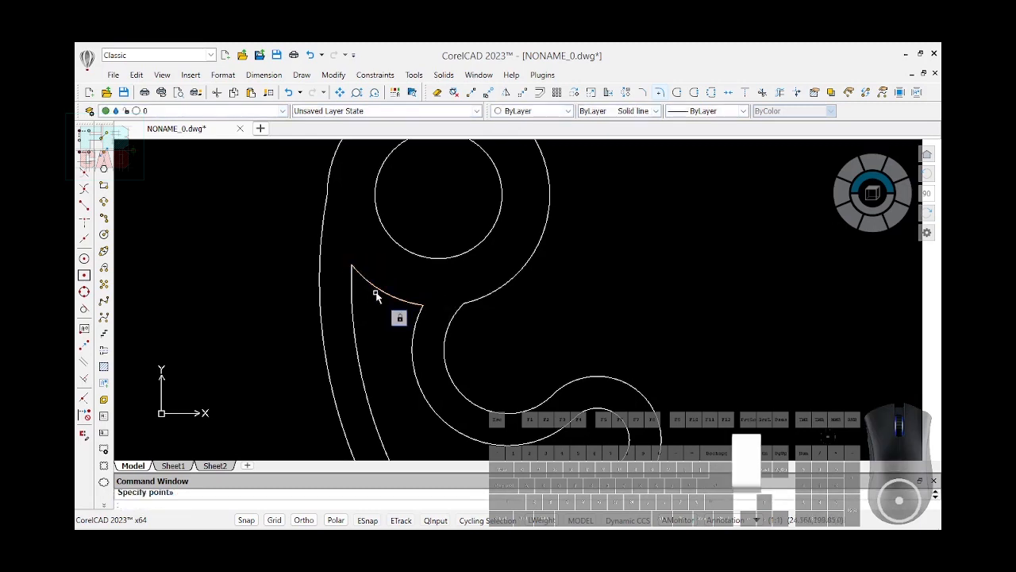
{"action": "left_click", "coordinate": [415, 304]}
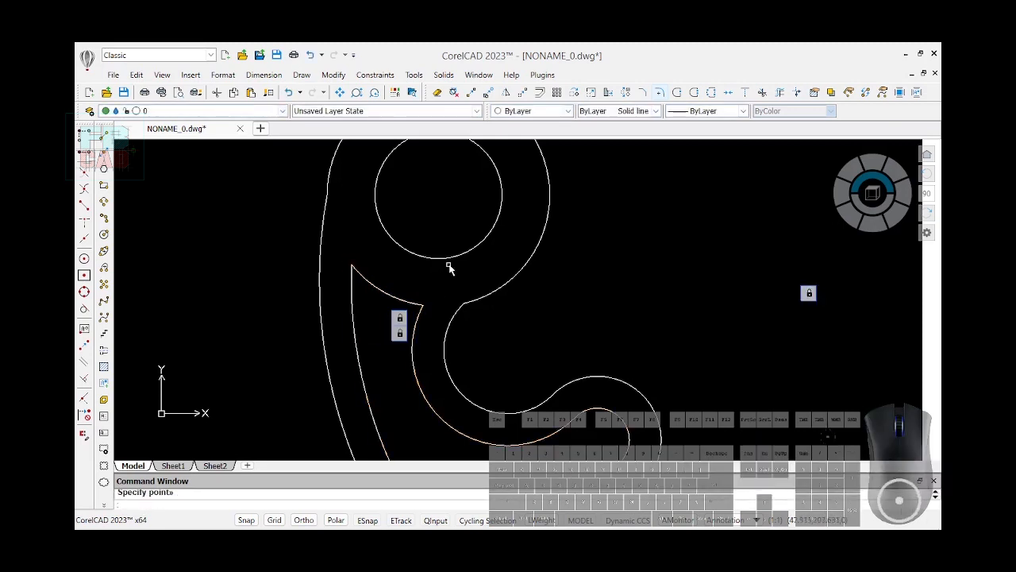
Step: Try to fillet the inner pocket's pointed upper corner, between the inner side arc and the short ring arc, with radius 5
{"action": "scroll", "coordinate": [216, 232], "scroll_direction": "down", "scroll_amount": 3}
{"action": "scroll", "coordinate": [315, 252], "scroll_direction": "up", "scroll_amount": 2}
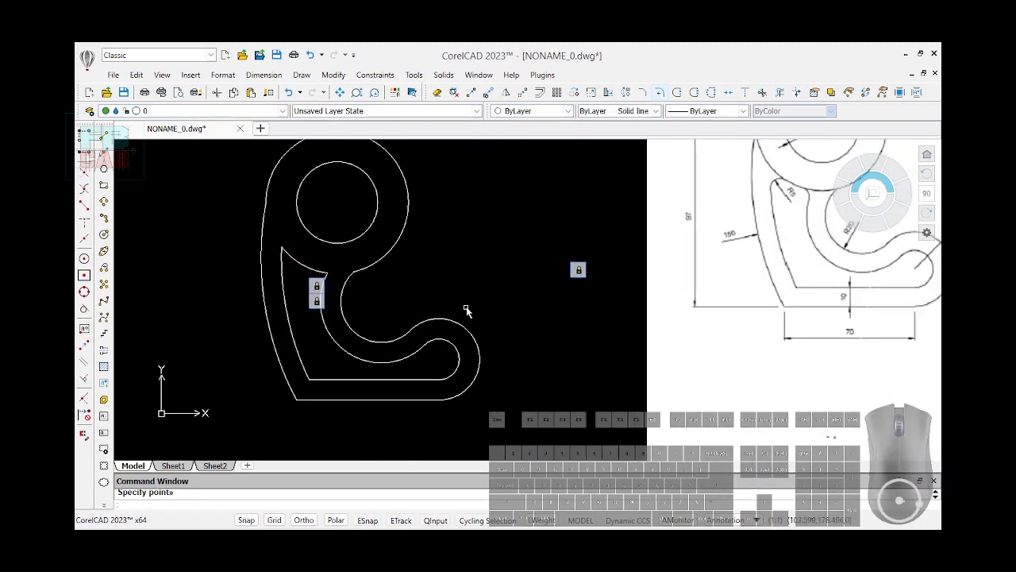
{"action": "scroll", "coordinate": [651, 173], "scroll_direction": "down", "scroll_amount": 2}
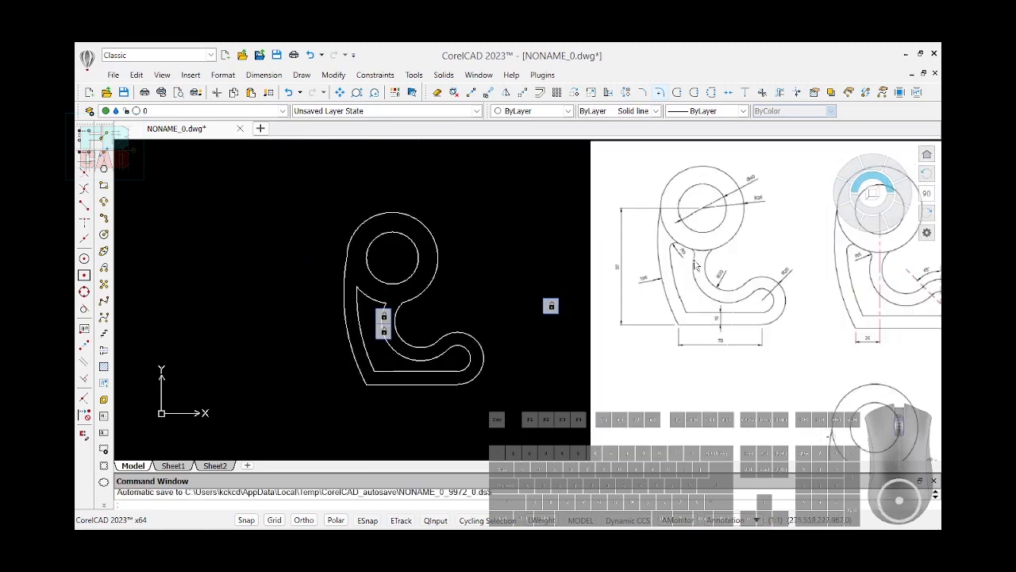
{"action": "left_click", "coordinate": [660, 92]}
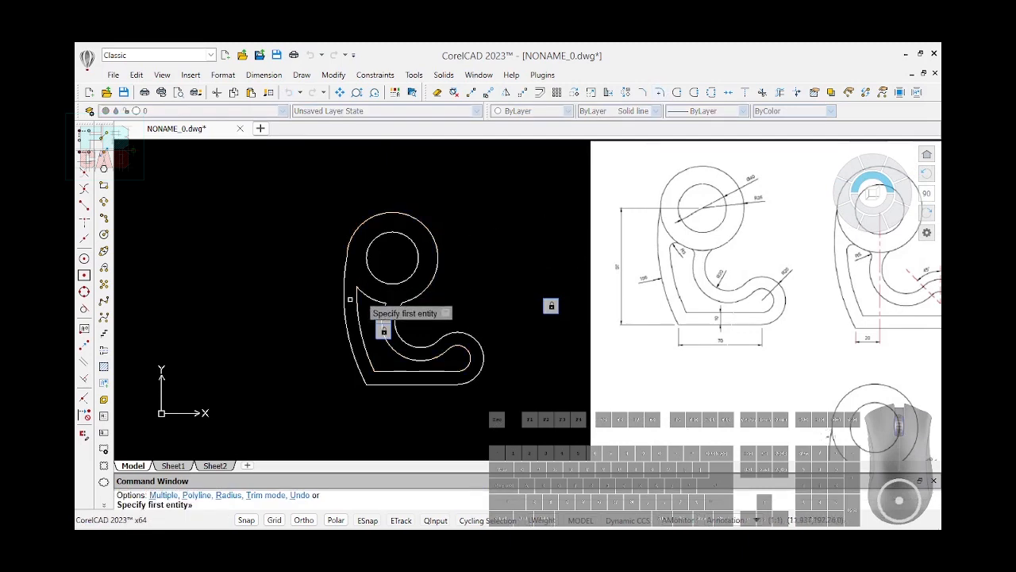
{"action": "scroll", "coordinate": [556, 290], "scroll_direction": "up", "scroll_amount": 3}
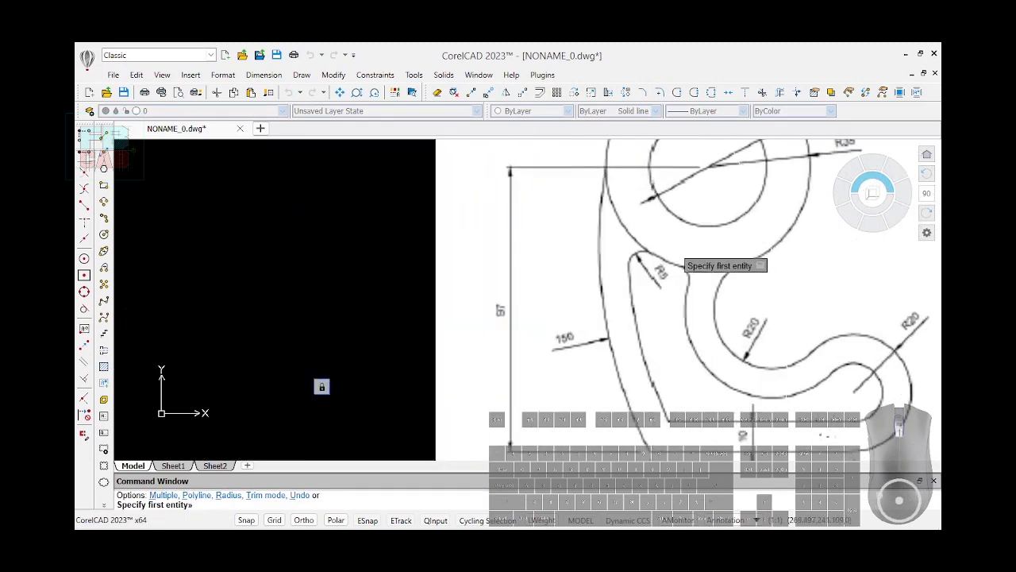
{"action": "scroll", "coordinate": [679, 259], "scroll_direction": "down", "scroll_amount": 3}
{"action": "type", "text": "R"}
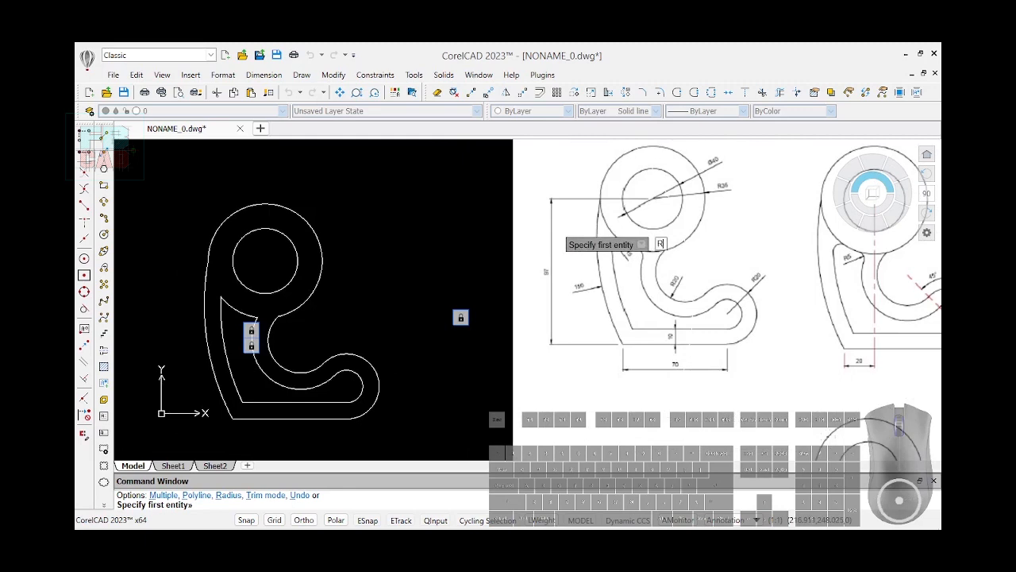
{"action": "key", "text": "Return"}
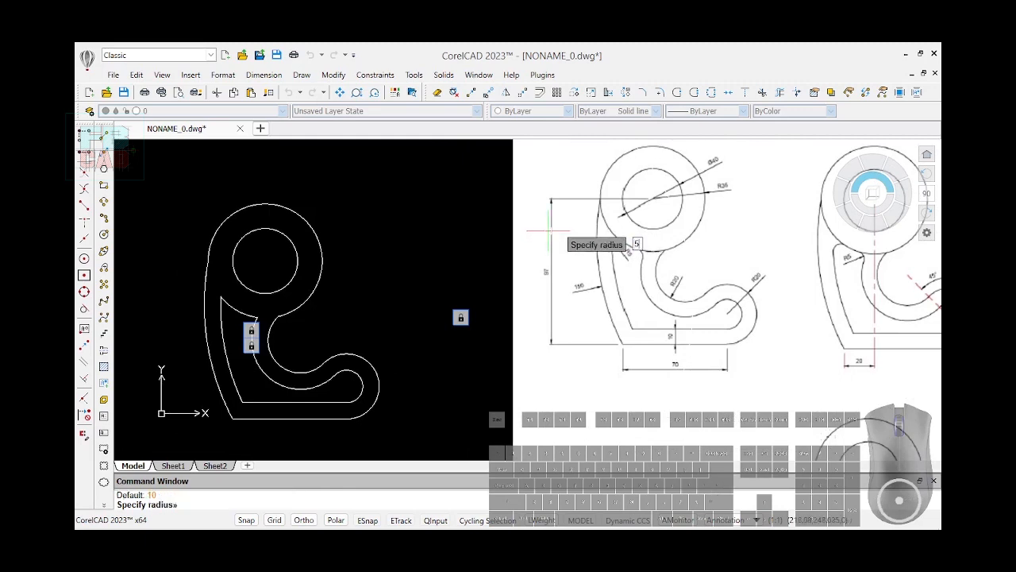
{"action": "key", "text": "Return"}
{"action": "scroll", "coordinate": [232, 282], "scroll_direction": "up", "scroll_amount": 2}
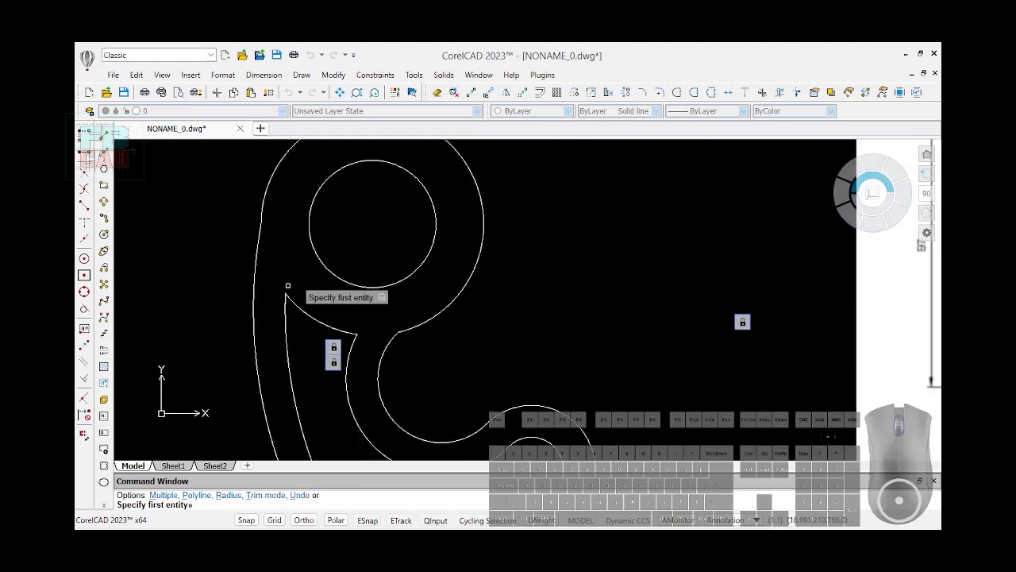
{"action": "left_click", "coordinate": [290, 310]}
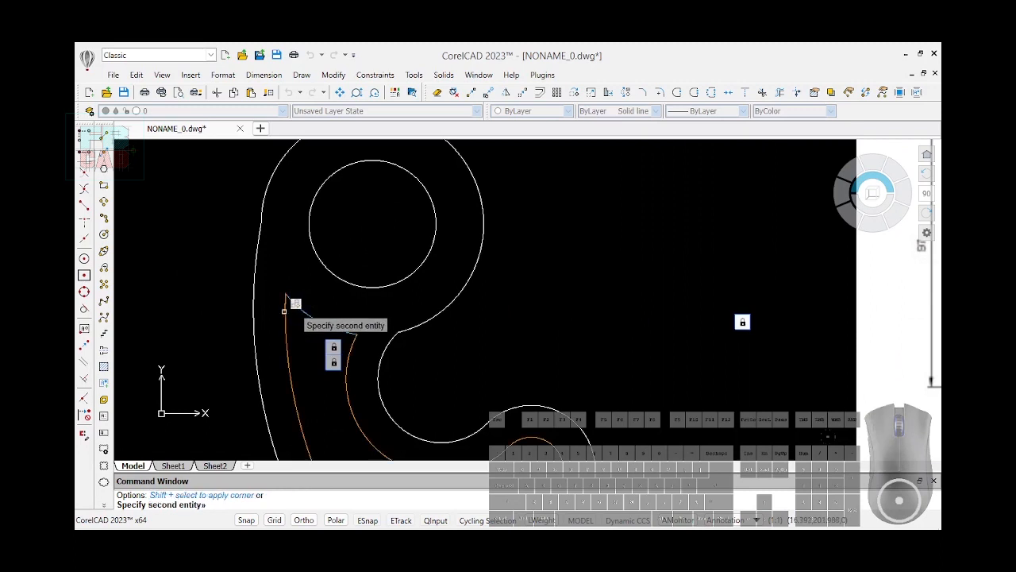
{"action": "left_click", "coordinate": [294, 300]}
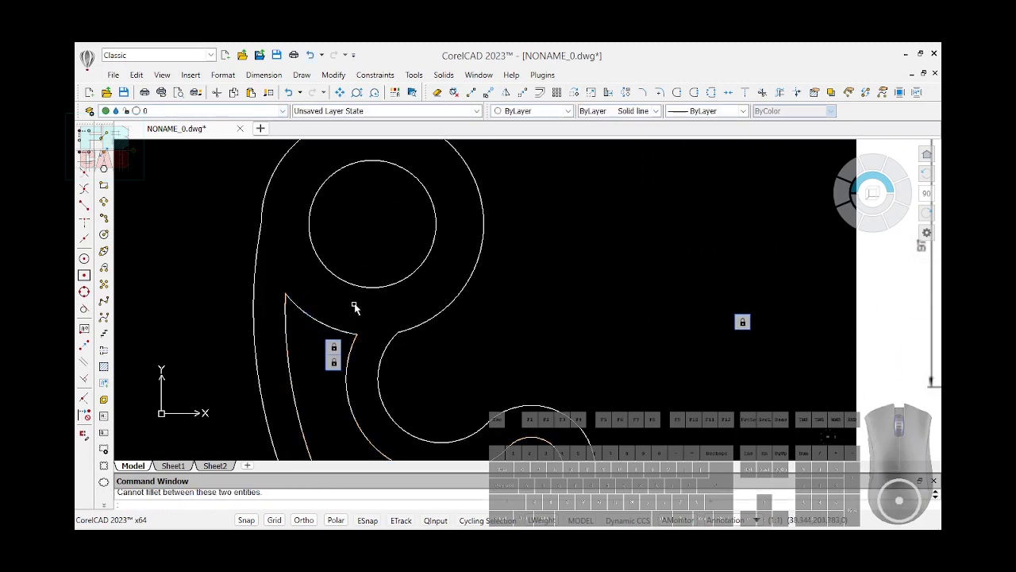
{"action": "scroll", "coordinate": [284, 312], "scroll_direction": "up", "scroll_amount": 4}
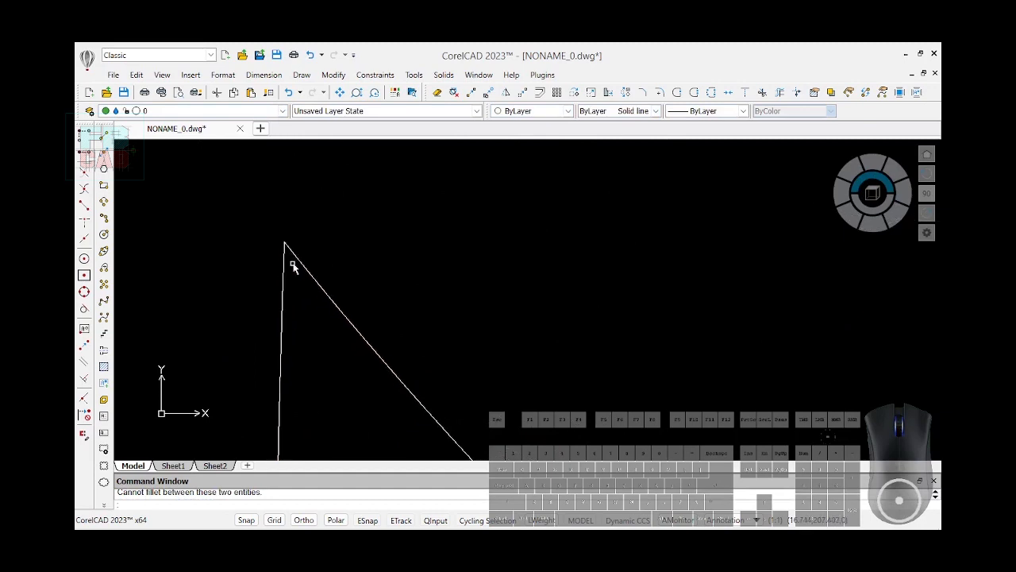
Step: Draw a circle of radius 5 inside the inner pocket's pointed upper corner, between the side arc and the short ring arc
{"action": "scroll", "coordinate": [304, 262], "scroll_direction": "up", "scroll_amount": 2}
{"action": "scroll", "coordinate": [305, 261], "scroll_direction": "down", "scroll_amount": 2}
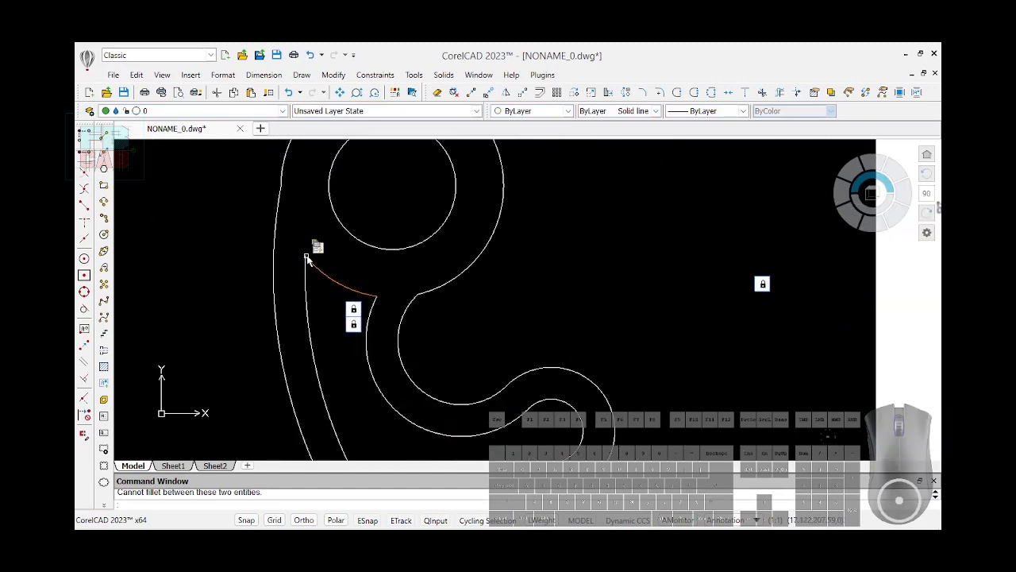
{"action": "scroll", "coordinate": [308, 261], "scroll_direction": "up", "scroll_amount": 1}
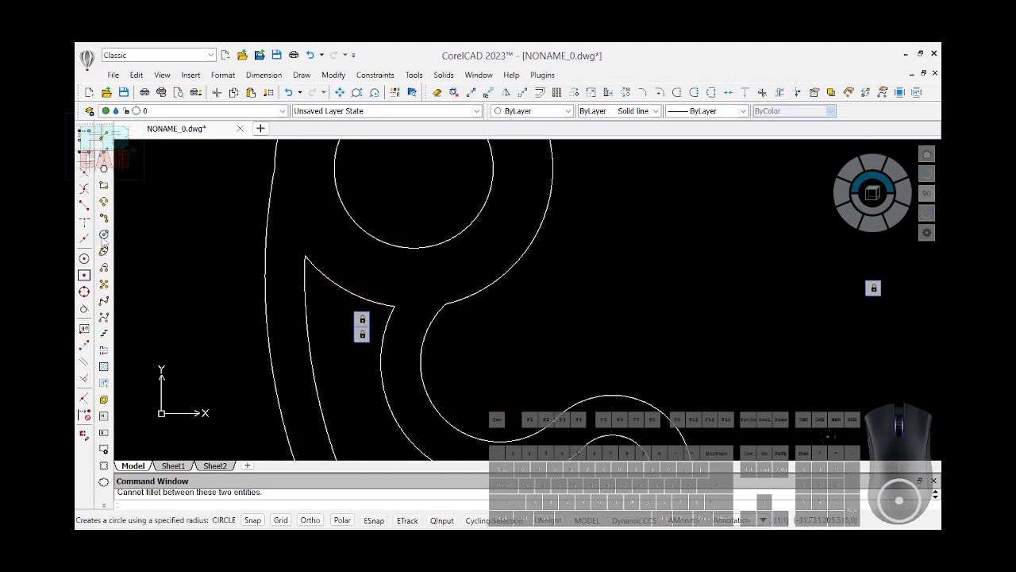
{"action": "left_click", "coordinate": [315, 289]}
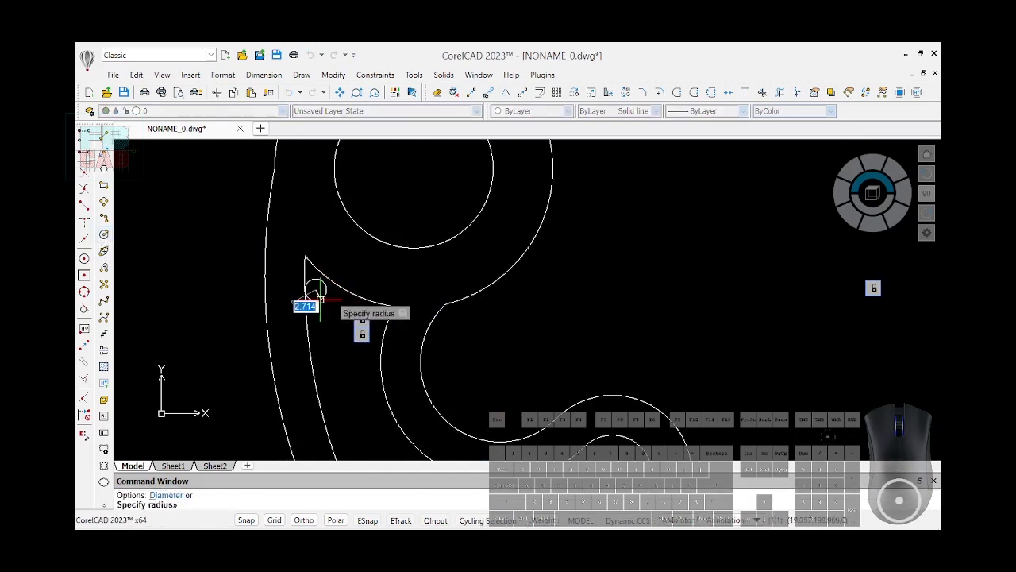
{"action": "type", "text": "5"}
{"action": "key", "text": "Return"}
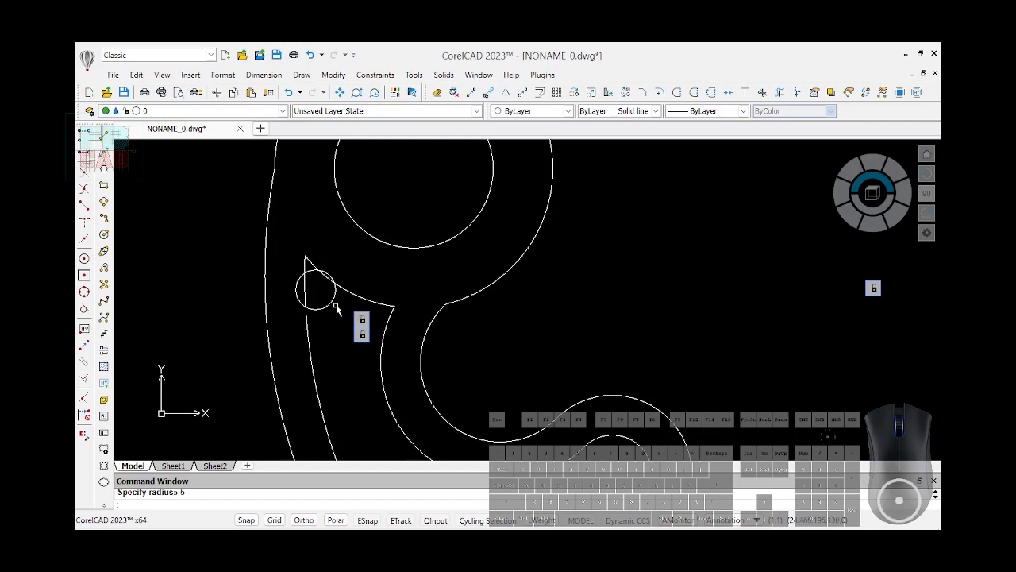
Step: Add a radius dimensional constraint of 5 to the small circle near the pocket's pointed corner
{"action": "type", "text": "DCR"}
{"action": "key", "text": "Return"}
{"action": "left_click", "coordinate": [331, 307]}
{"action": "left_click", "coordinate": [335, 319]}
{"action": "key", "text": "Return"}
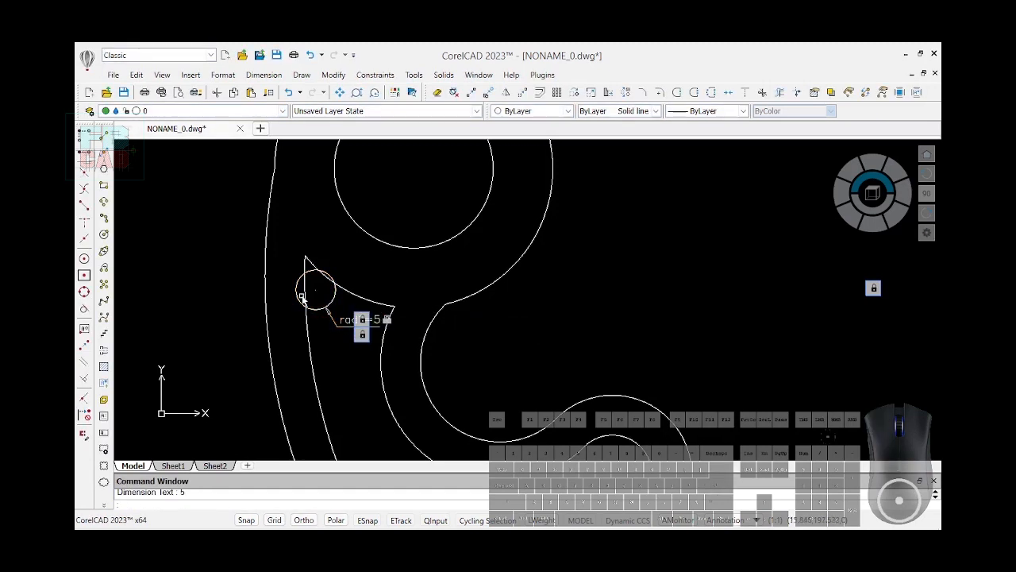
Step: Apply tangent constraints from the small circle to the pocket's long side arc and to the short ring arc
{"action": "type", "text": "GCT"}
{"action": "key", "text": "Return"}
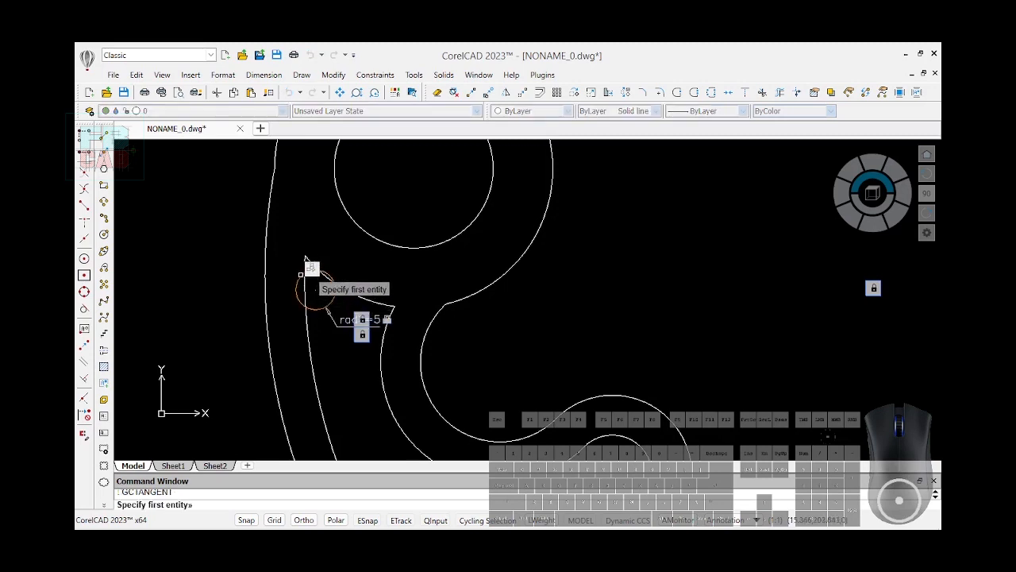
{"action": "left_click", "coordinate": [316, 262]}
{"action": "left_click", "coordinate": [299, 287]}
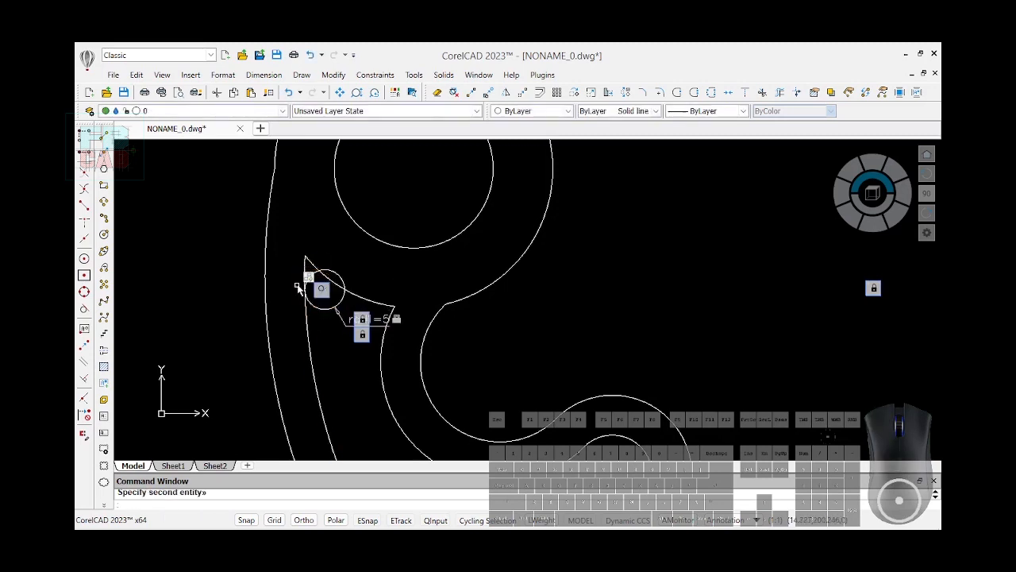
{"action": "key", "text": "Return"}
{"action": "left_click", "coordinate": [314, 265]}
{"action": "left_click", "coordinate": [325, 271]}
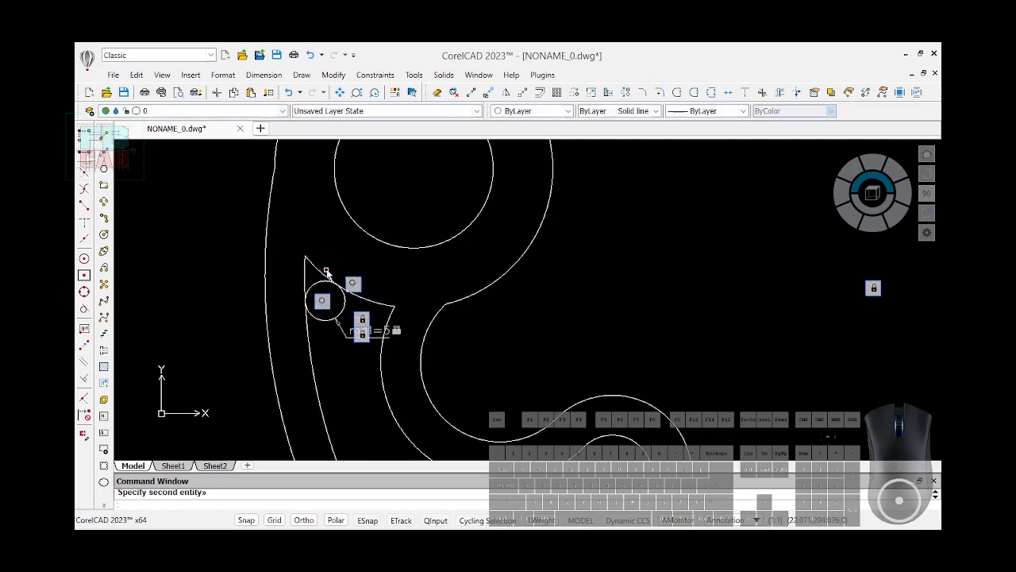
Step: Copy the small constrained circle to the pocket's other upper corner, beside the hook-side inner arc
{"action": "type", "text": "cop"}
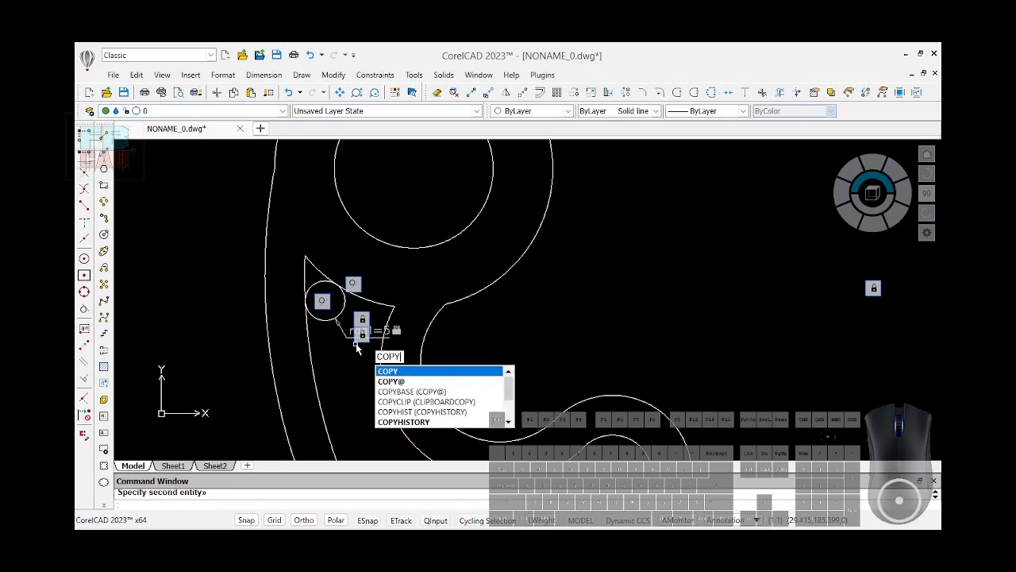
{"action": "key", "text": "Return"}
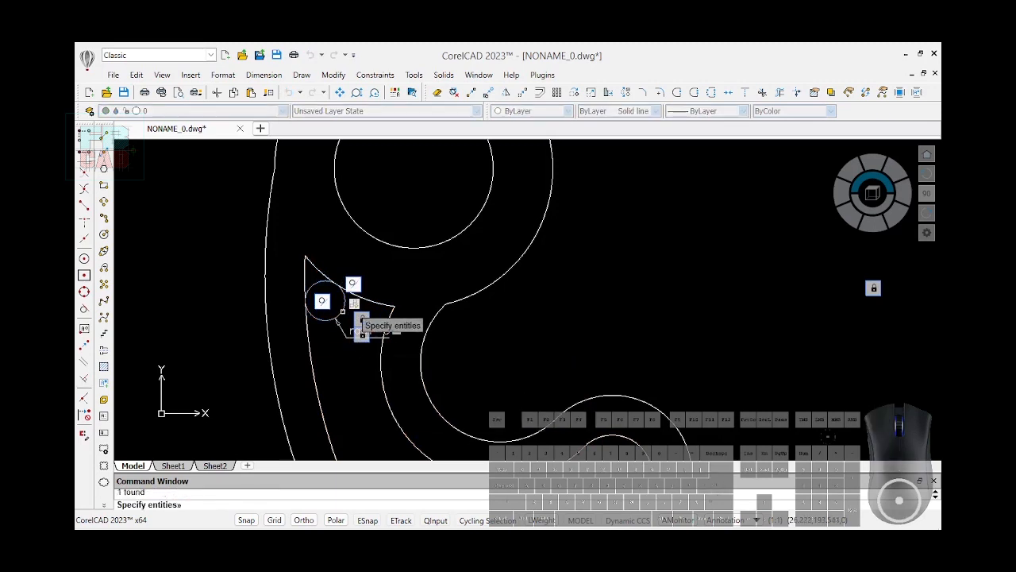
{"action": "key", "text": "Return"}
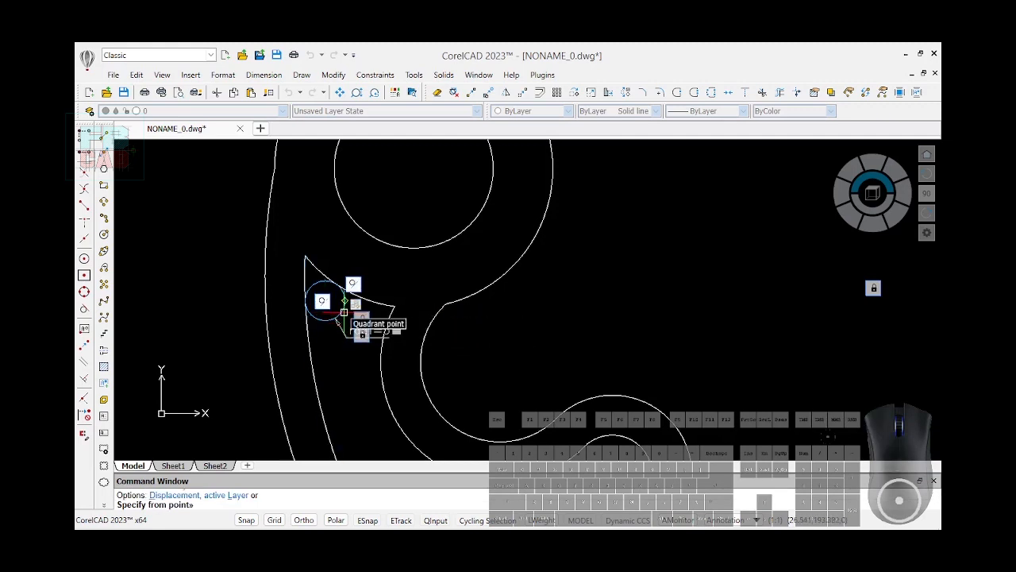
{"action": "left_click", "coordinate": [344, 311]}
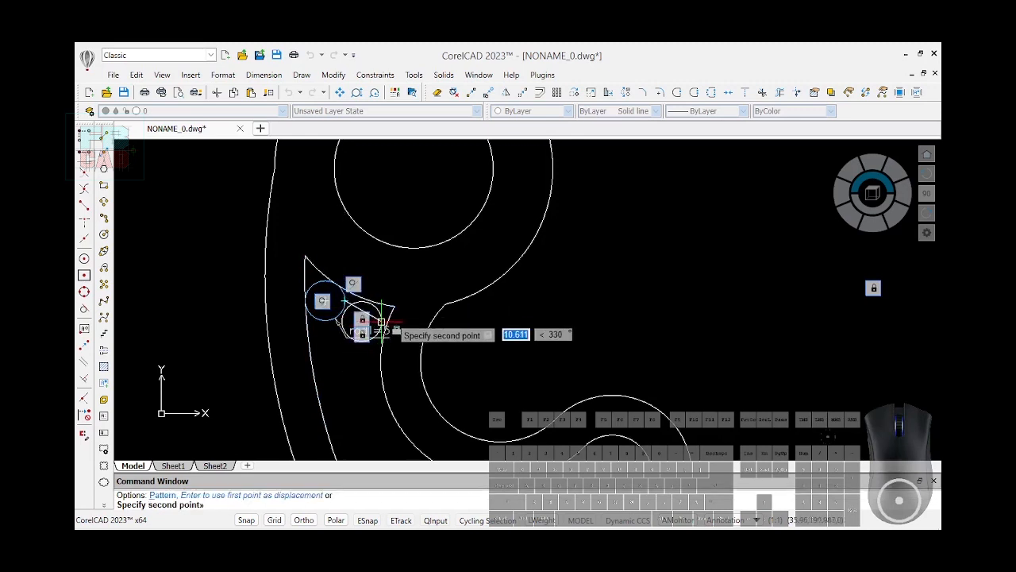
{"action": "left_click", "coordinate": [382, 326]}
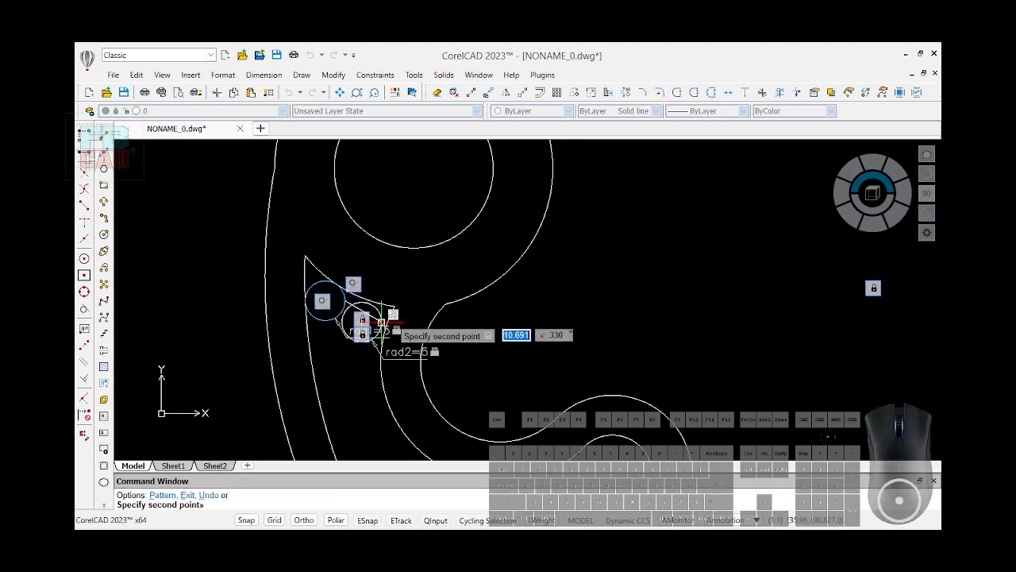
{"action": "key", "text": "Escape"}
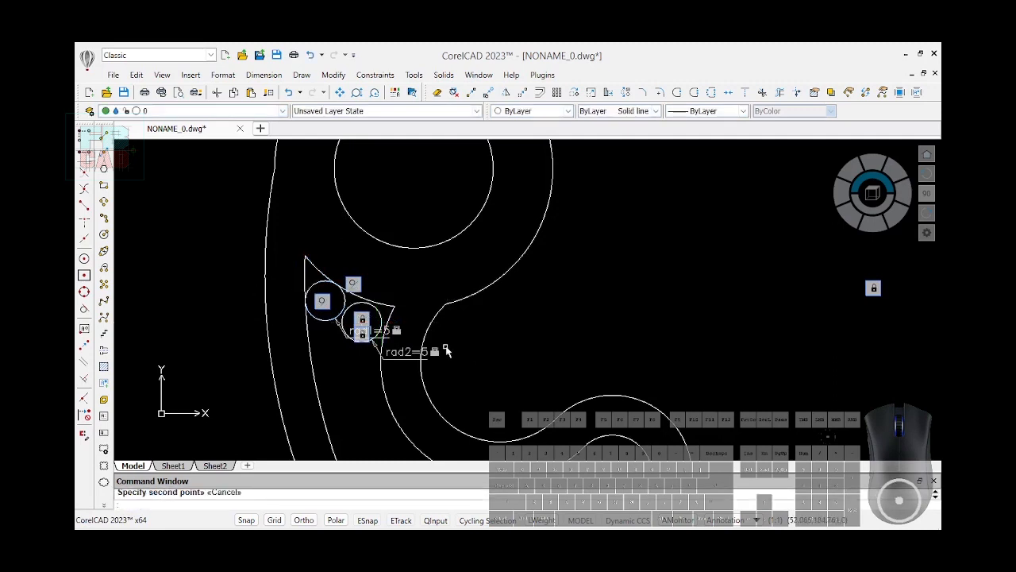
Step: Apply tangent constraints from the copied circle to the short ring arc and to the hook-side inner arc
{"action": "type", "text": "GCTANGENT"}
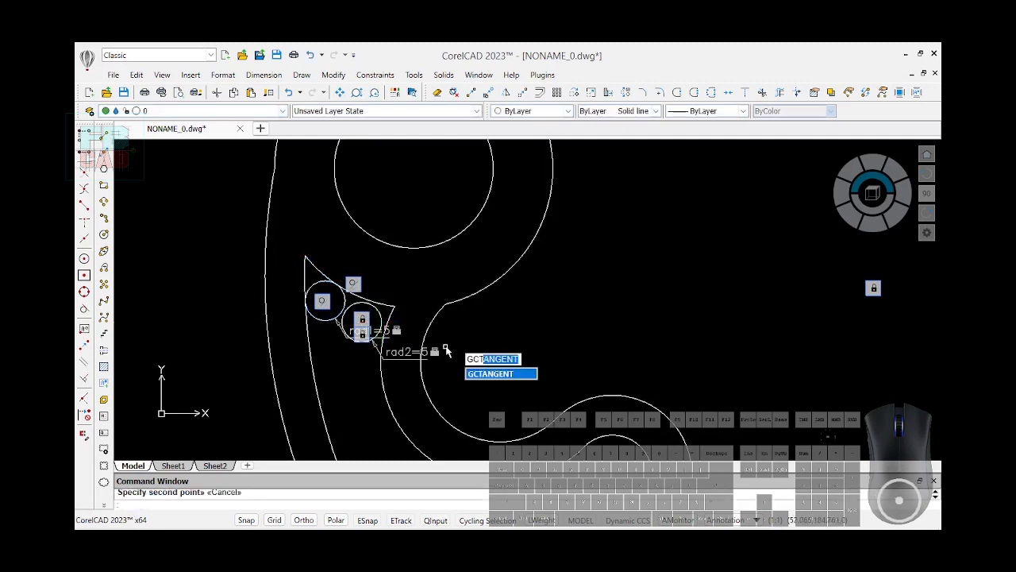
{"action": "key", "text": "Return"}
{"action": "left_click", "coordinate": [393, 308]}
{"action": "left_click", "coordinate": [376, 313]}
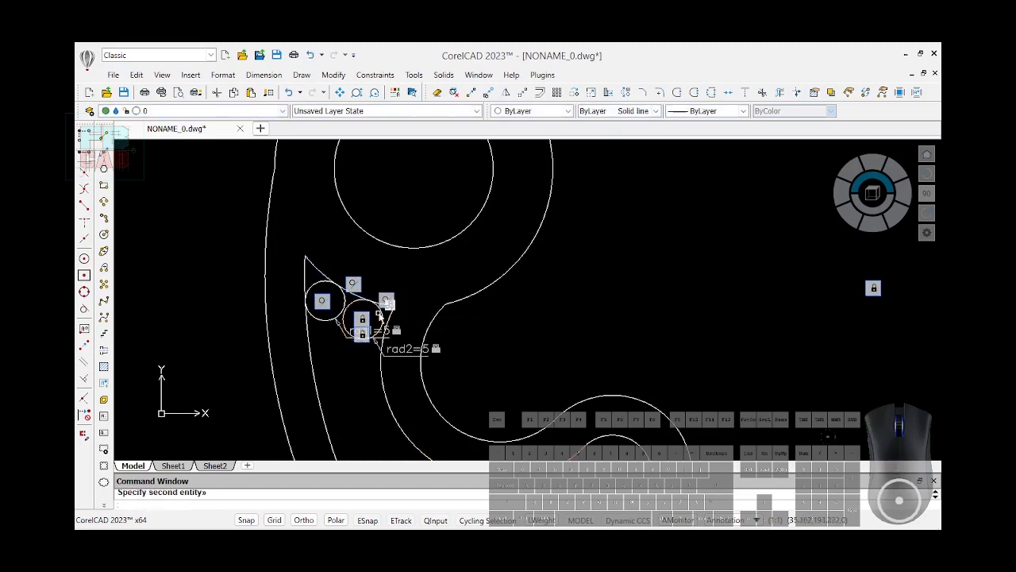
{"action": "key", "text": "Return"}
{"action": "left_click", "coordinate": [389, 311]}
{"action": "left_click", "coordinate": [384, 316]}
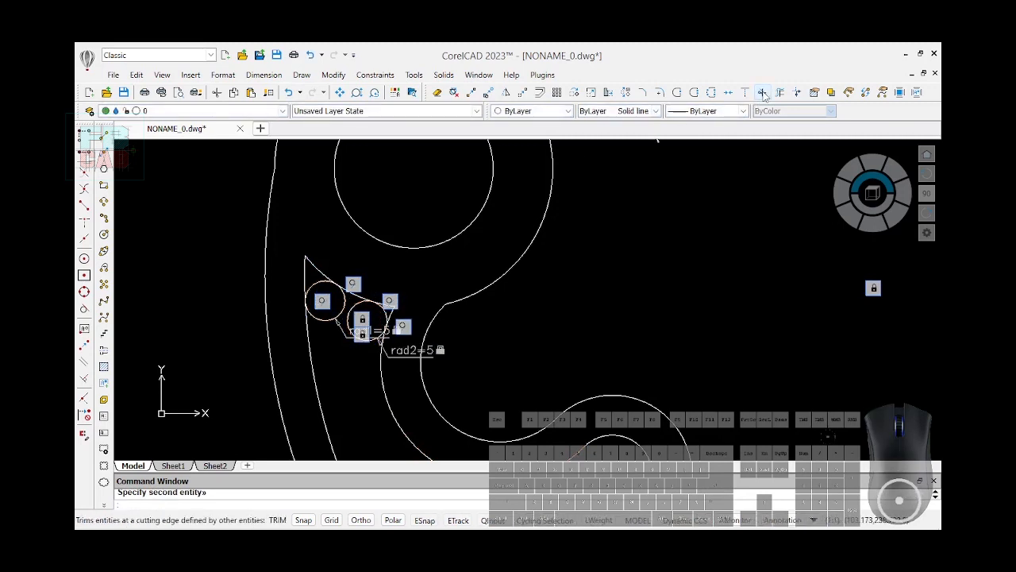
Step: Power-trim the pocket's pointed corner ends and the unneeded parts of both small circles, leaving two rounded corners
{"action": "left_click", "coordinate": [762, 93]}
{"action": "right_click", "coordinate": [764, 94]}
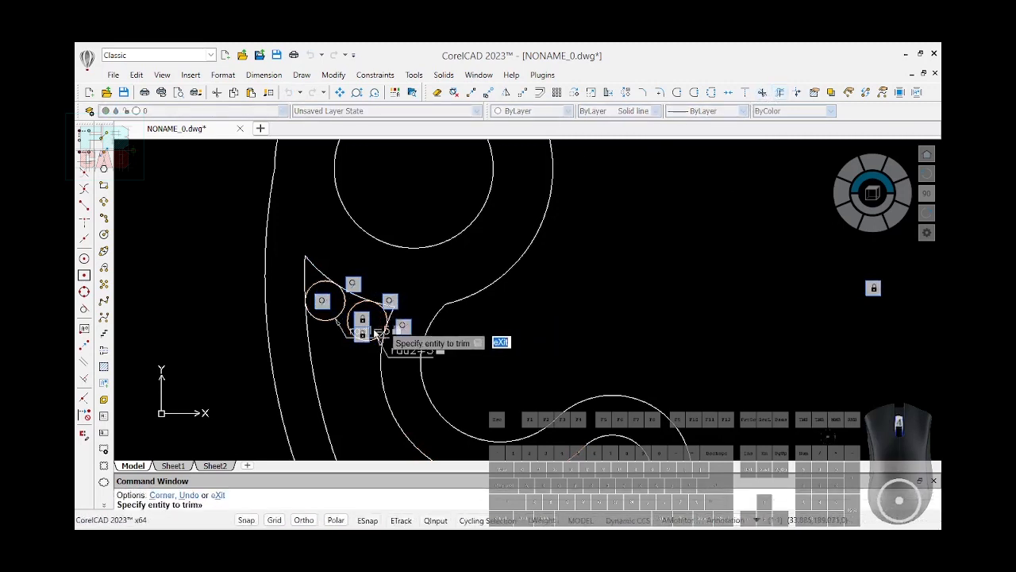
{"action": "scroll", "coordinate": [377, 333], "scroll_direction": "up", "scroll_amount": 3}
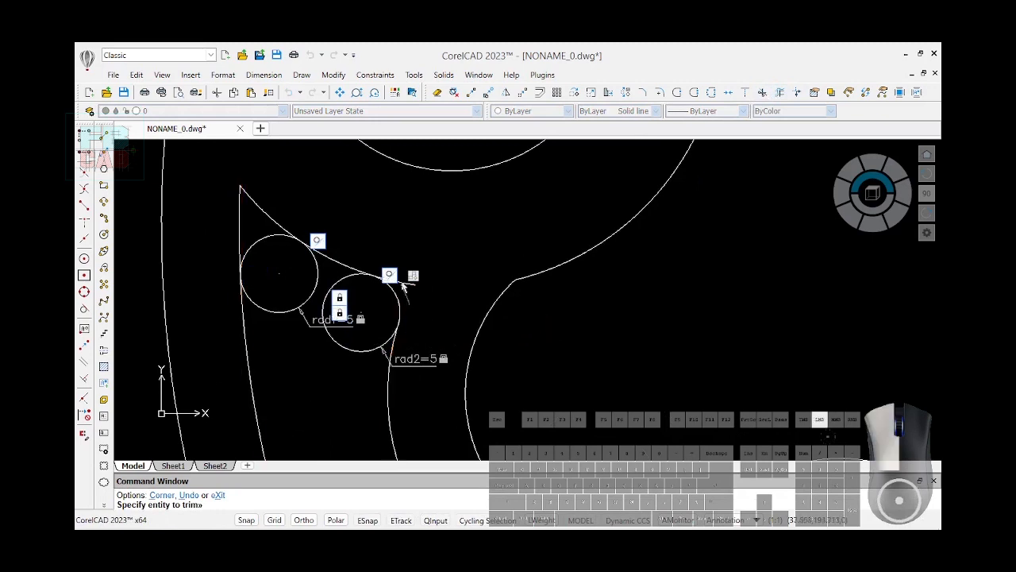
{"action": "left_click", "coordinate": [289, 219]}
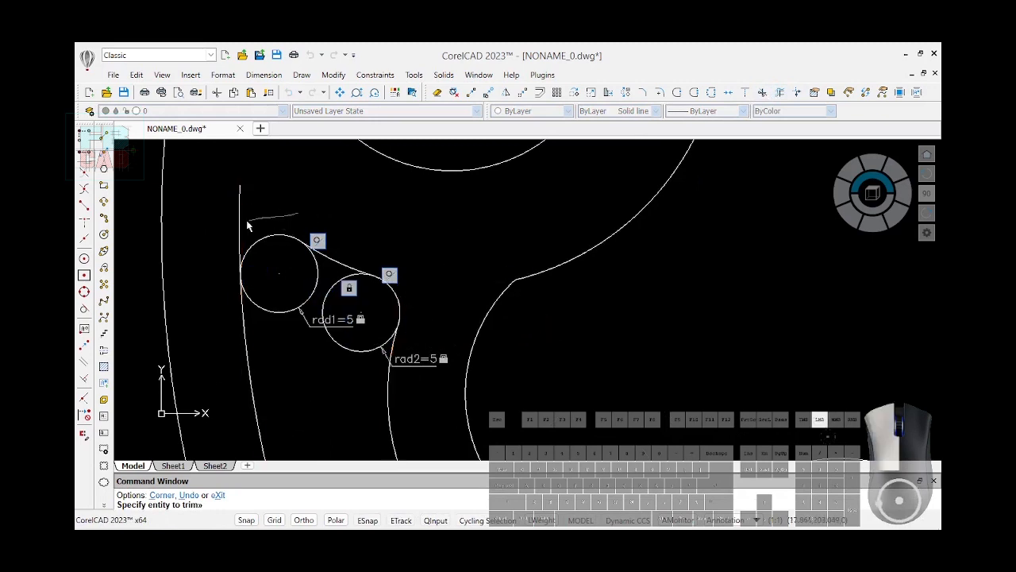
{"action": "left_click_drag", "start_coordinate": [247, 222], "coordinate": [229, 227]}
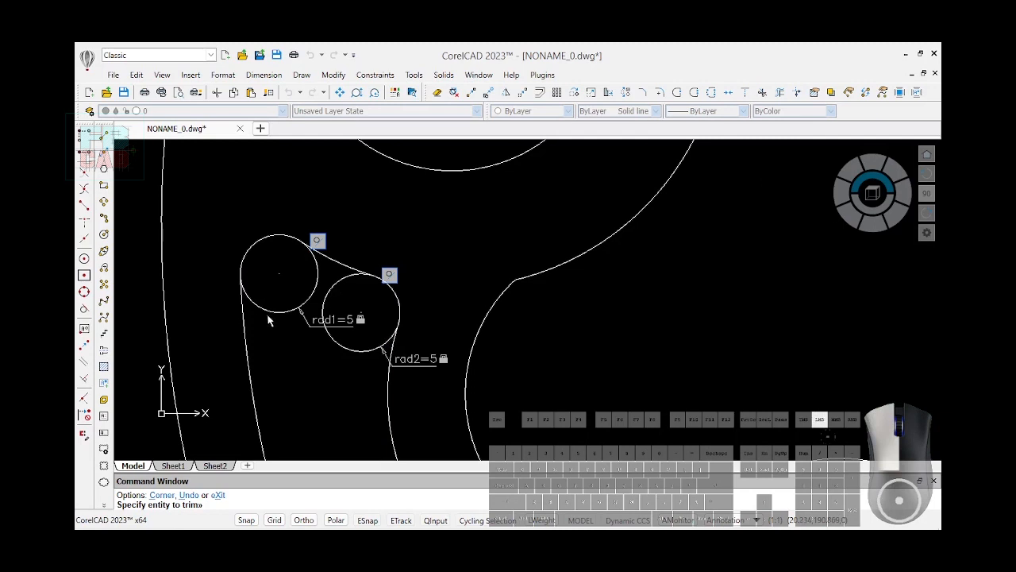
{"action": "mouse_move", "coordinate": [268, 320]}
{"action": "left_mouse_down"}
{"action": "mouse_move", "coordinate": [265, 304]}
{"action": "mouse_move", "coordinate": [327, 314]}
{"action": "left_mouse_up"}
{"action": "scroll", "coordinate": [336, 315], "scroll_direction": "down", "scroll_amount": 5}
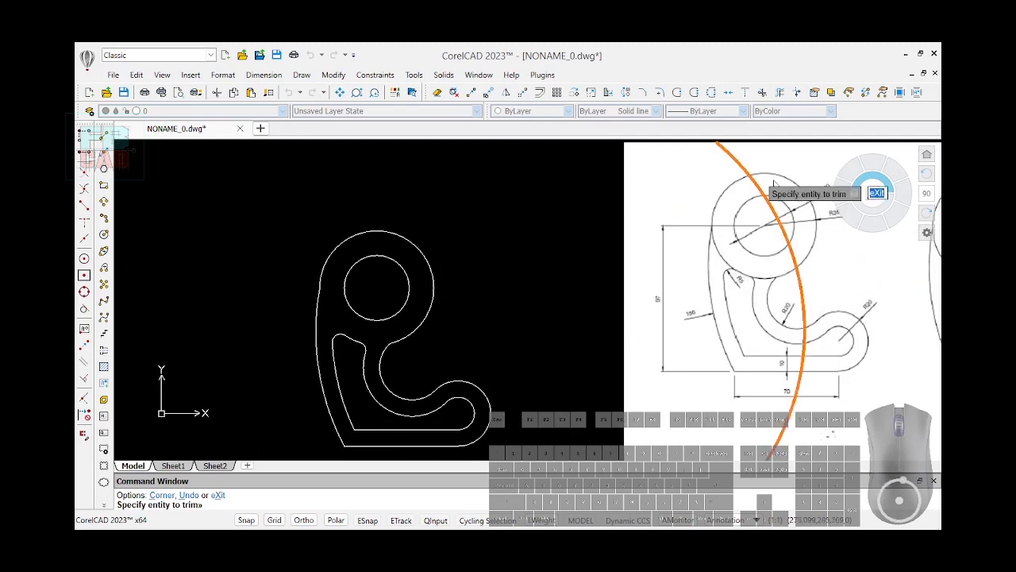
Step: Draw a full circle centred on the ring's hole, with its radius picked on the existing outer ring arc
{"action": "left_click", "coordinate": [103, 235]}
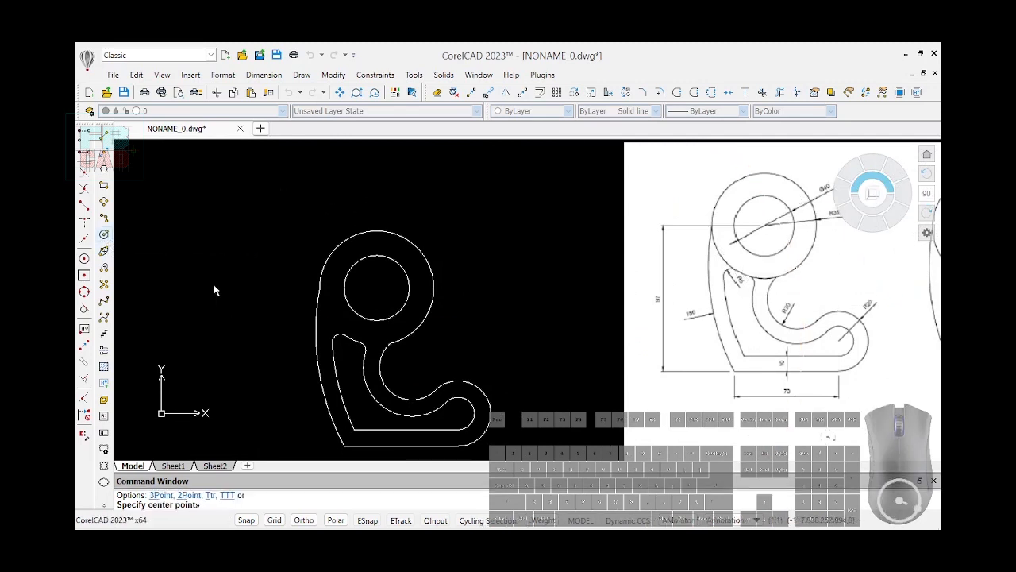
{"action": "left_click", "coordinate": [377, 287]}
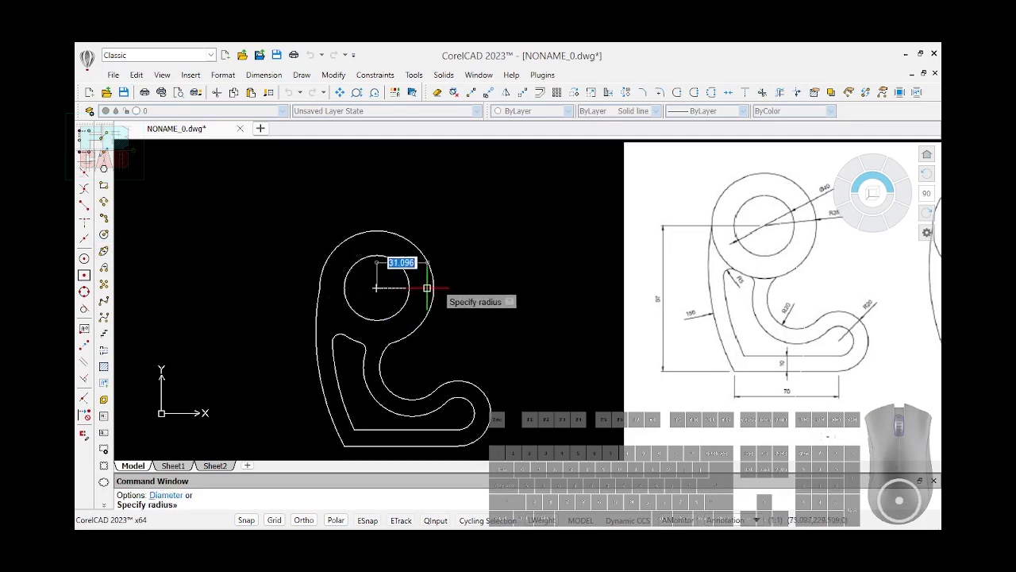
{"action": "left_click", "coordinate": [434, 288]}
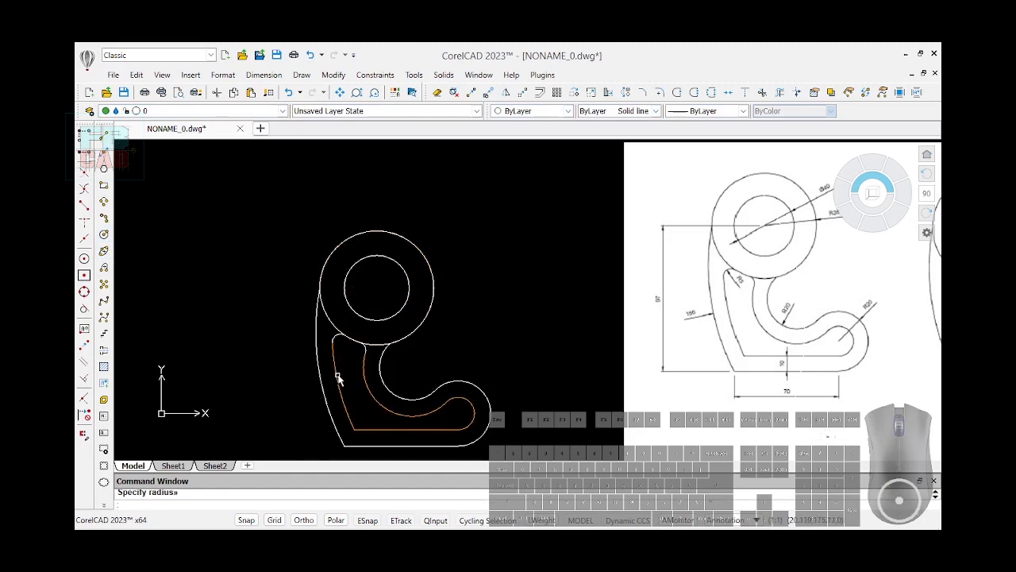
Step: Select all segments of the inner pocket contour, including its rounded corners, and join them into one polyline
{"action": "left_click", "coordinate": [286, 315]}
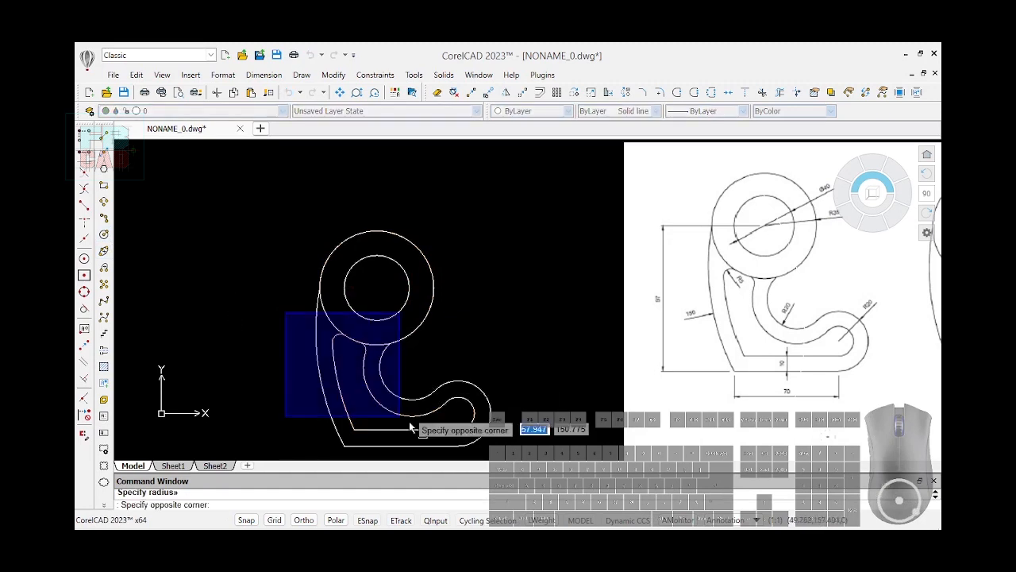
{"action": "left_click", "coordinate": [487, 448]}
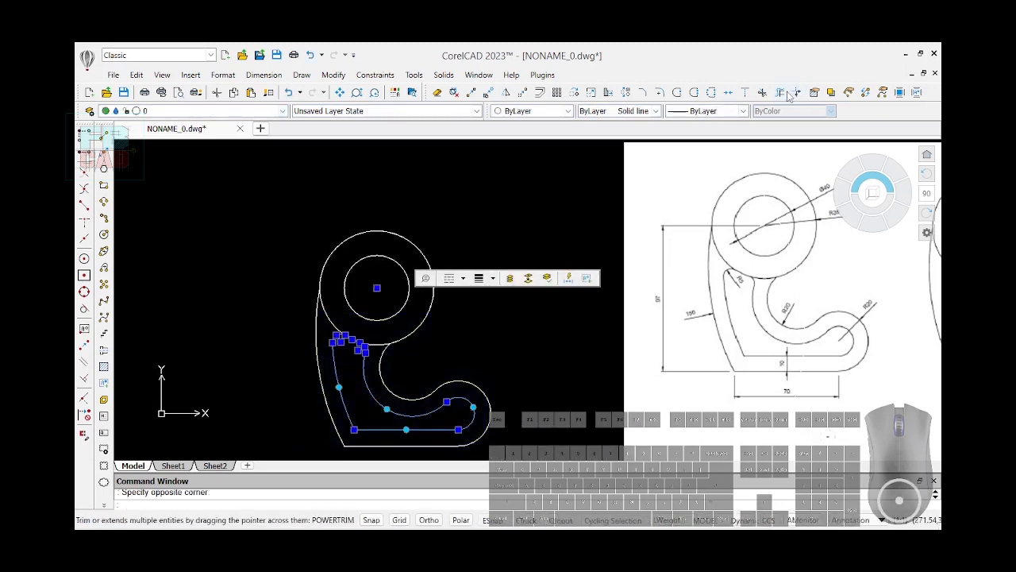
{"action": "left_click", "coordinate": [729, 93]}
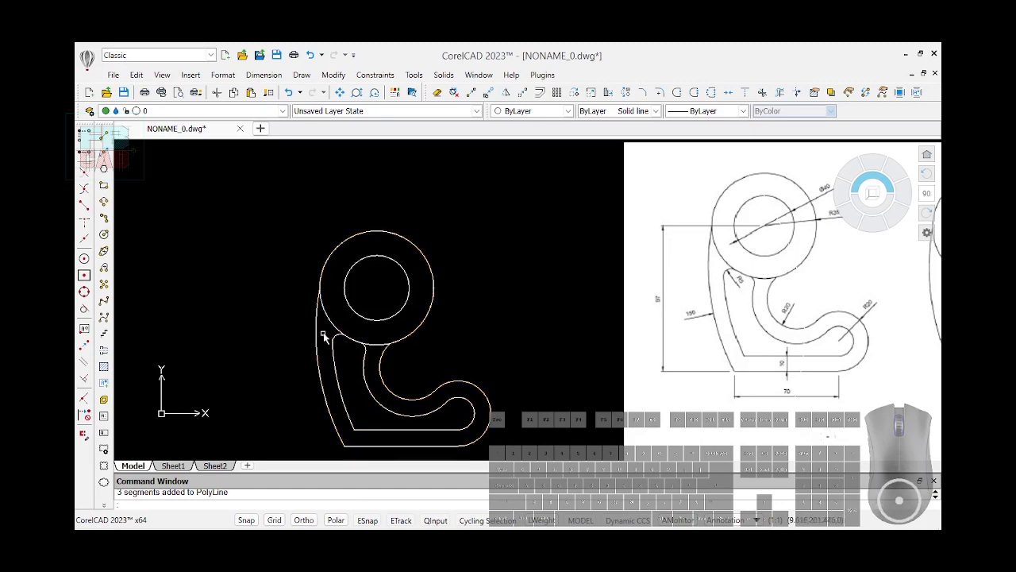
{"action": "scroll", "coordinate": [317, 340], "scroll_direction": "down", "scroll_amount": 1}
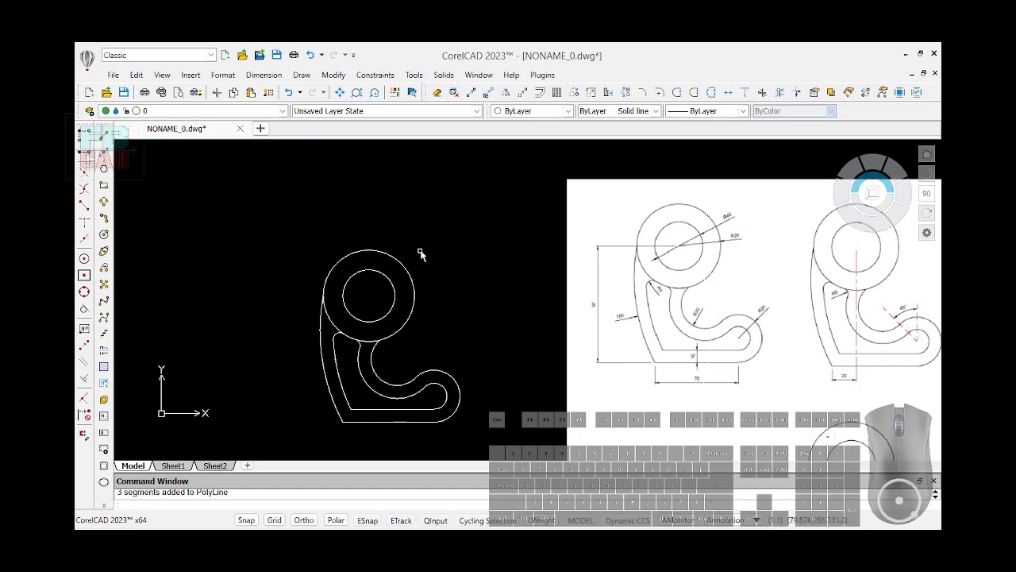
{"action": "mouse_move", "coordinate": [878, 528]}
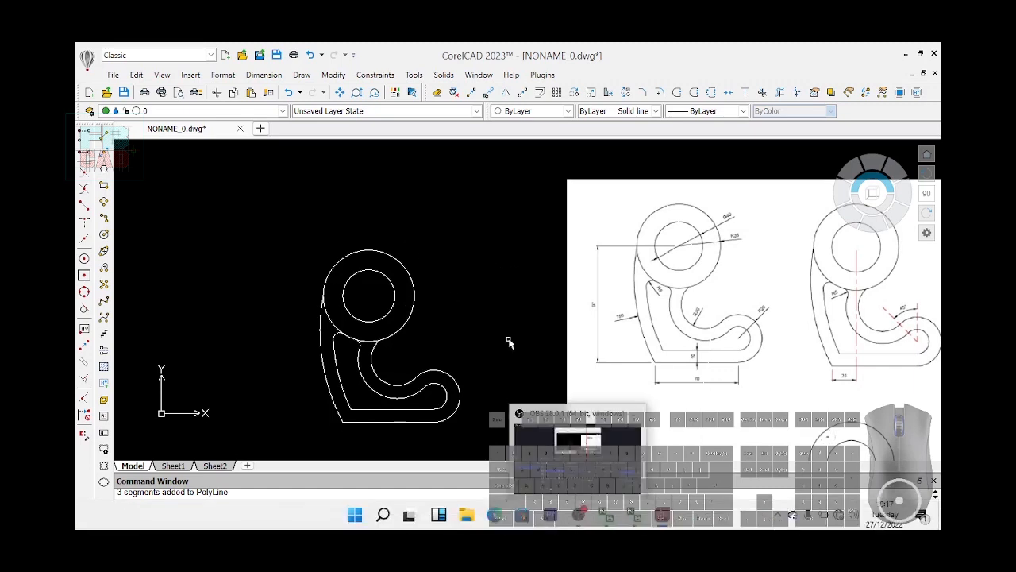